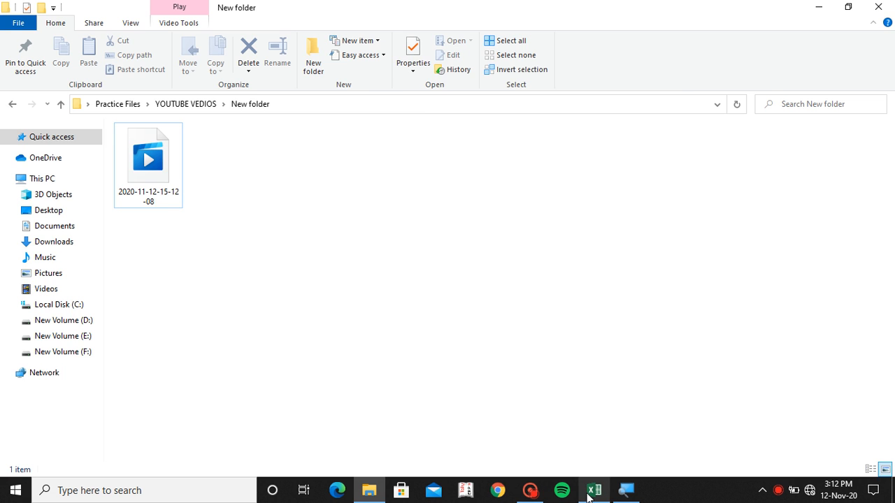
# Switch to the IMAGE LOOKUP workbook in Excel and choose COFFEE as the drink and COLD as its type
pyautogui.click(592, 491)
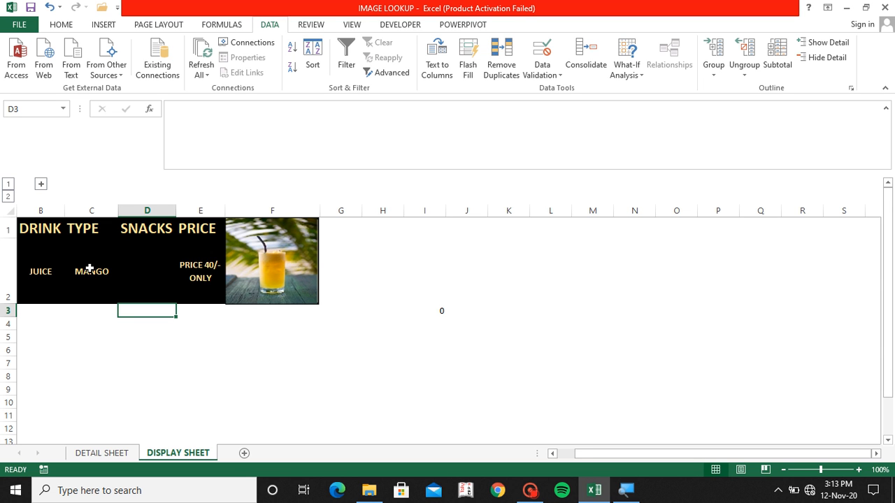
pyautogui.click(44, 278)
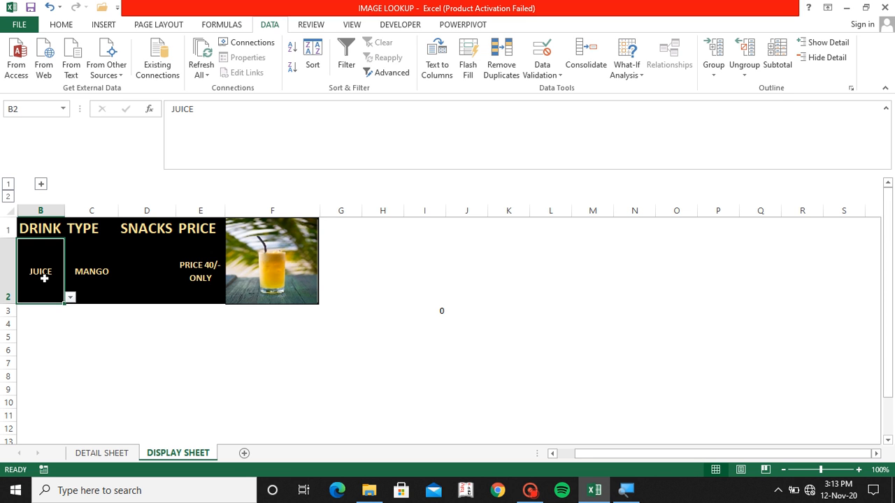
pyautogui.click(71, 298)
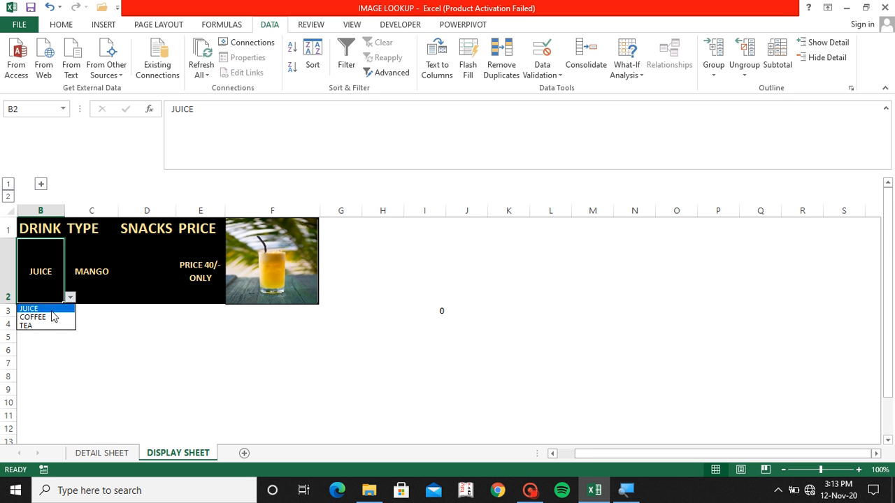
pyautogui.click(44, 318)
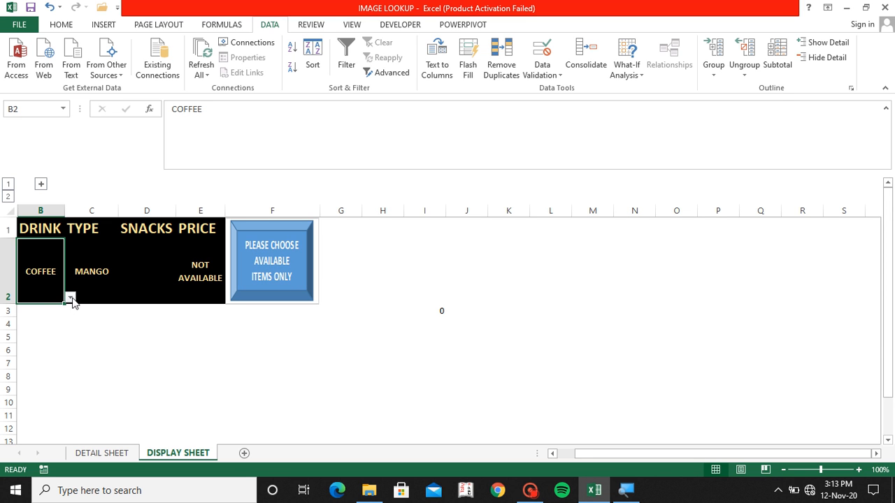
pyautogui.click(100, 287)
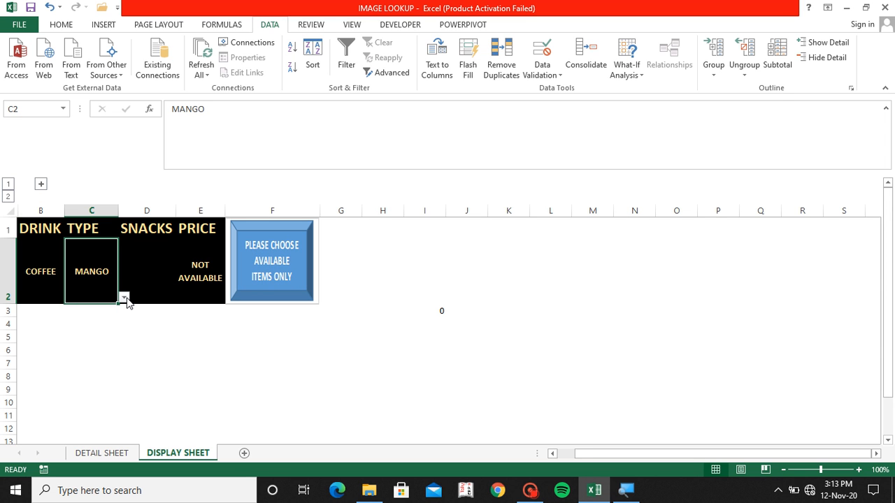
pyautogui.click(125, 298)
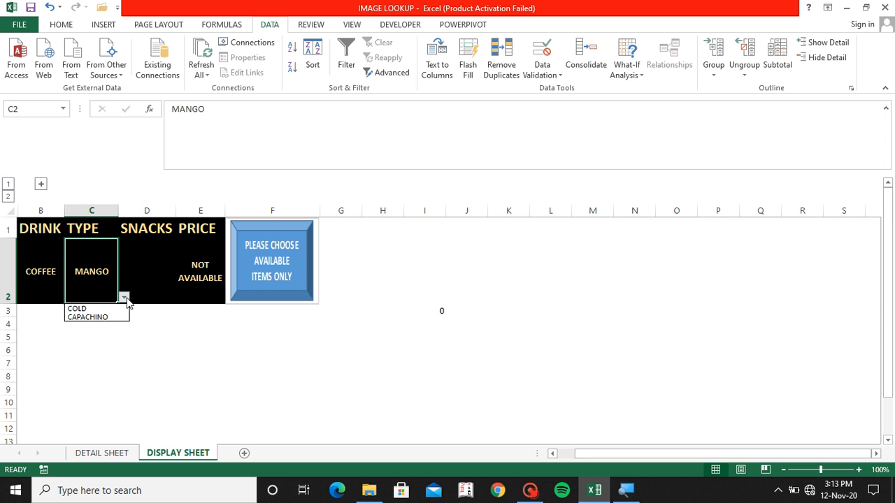
pyautogui.click(86, 308)
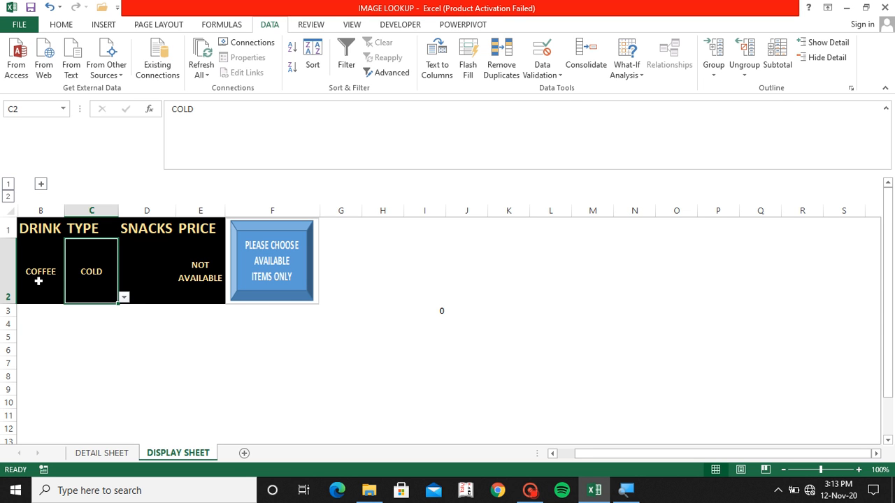
# Choose SNACKS in the snacks cell D2 of the display sheet
pyautogui.click(143, 268)
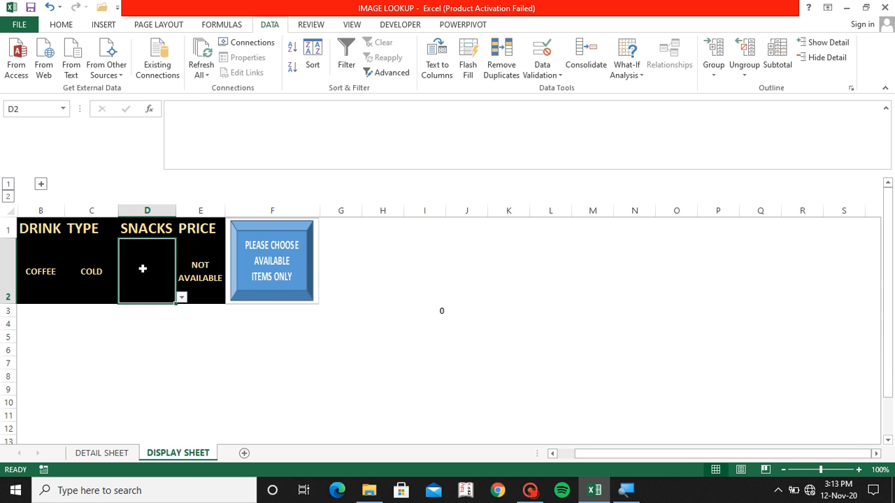
pyautogui.click(181, 297)
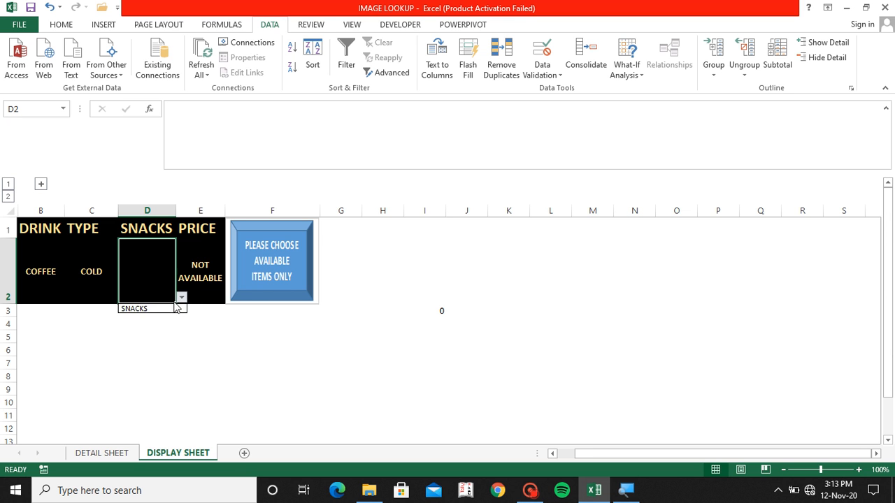
pyautogui.click(162, 309)
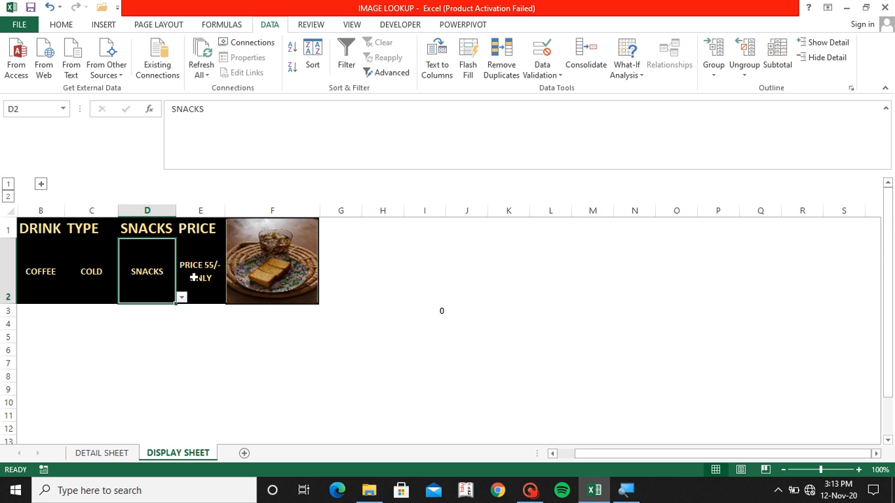
# Change the coffee type in cell C2 to CAPACHINO
pyautogui.click(92, 286)
pyautogui.click(124, 298)
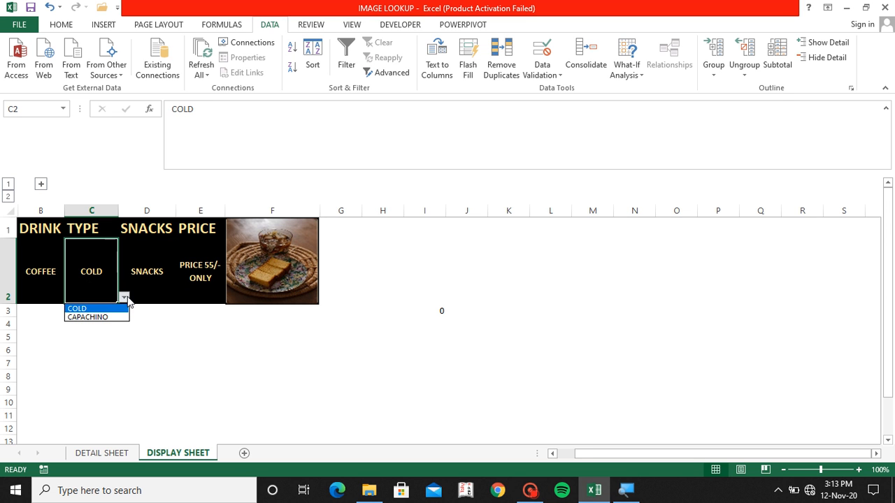
pyautogui.click(100, 317)
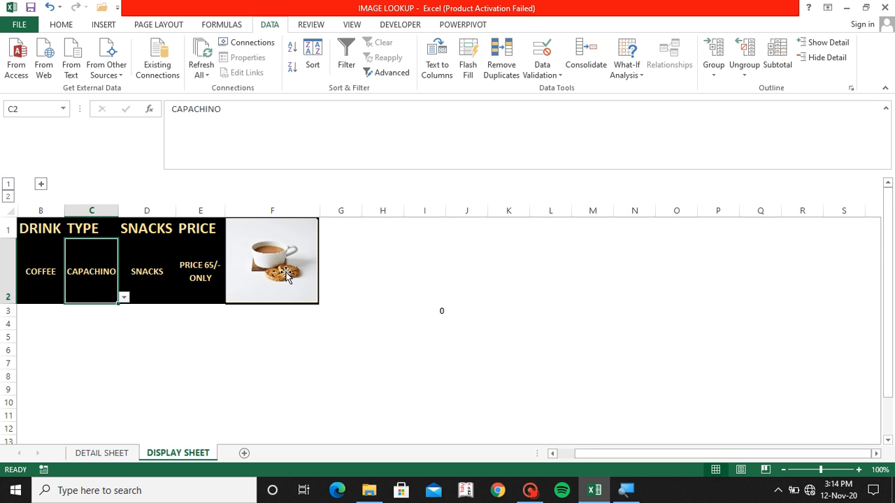
pyautogui.click(124, 298)
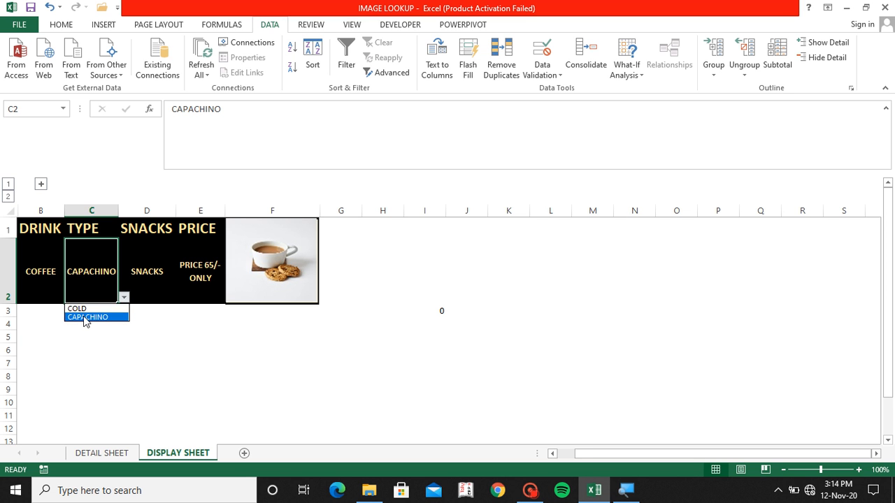
pyautogui.click(126, 298)
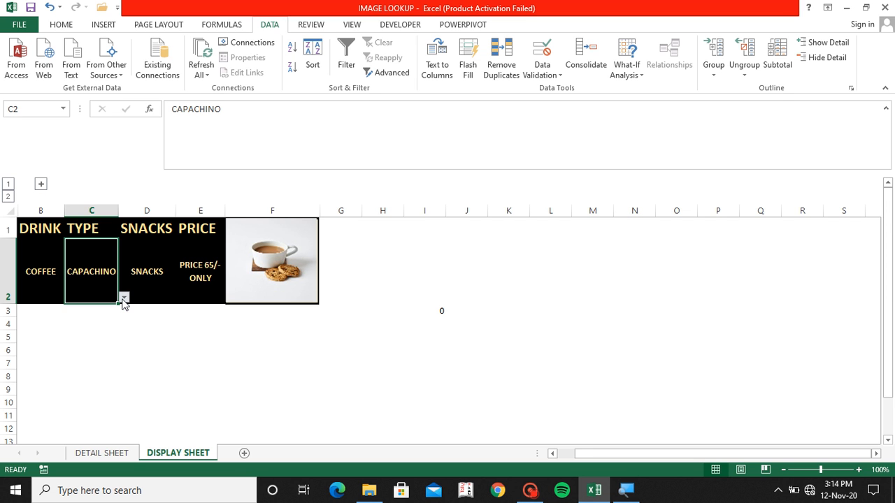
# Choose TEA as the drink in cell B2 and MASALA as its type in cell C2
pyautogui.click(41, 296)
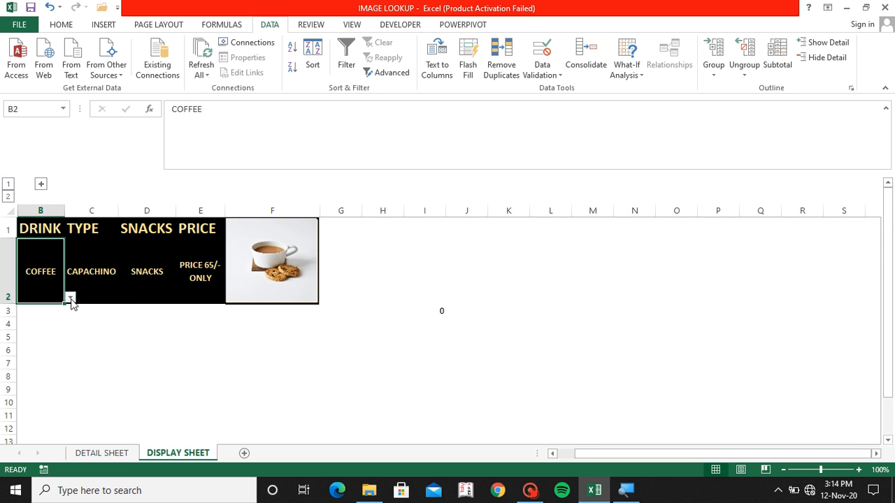
pyautogui.click(71, 299)
pyautogui.click(34, 326)
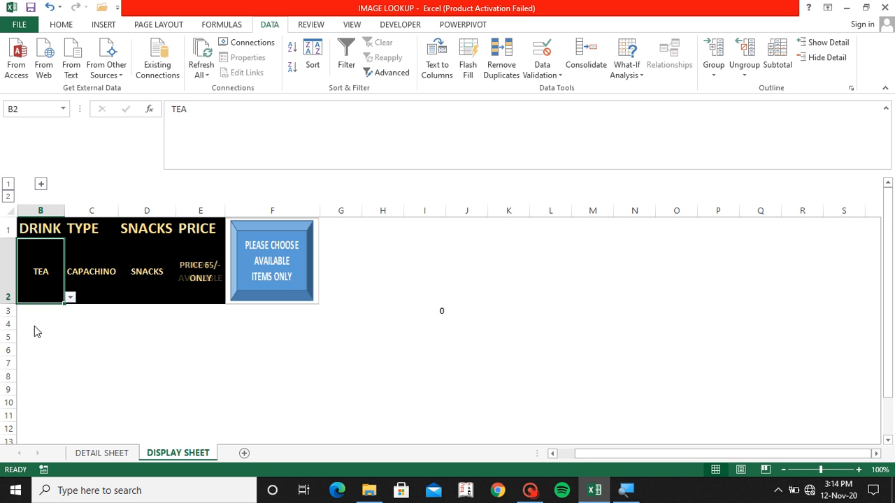
pyautogui.click(98, 282)
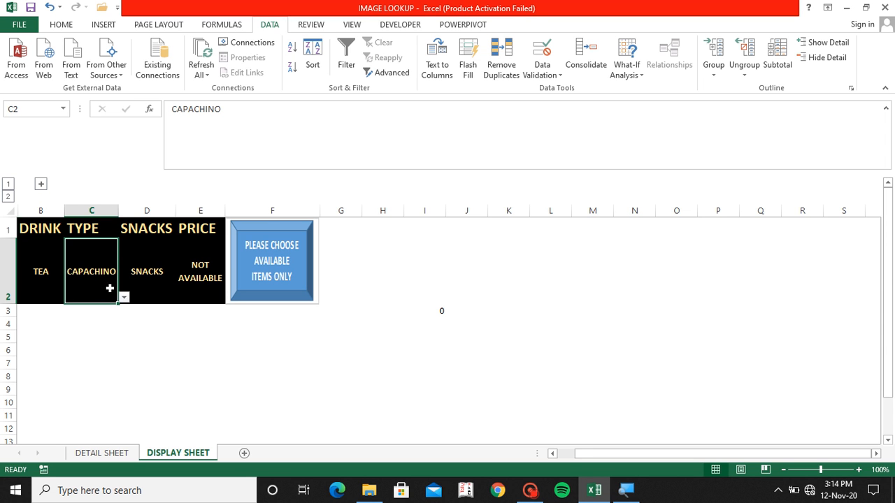
pyautogui.click(124, 299)
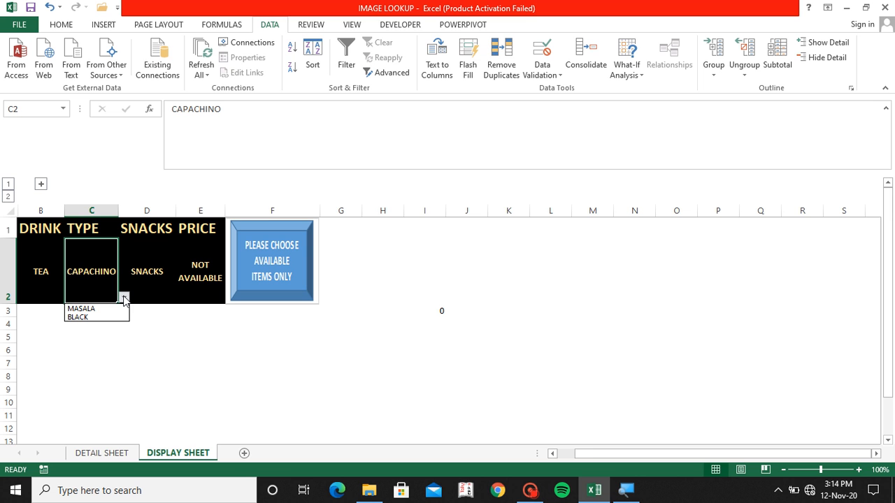
pyautogui.click(81, 309)
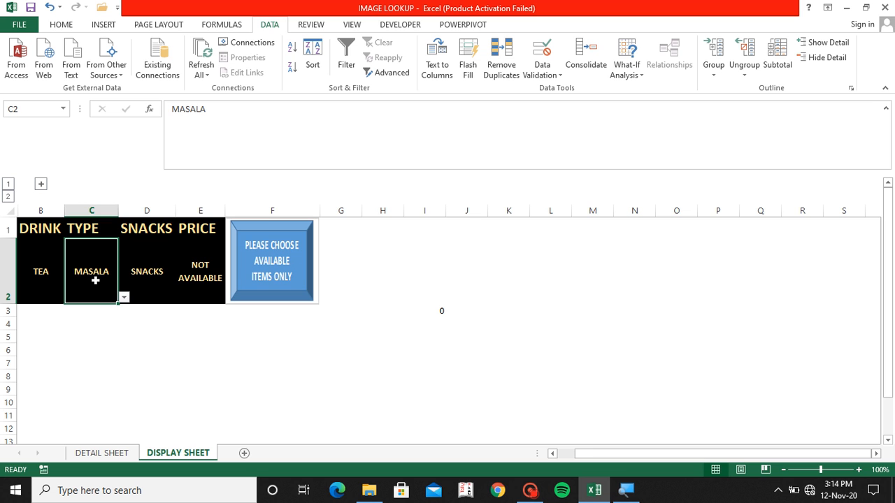
# Clear the snacks choice in cell D2 and select the price cell E2 to show its formula
pyautogui.press('Right')
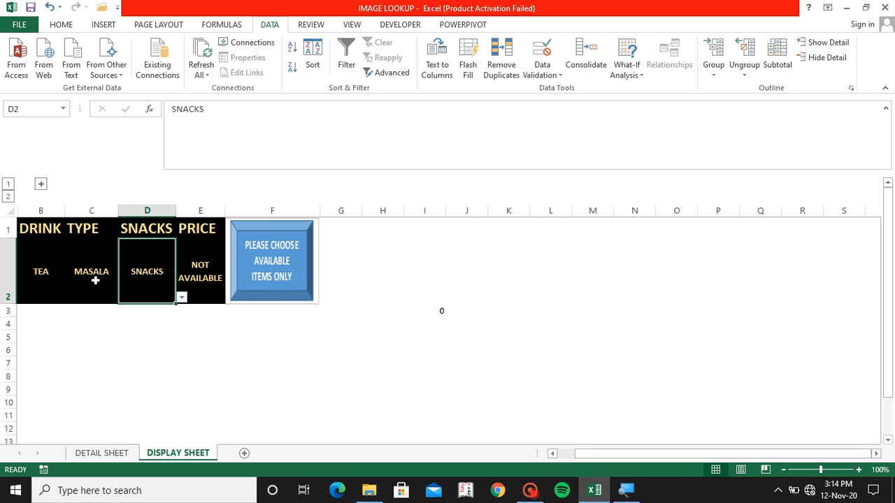
pyautogui.press('Delete')
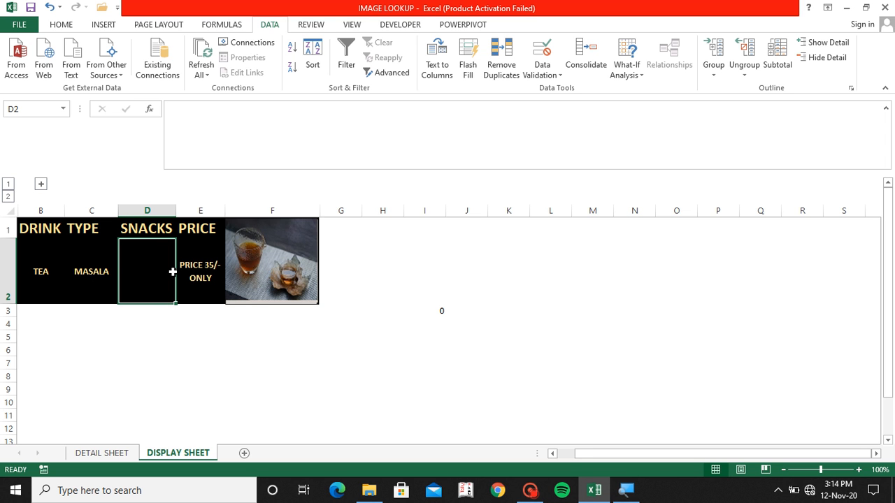
pyautogui.click(208, 272)
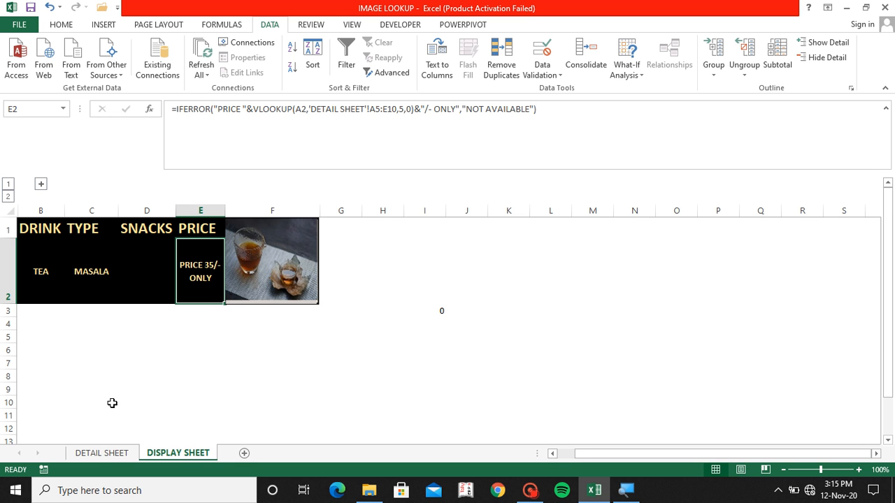
# Open the DETAIL SHEET and freeze the rows above row 5 so the headings stay in view
pyautogui.click(101, 454)
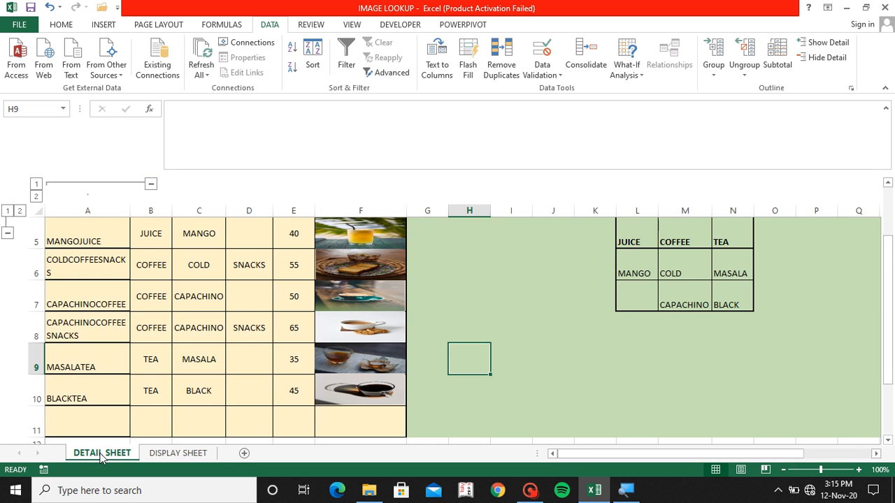
pyautogui.scroll(2, 316, 317)
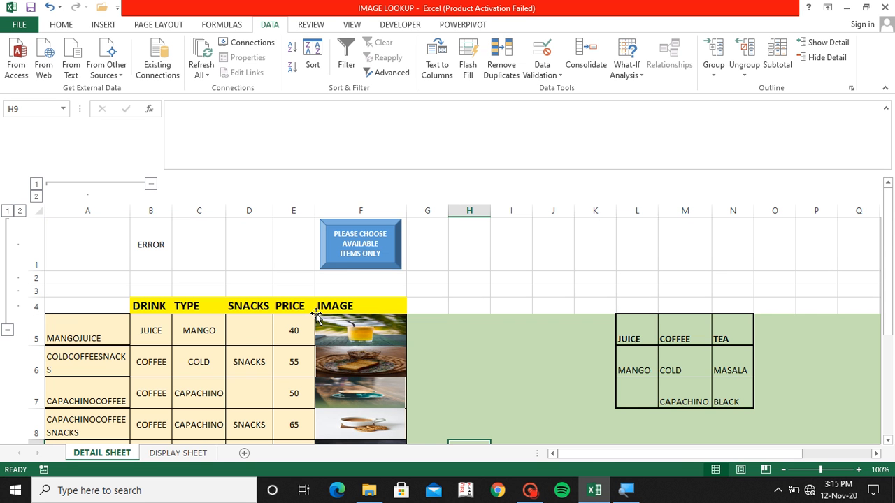
pyautogui.click(32, 324)
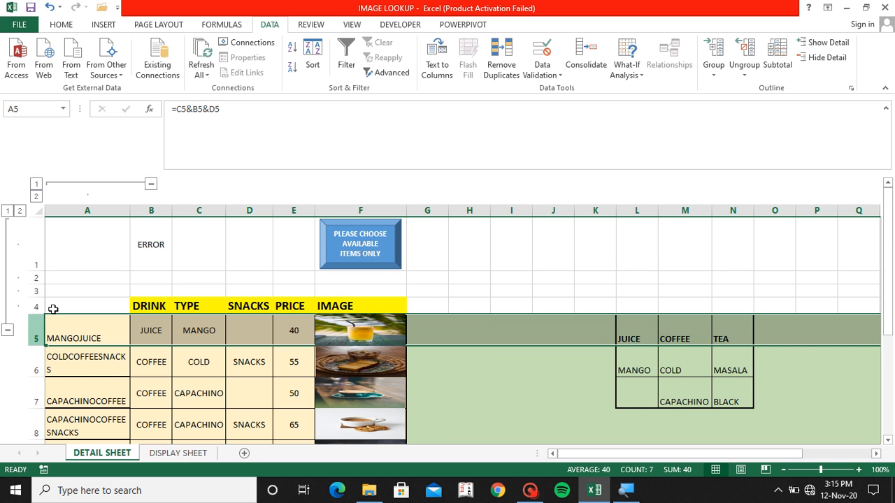
pyautogui.click(352, 25)
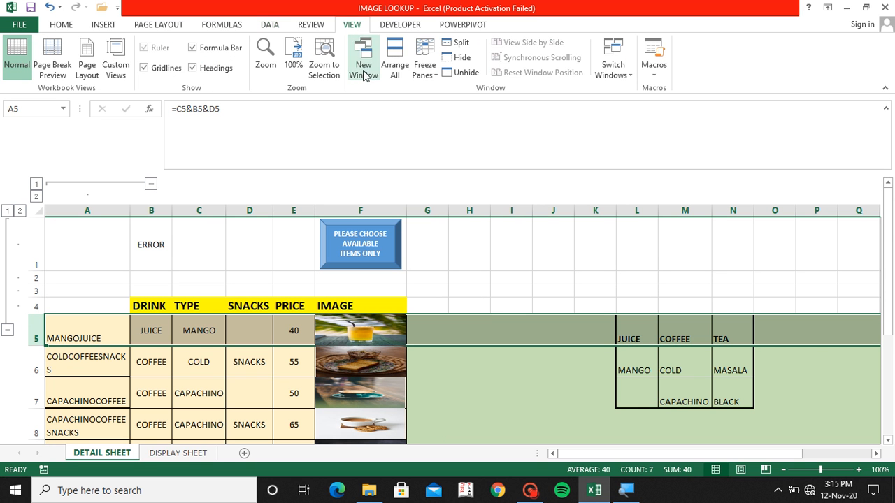
pyautogui.click(425, 63)
pyautogui.click(468, 105)
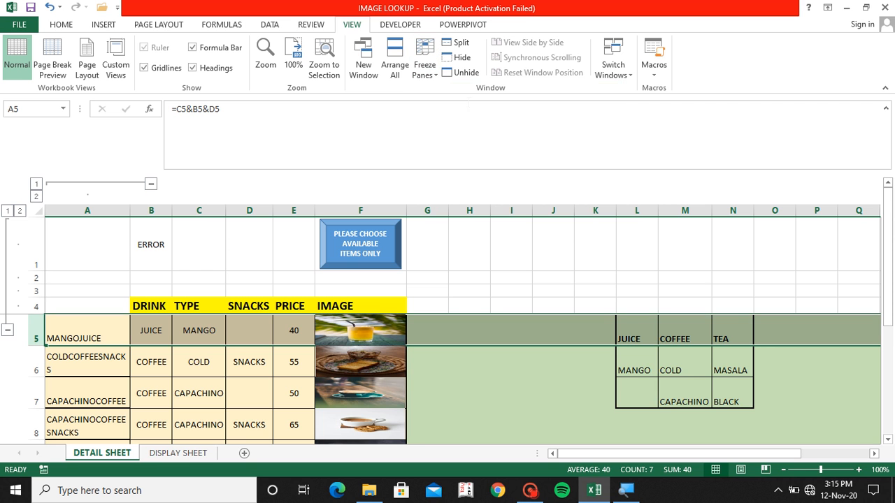
# Look through the drink records on the detail sheet beneath the frozen heading rows
pyautogui.scroll(-3, 247, 434)
pyautogui.scroll(3, 247, 433)
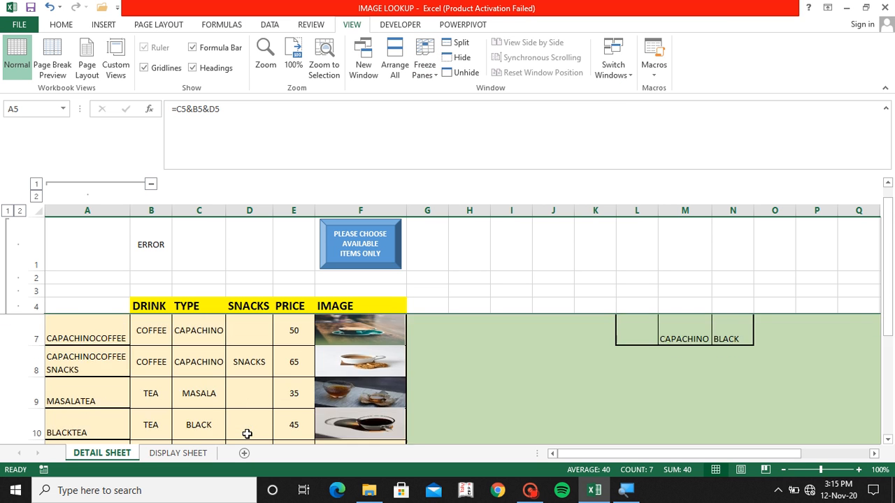
pyautogui.scroll(-1, 247, 433)
pyautogui.scroll(1, 247, 433)
pyautogui.scroll(-2, 246, 433)
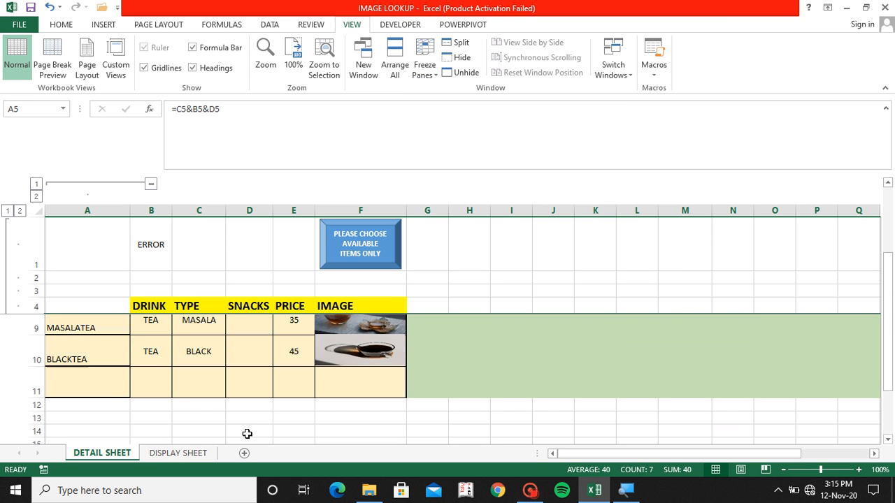
pyautogui.scroll(3, 246, 433)
pyautogui.scroll(1, 247, 433)
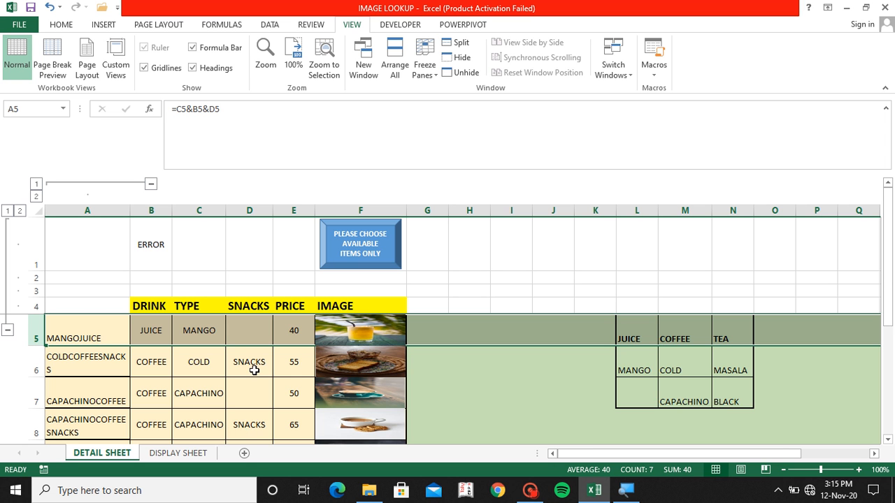
pyautogui.scroll(-1, 254, 369)
pyautogui.scroll(1, 254, 371)
pyautogui.click(176, 453)
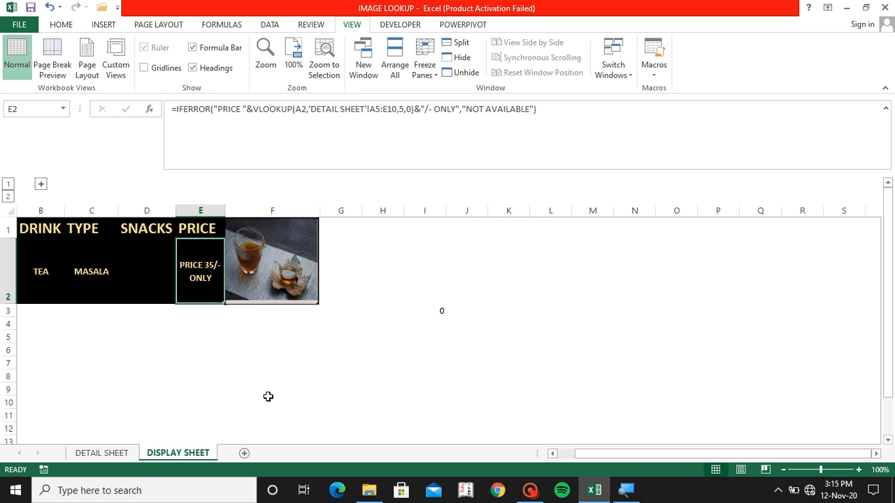
pyautogui.hotkey('ctrl', 'n')
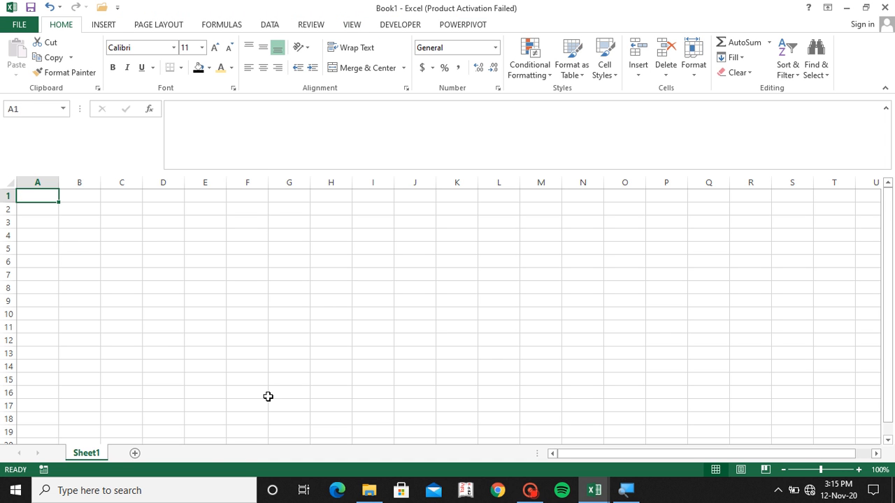
pyautogui.hotkey('ctrl', 'w')
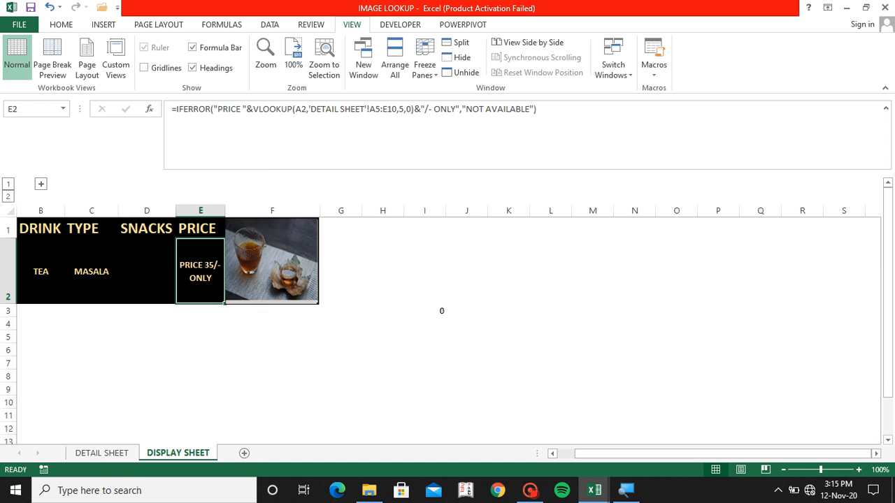
# Copy the drink table on the DETAIL SHEET, range A4:F11, including its headings, prices and pictures
pyautogui.click(106, 455)
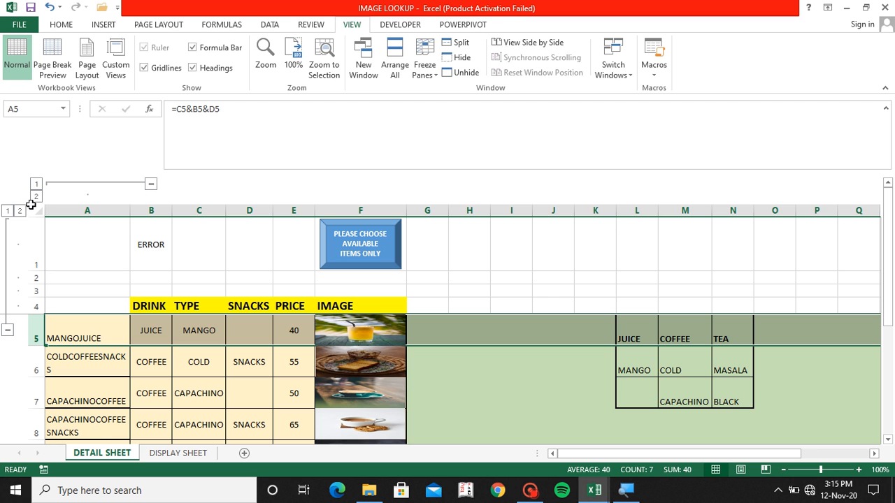
pyautogui.click(77, 305)
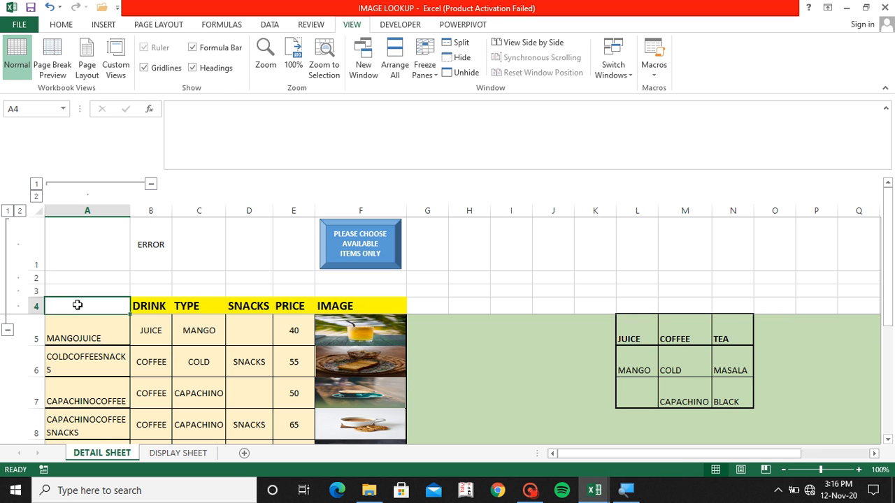
pyautogui.hotkey('shift', 'Right')
pyautogui.hotkey('shift', 'Right')
pyautogui.hotkey('shift', 'Right')
pyautogui.hotkey('shift', 'Right')
pyautogui.hotkey('shift', 'Right')
pyautogui.hotkey('shift', 'Down')
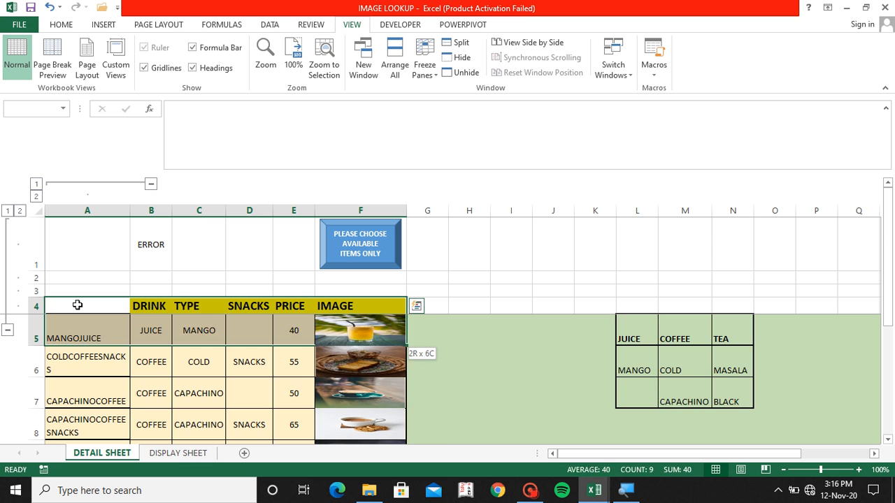
pyautogui.hotkey('shift', 'Down')
pyautogui.hotkey('shift', 'Down')
pyautogui.hotkey('shift', 'Down')
pyautogui.hotkey('shift', 'Down')
pyautogui.hotkey('shift', 'Down')
pyautogui.hotkey('shift', 'Down')
pyautogui.hotkey('shift', 'Down')
pyautogui.hotkey('shift', 'Down')
pyautogui.hotkey('shift', 'Down')
pyautogui.hotkey('shift', 'Down')
pyautogui.hotkey('shift', 'Up')
pyautogui.hotkey('shift', 'Up')
pyautogui.hotkey('shift', 'Up')
pyautogui.hotkey('shift', 'Up')
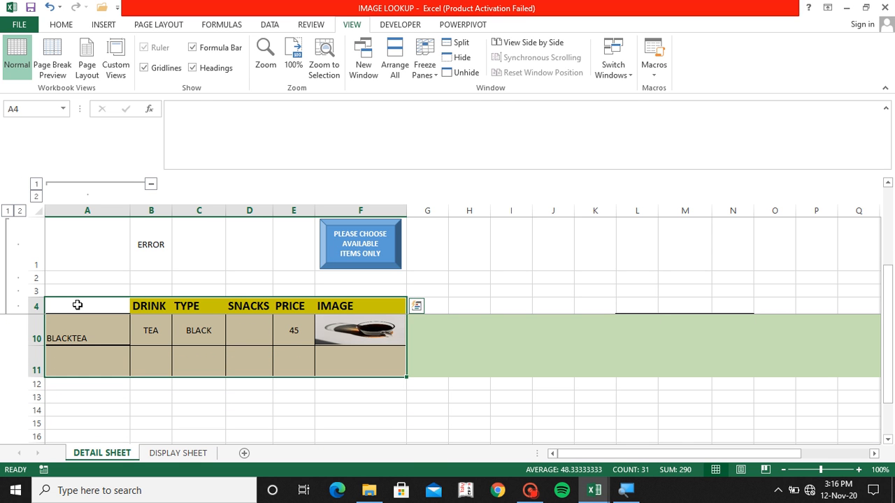
pyautogui.hotkey('ctrl', 'c')
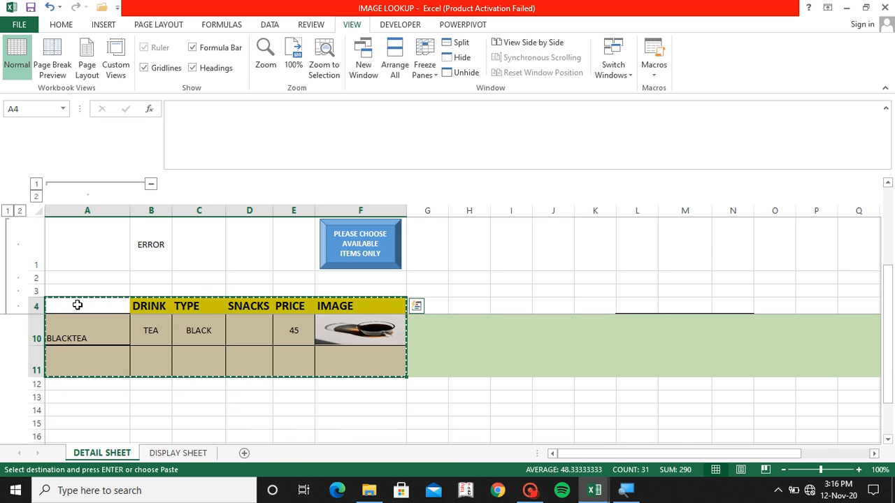
# Switch to the blank Book1 workbook, paste the table at cell A4 with source formatting kept, and widen column A
pyautogui.hotkey('alt', 'Tab')
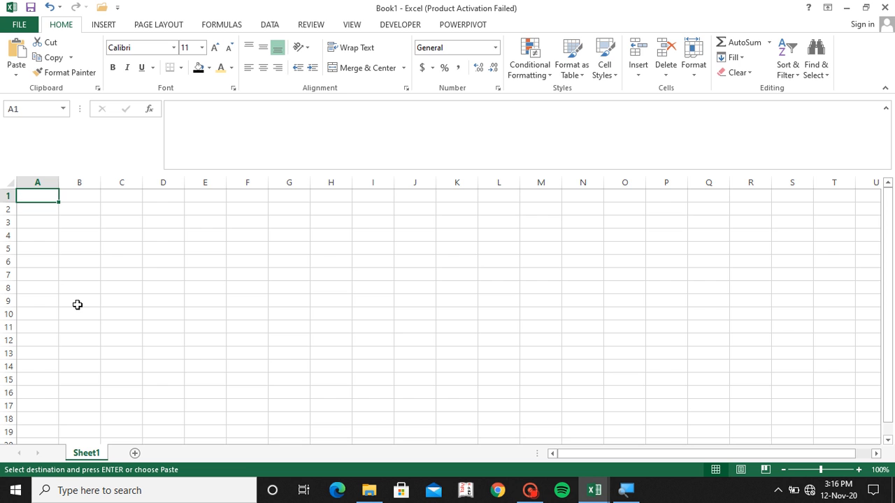
pyautogui.hotkey('alt', 'Tab')
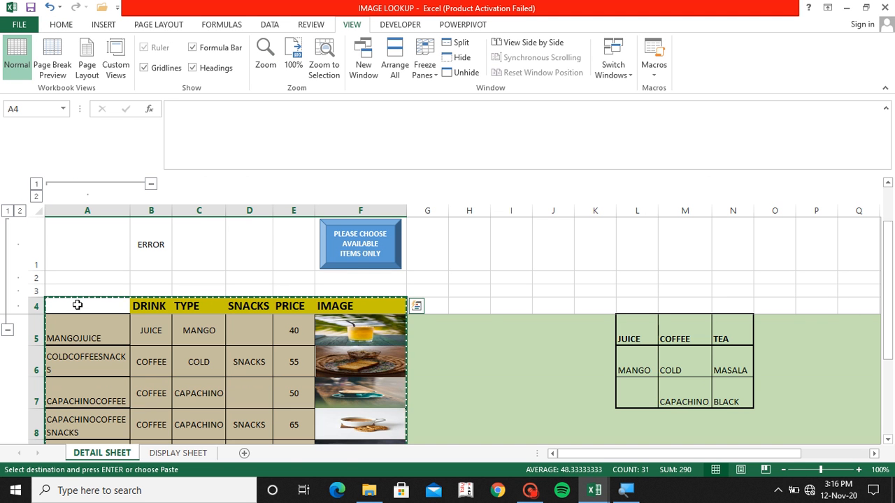
pyautogui.hotkey('alt', 'Tab')
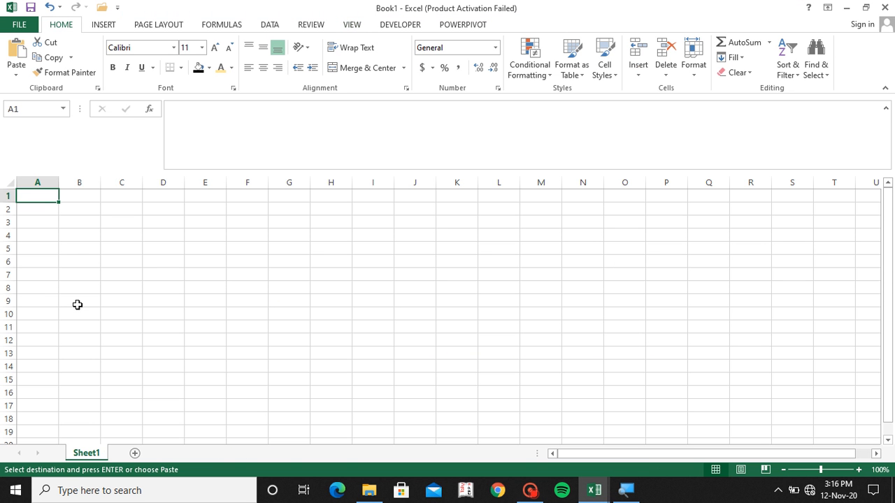
pyautogui.click(52, 238)
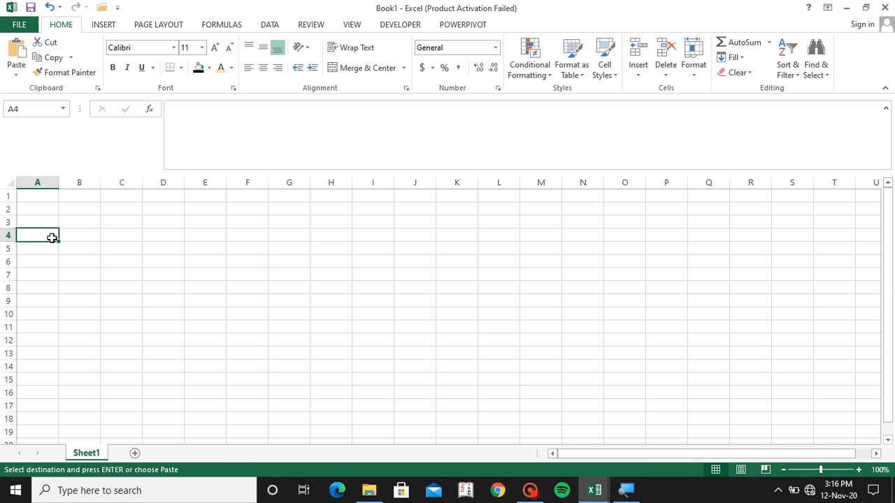
pyautogui.rightClick(53, 239)
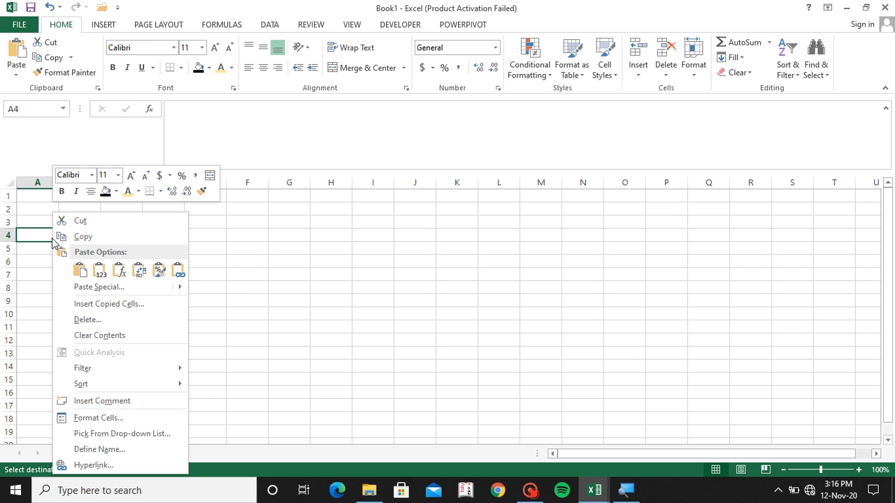
pyautogui.moveTo(97, 293)
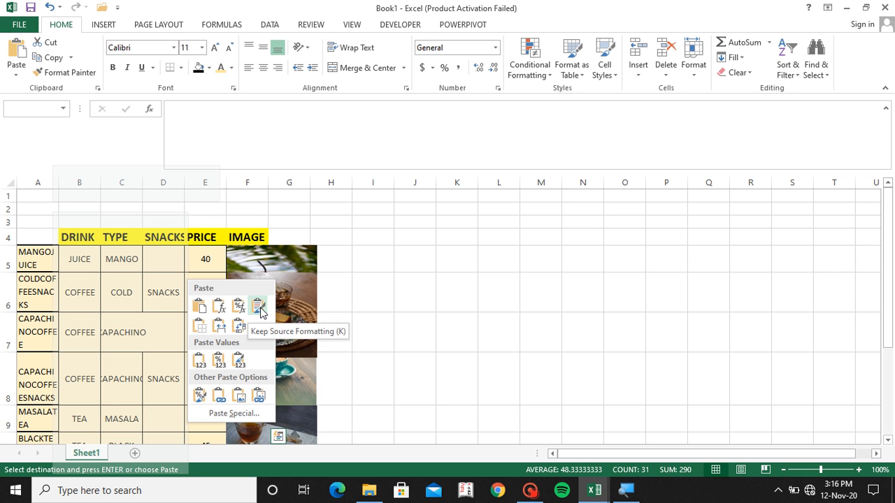
pyautogui.click(258, 307)
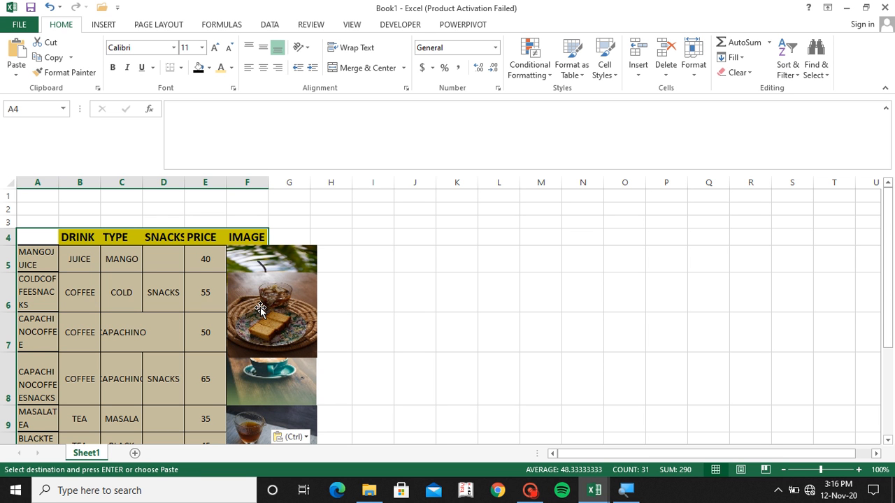
pyautogui.moveTo(61, 182); pyautogui.dragTo(93, 187)
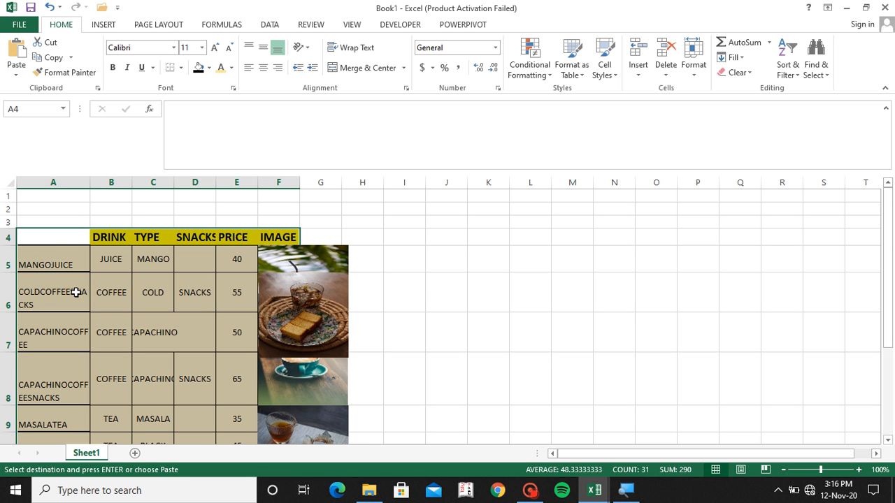
# Clear the combined type, drink and snacks formulas from column A of the pasted table, starting at cell A5
pyautogui.click(55, 257)
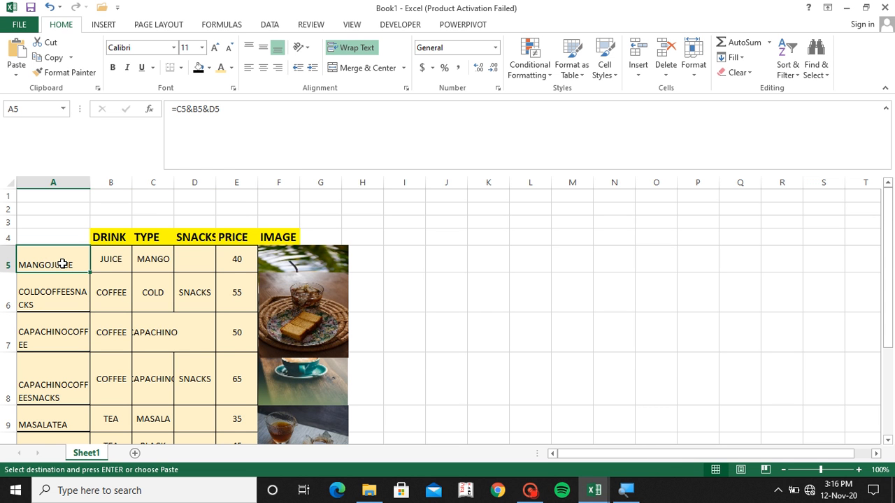
pyautogui.hotkey('ctrl', 'shift', 'Down')
pyautogui.hotkey('ctrl', 'v')
pyautogui.hotkey('ctrl', 'z')
pyautogui.hotkey('ctrl', 'z')
pyautogui.hotkey('ctrl', 'z')
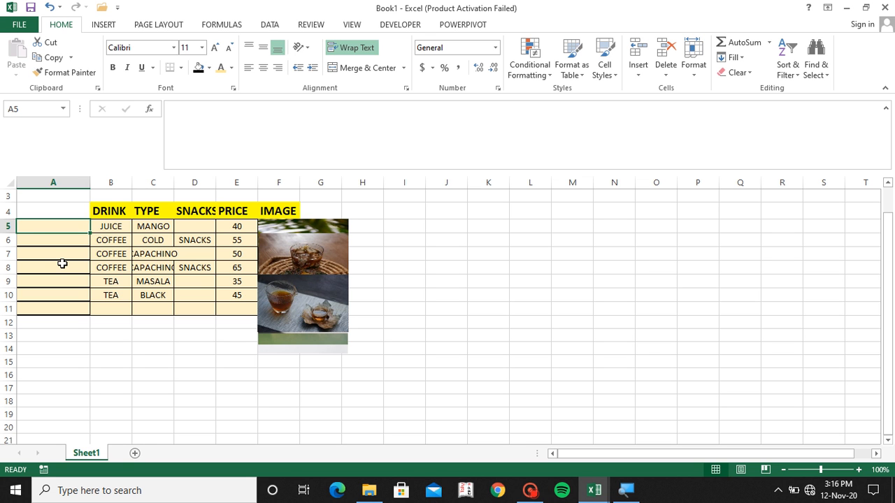
# Enter the formula =C5&B5&D5 in cell A5 to join the type, drink and snacks
pyautogui.write('=')
pyautogui.press('Right')
pyautogui.press('Right')
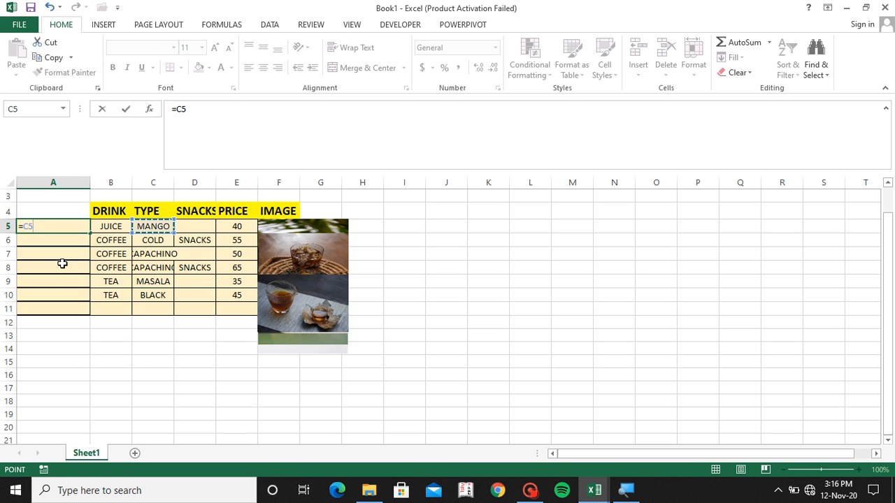
pyautogui.write('&')
pyautogui.click(105, 225)
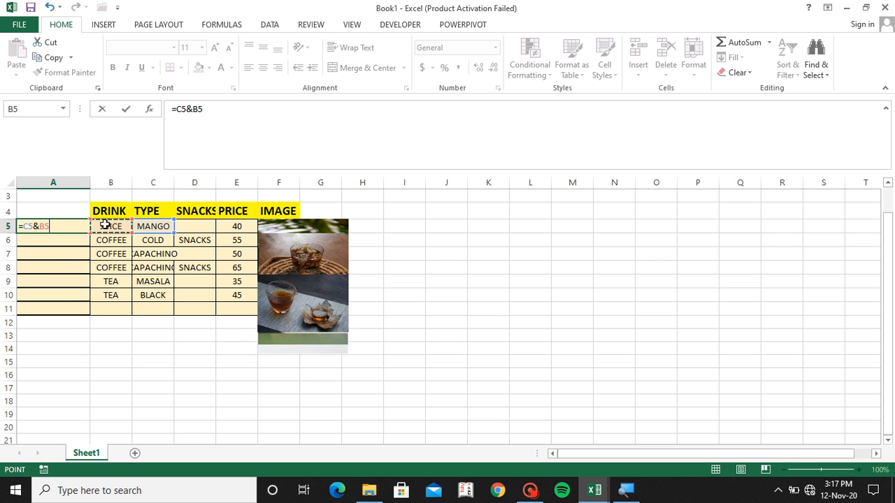
pyautogui.write('&')
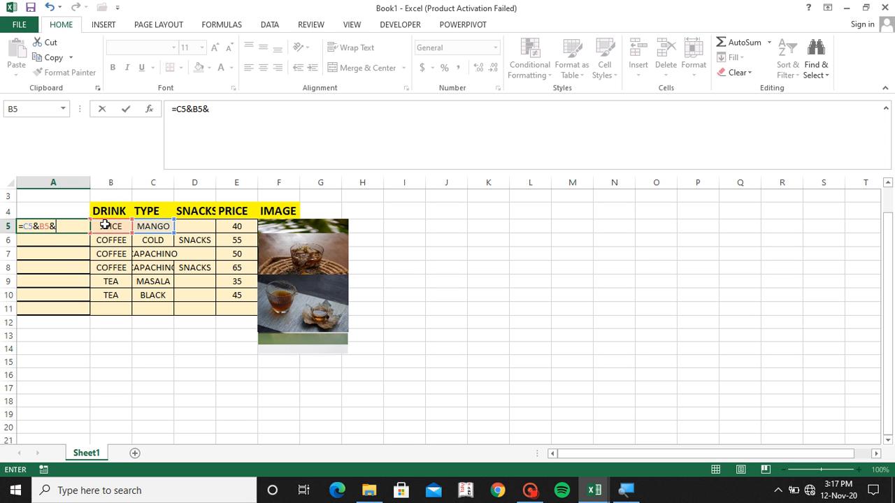
pyautogui.click(201, 226)
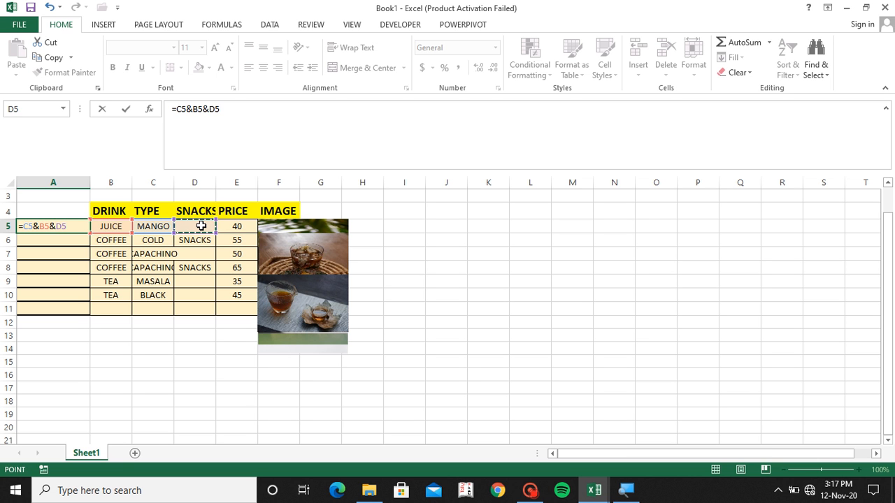
pyautogui.hotkey('ctrl', 'Return')
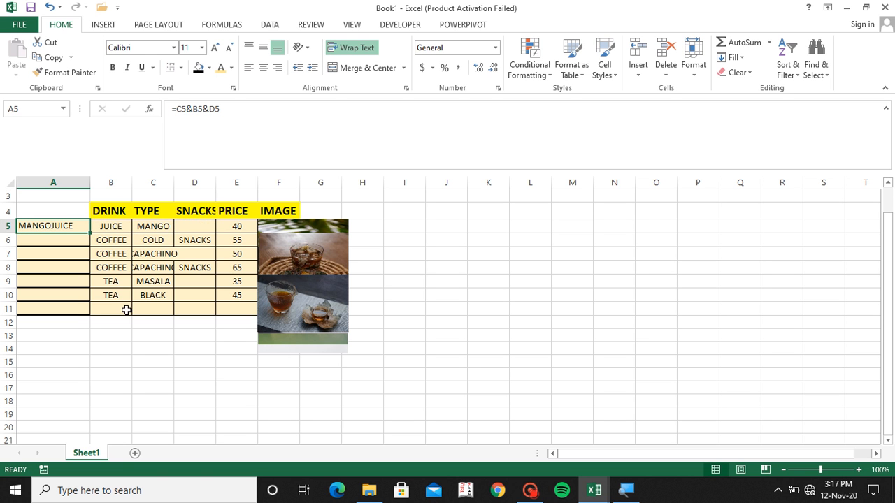
# Fill the key formula from A5 down to A10 and fit column A's width to its contents
pyautogui.doubleClick(90, 233)
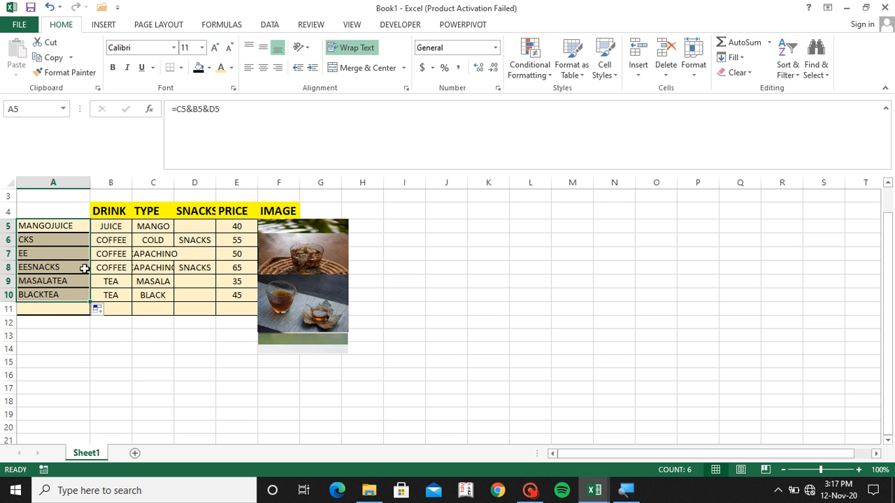
pyautogui.doubleClick(90, 182)
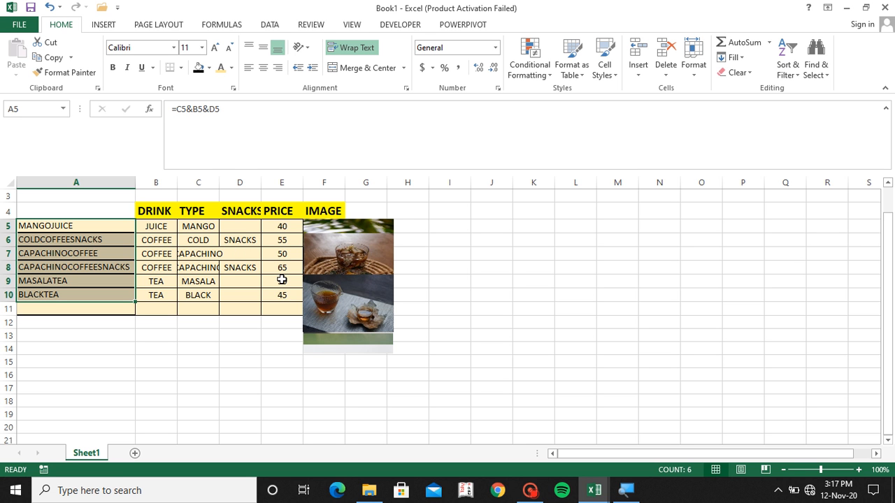
pyautogui.scroll(1, 282, 279)
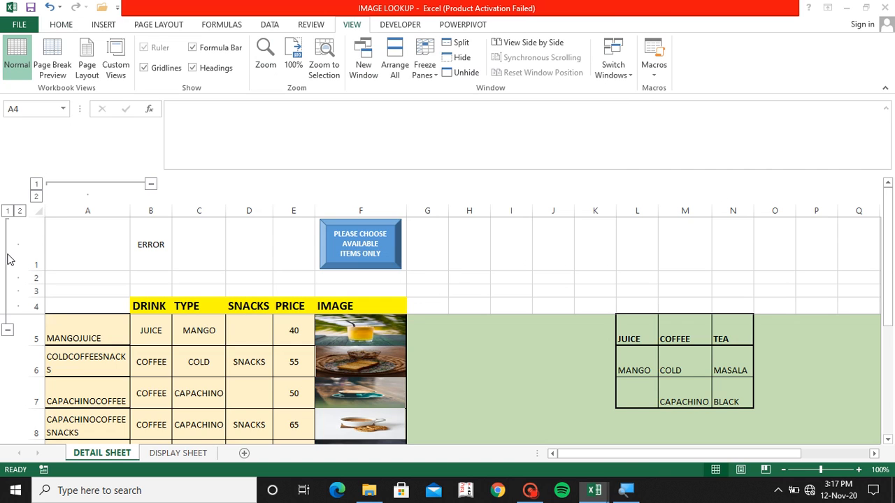
# Copy the formatting of rows 5 to 11 on IMAGE LOOKUP's DETAIL SHEET onto the same rows in Book1 with Format Painter
pyautogui.click(32, 327)
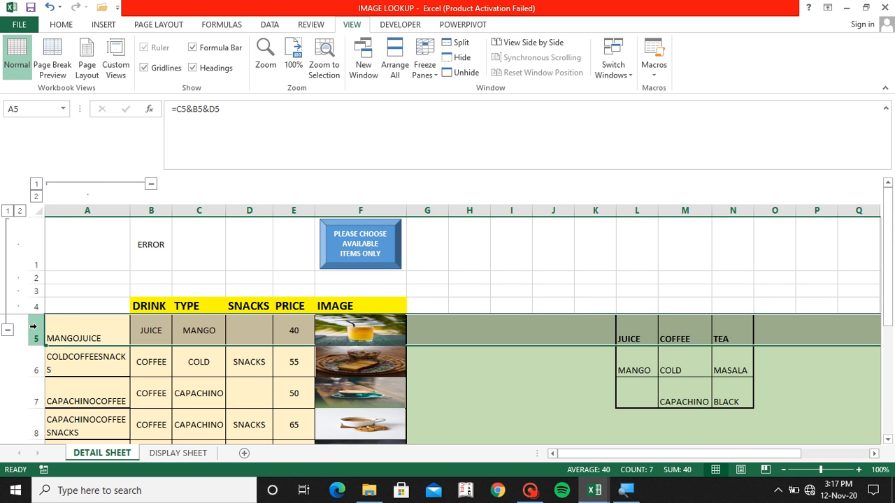
pyautogui.hotkey('shift', 'Down')
pyautogui.hotkey('shift', 'Down')
pyautogui.hotkey('shift', 'Down')
pyautogui.hotkey('shift', 'Down')
pyautogui.hotkey('shift', 'Down')
pyautogui.hotkey('shift', 'Down')
pyautogui.hotkey('shift', 'Down')
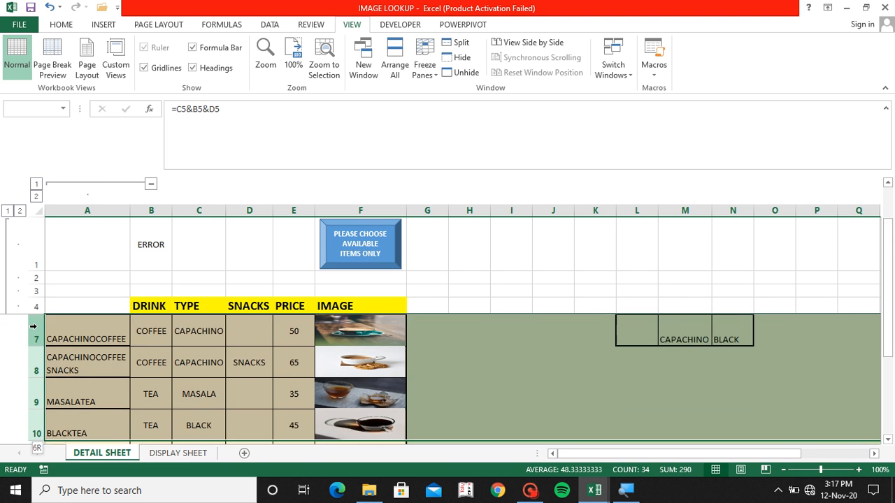
pyautogui.hotkey('shift', 'Up')
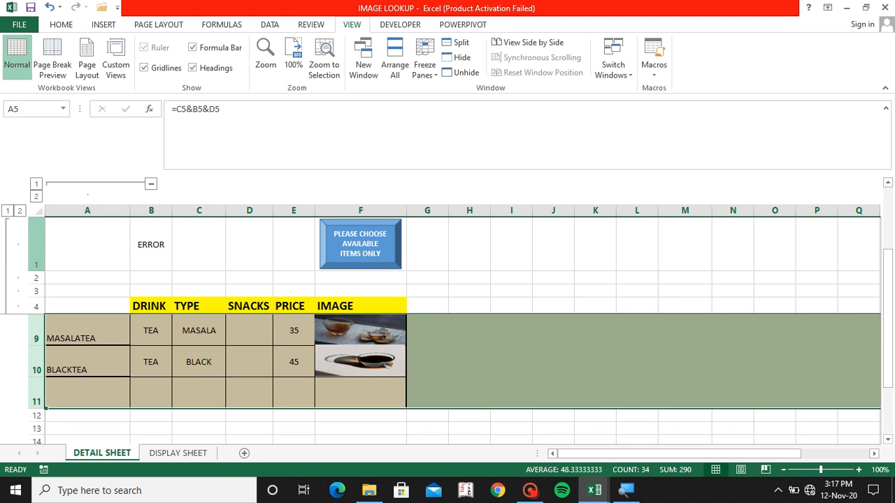
pyautogui.click(57, 25)
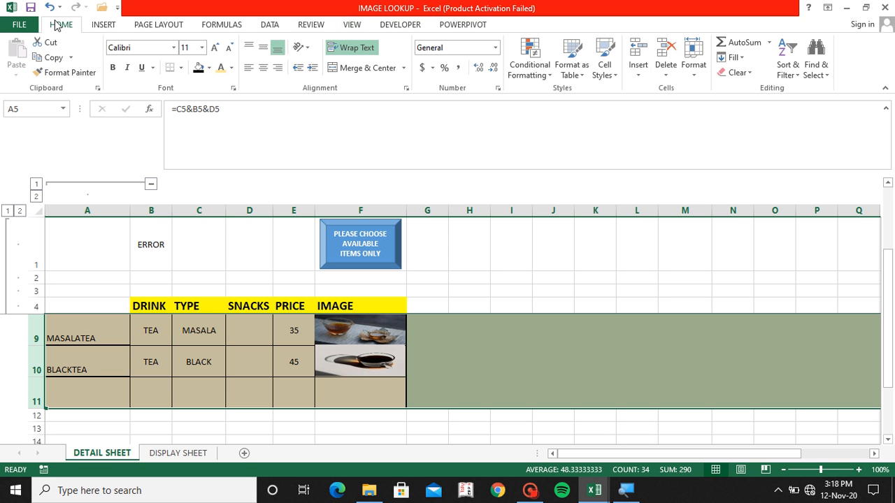
pyautogui.click(60, 79)
pyautogui.hotkey('ctrl', 'Tab')
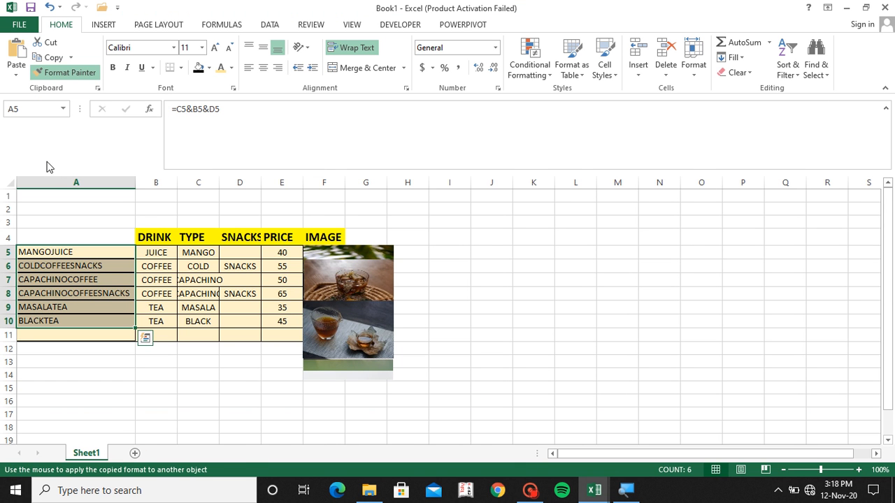
pyautogui.moveTo(11, 251); pyautogui.dragTo(4, 335)
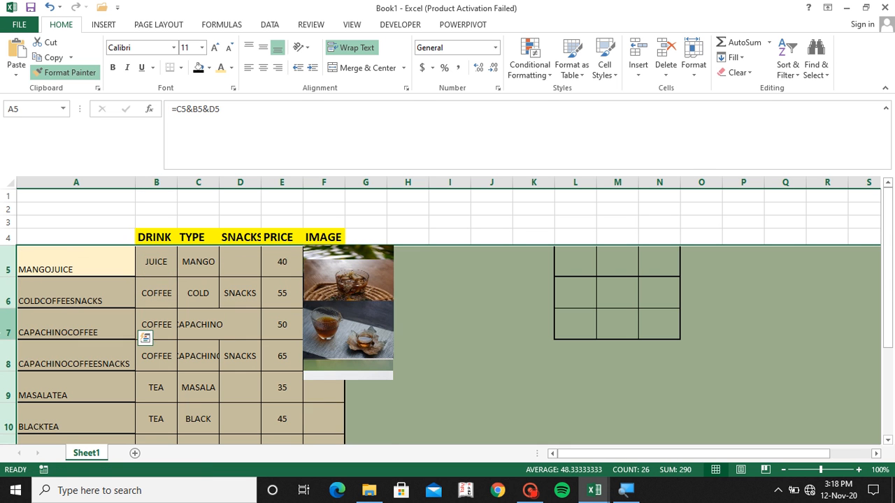
pyautogui.click(427, 281)
# Shrink the mango juice picture and fit it inside cell F5 in the IMAGE column
pyautogui.click(366, 260)
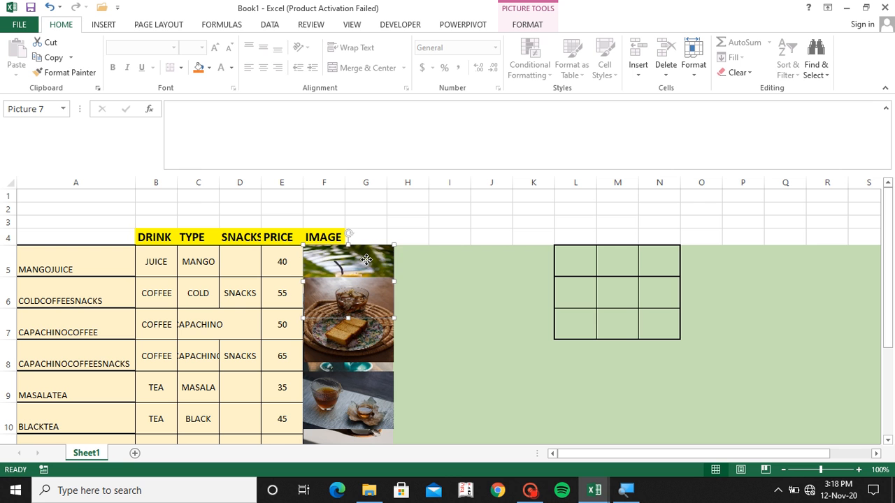
pyautogui.moveTo(366, 260); pyautogui.dragTo(492, 270)
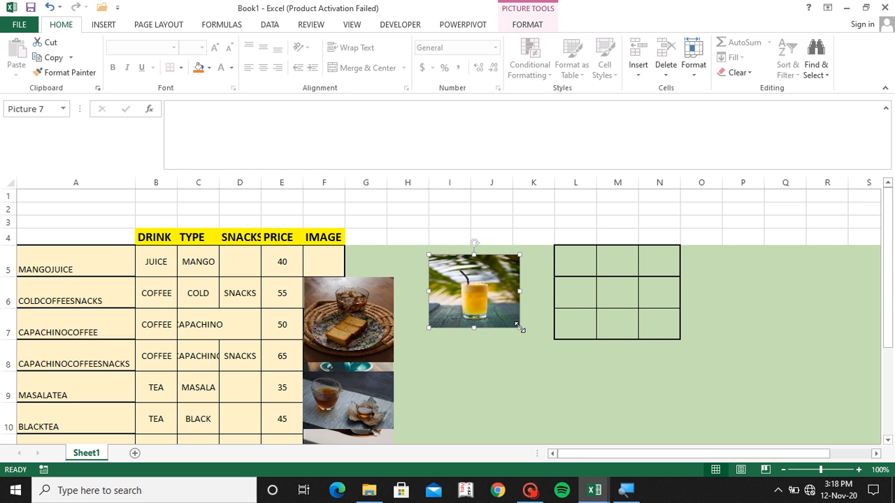
pyautogui.moveTo(520, 327); pyautogui.dragTo(329, 258)
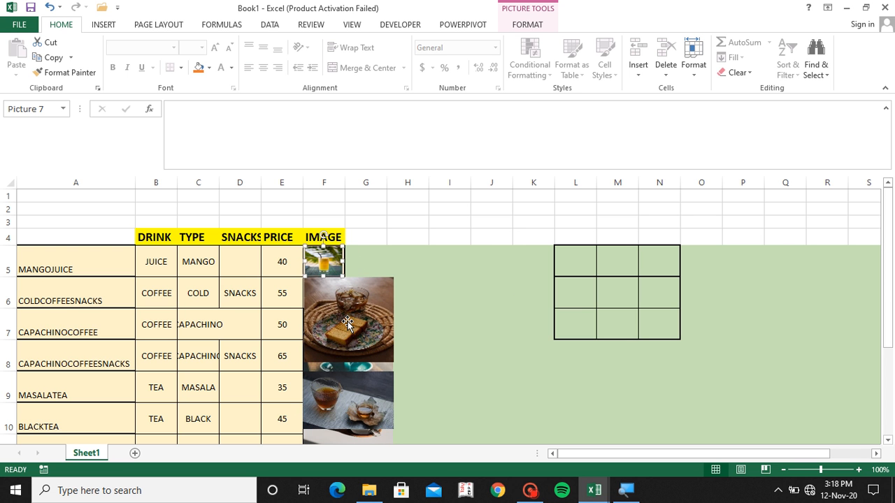
# Shrink the cold coffee with snacks picture and fit it to the width and height of cell F6
pyautogui.moveTo(347, 321); pyautogui.dragTo(467, 291)
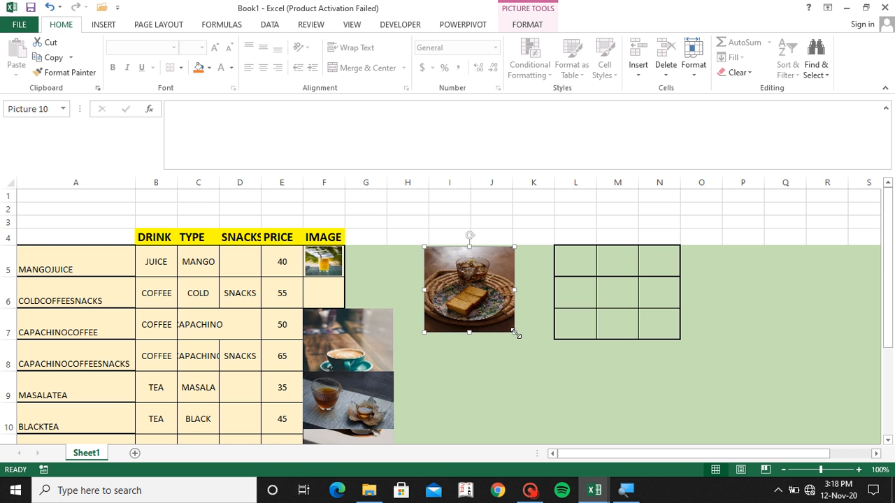
pyautogui.moveTo(515, 333); pyautogui.dragTo(319, 292)
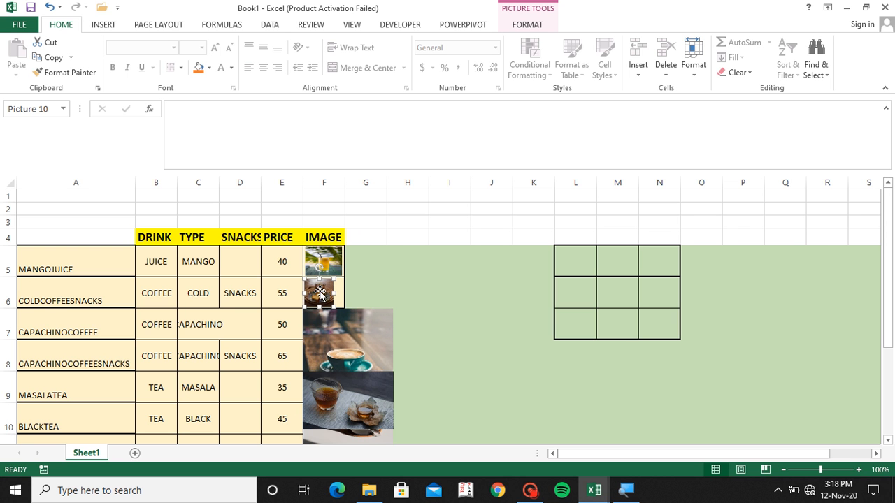
pyautogui.moveTo(343, 293); pyautogui.dragTo(341, 294)
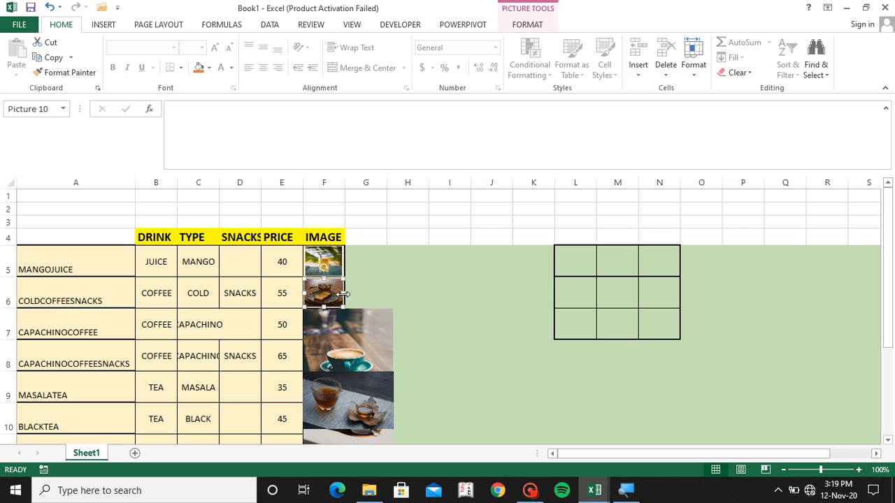
# Shrink the capachino coffee picture and fit it inside cell F7 in the IMAGE column
pyautogui.click(335, 342)
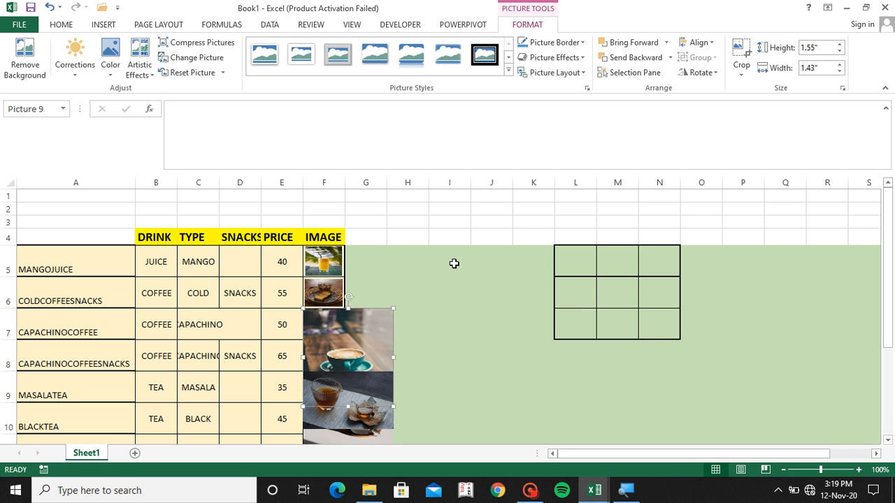
pyautogui.moveTo(396, 319); pyautogui.dragTo(500, 240)
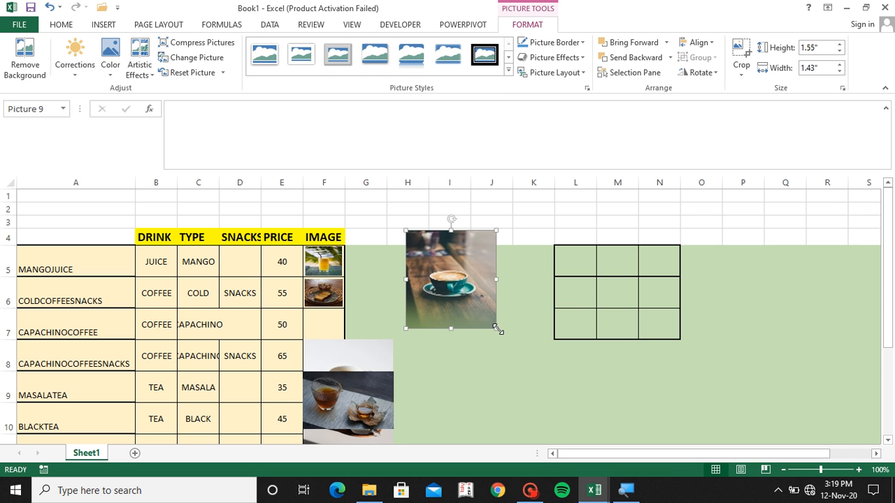
pyautogui.moveTo(496, 330); pyautogui.dragTo(456, 285)
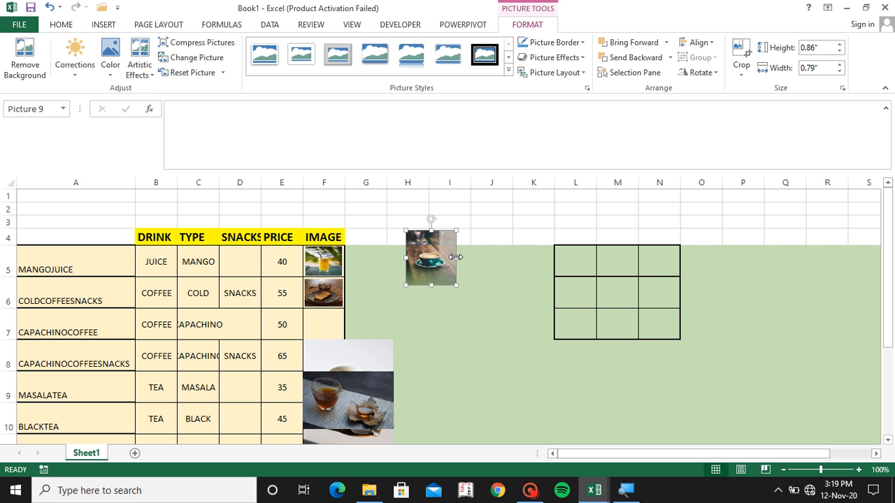
pyautogui.moveTo(455, 257); pyautogui.dragTo(343, 322)
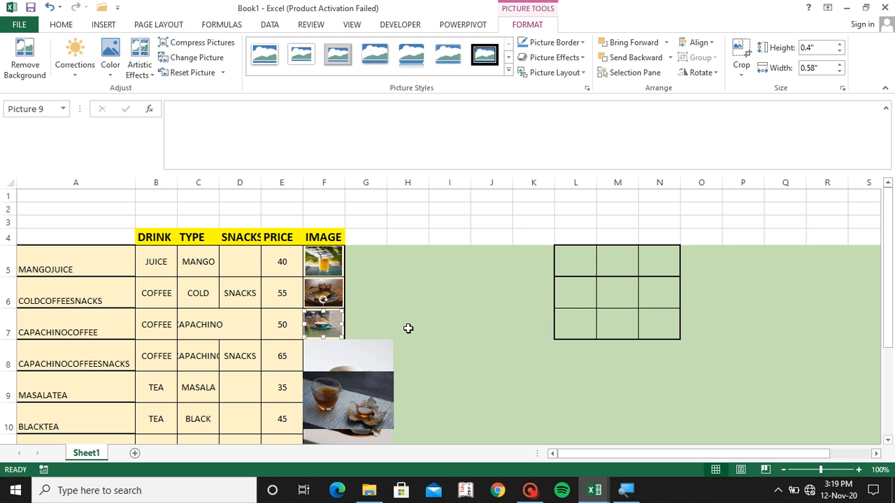
# Shrink the picture of capachino coffee with snacks and fit it inside cell F8
pyautogui.click(333, 361)
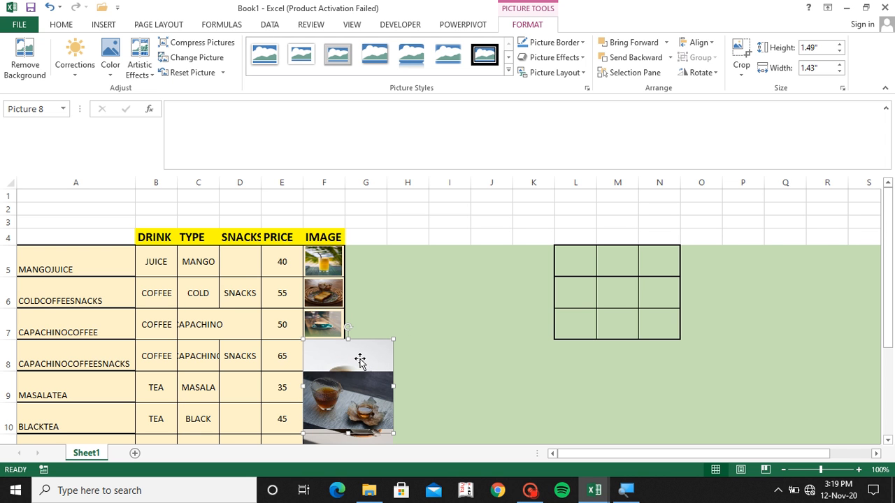
pyautogui.moveTo(358, 359); pyautogui.dragTo(437, 277)
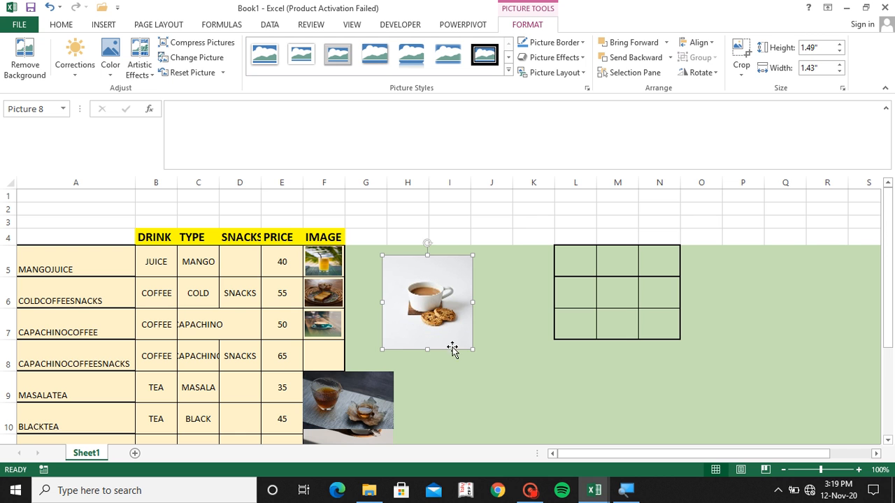
pyautogui.moveTo(473, 347); pyautogui.dragTo(435, 313)
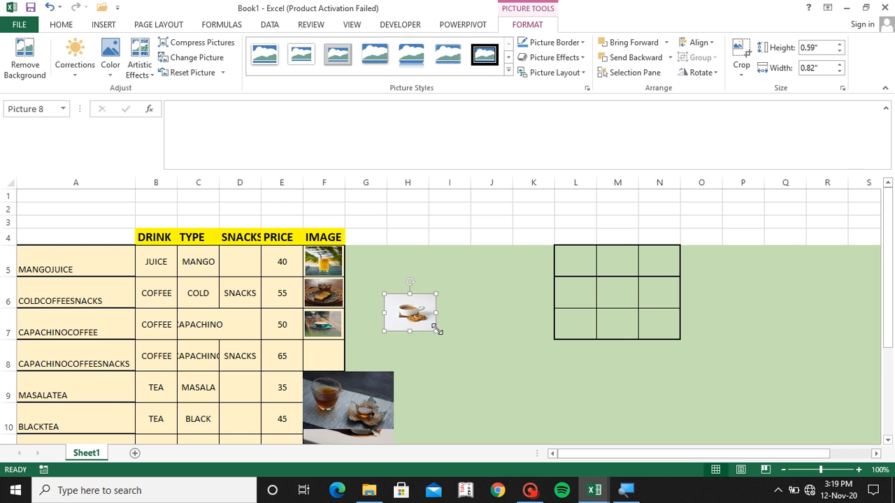
pyautogui.moveTo(435, 330); pyautogui.dragTo(336, 359)
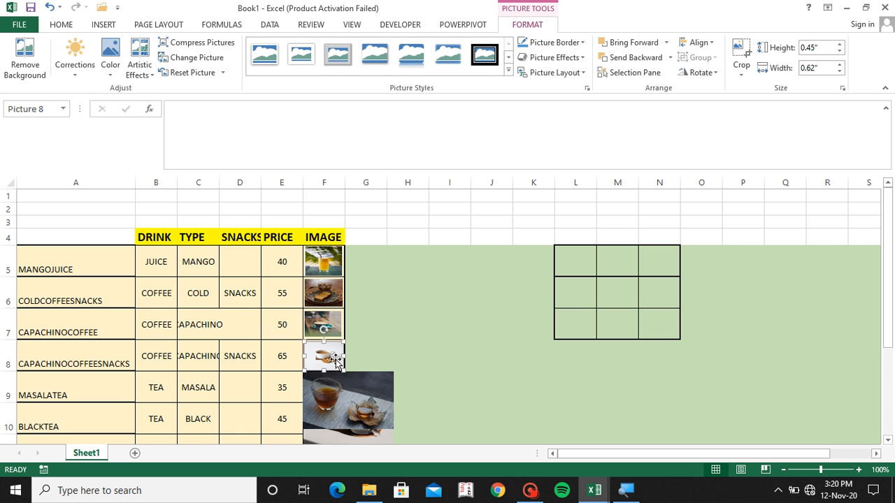
# Shrink the masala tea and black tea pictures and fit them inside cells F9 and F10
pyautogui.moveTo(347, 392); pyautogui.dragTo(463, 308)
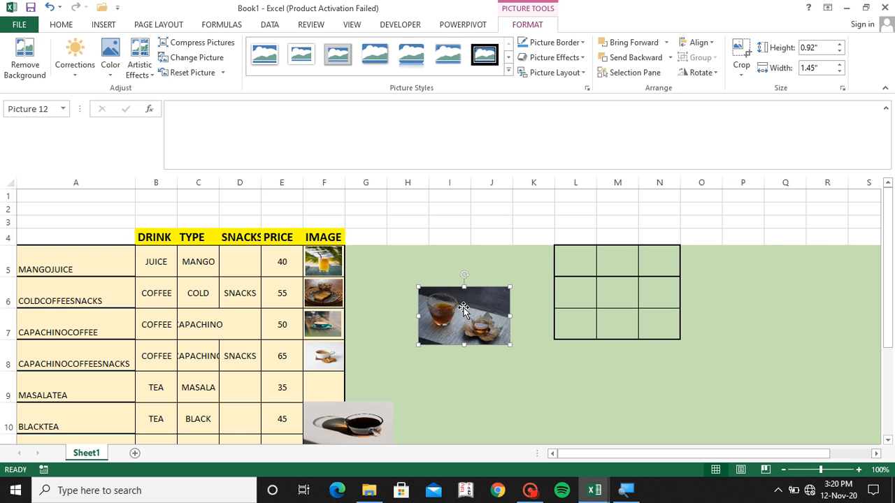
pyautogui.moveTo(511, 346); pyautogui.dragTo(325, 387)
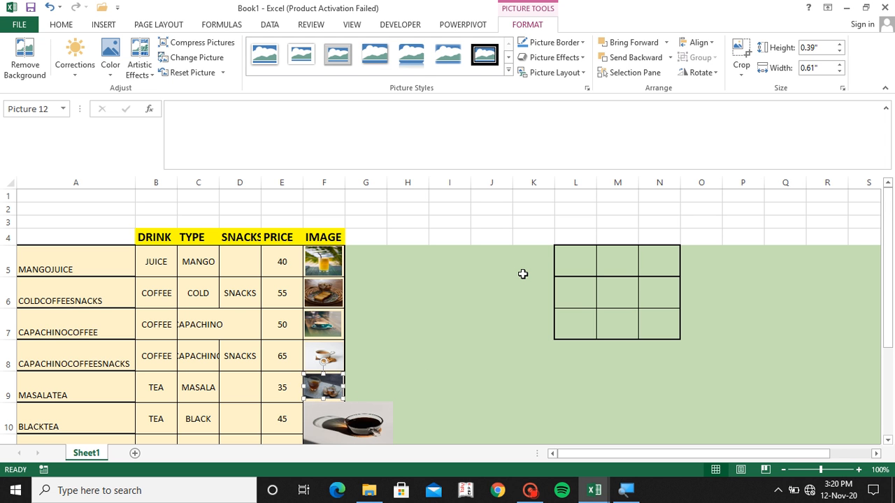
pyautogui.scroll(-1, 523, 274)
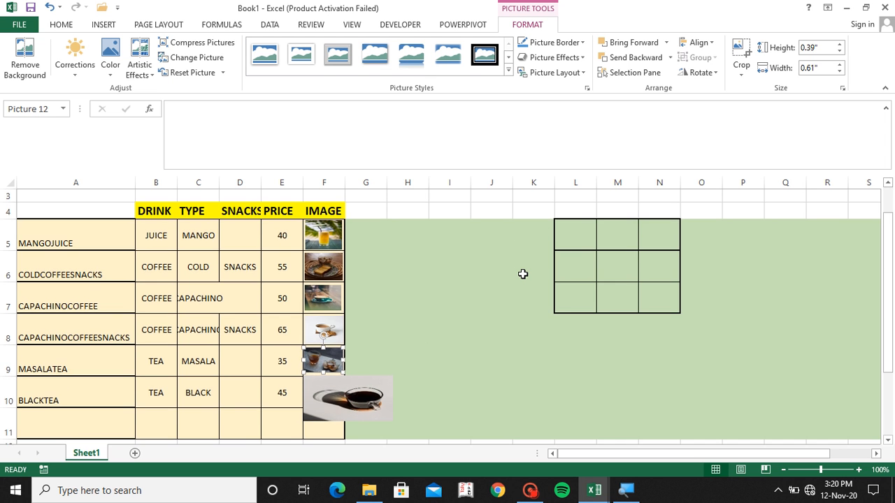
pyautogui.click(329, 401)
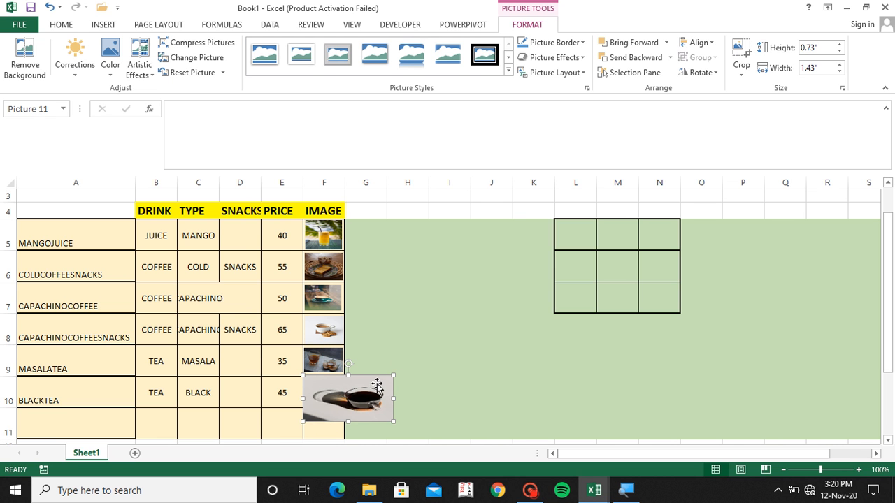
pyautogui.moveTo(342, 404); pyautogui.dragTo(474, 323)
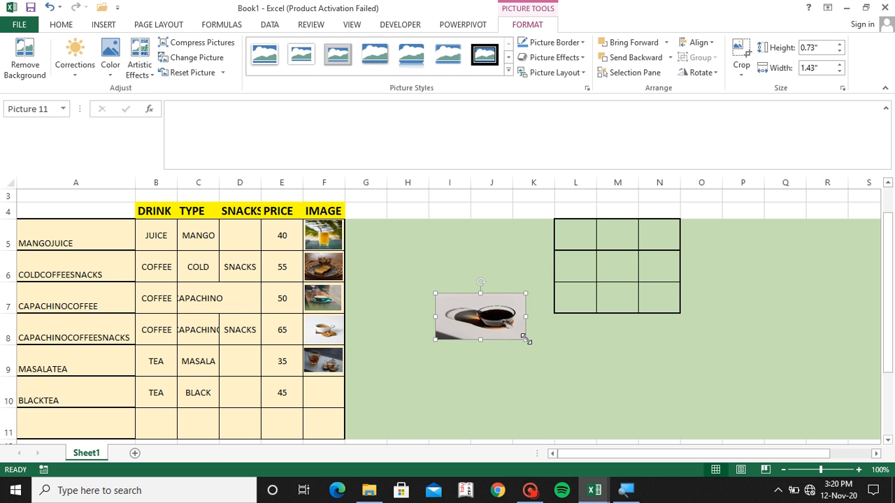
pyautogui.moveTo(526, 340); pyautogui.dragTo(329, 392)
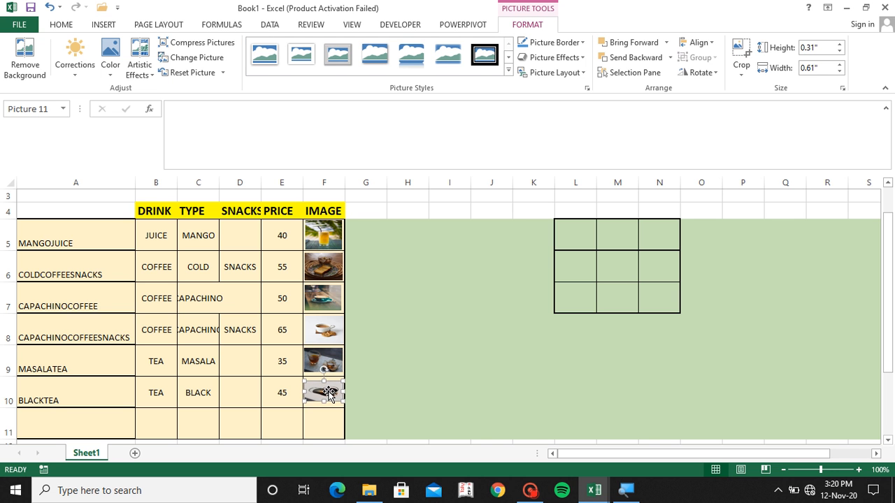
pyautogui.click(394, 355)
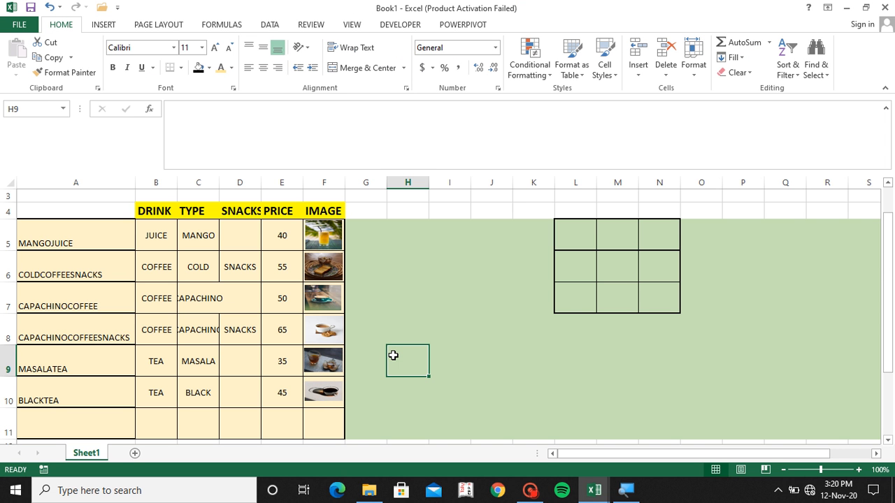
# Copy the empty bordered cells L7:N7 and paste them into row 8 to extend the grid by one row
pyautogui.scroll(1, 394, 356)
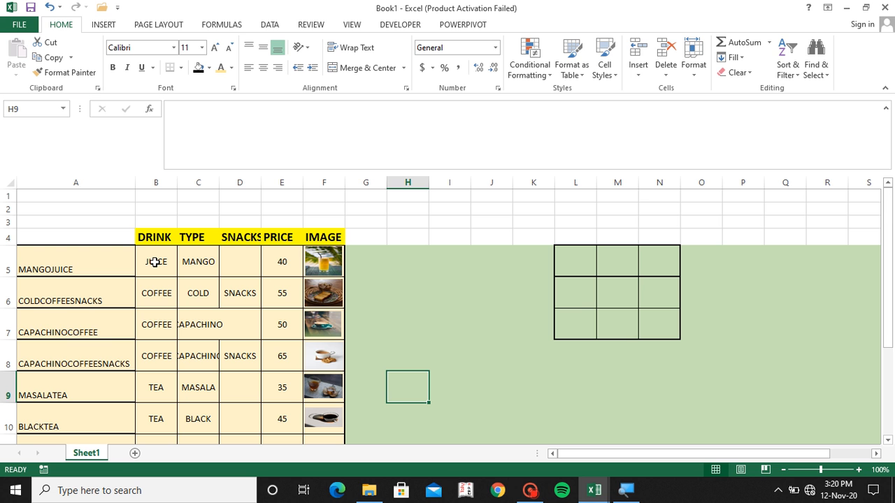
pyautogui.press('Left')
pyautogui.press('Left')
pyautogui.press('Left')
pyautogui.press('Left')
pyautogui.press('Left')
pyautogui.press('Left')
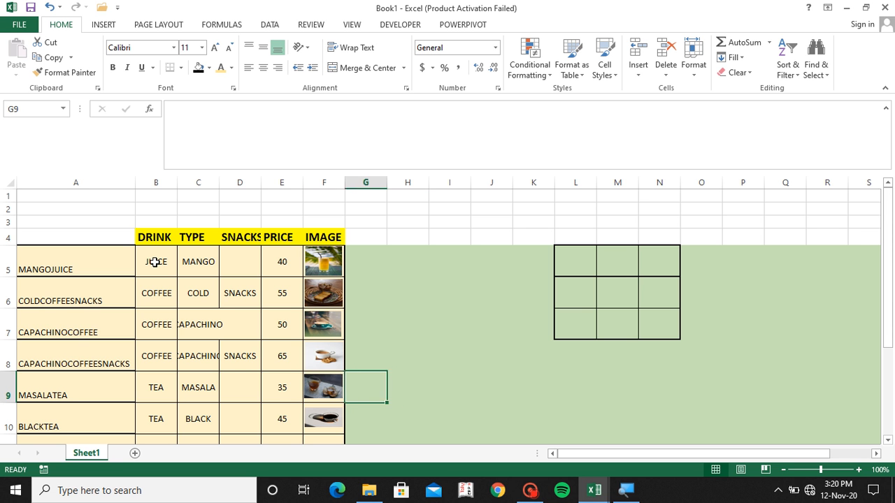
pyautogui.press('Up')
pyautogui.press('Up')
pyautogui.press('Up')
pyautogui.press('Up')
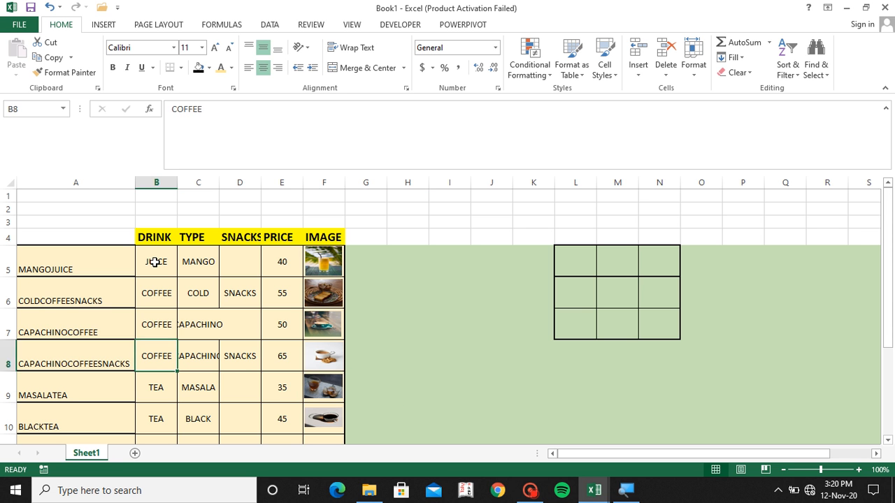
pyautogui.press('Right')
pyautogui.press('Right')
pyautogui.press('Right')
pyautogui.press('Right')
pyautogui.press('Right')
pyautogui.press('Right')
pyautogui.press('Right')
pyautogui.press('Right')
pyautogui.press('Right')
pyautogui.press('Right')
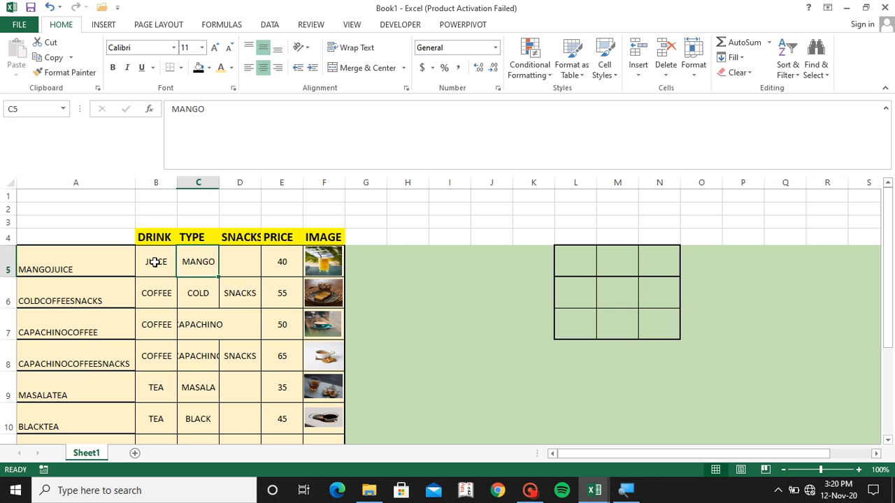
pyautogui.press('Down')
pyautogui.press('Down')
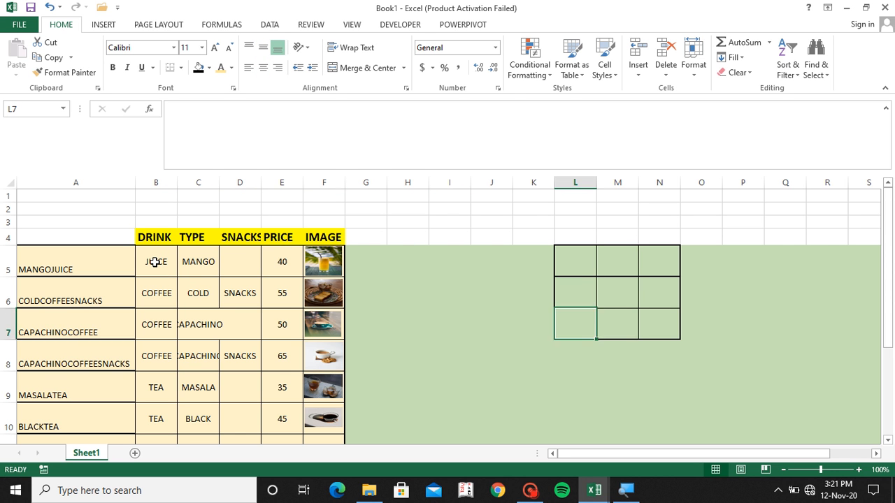
pyautogui.press('Down')
pyautogui.press('Up')
pyautogui.press('Up')
pyautogui.press('Down')
pyautogui.hotkey('shift', 'Right')
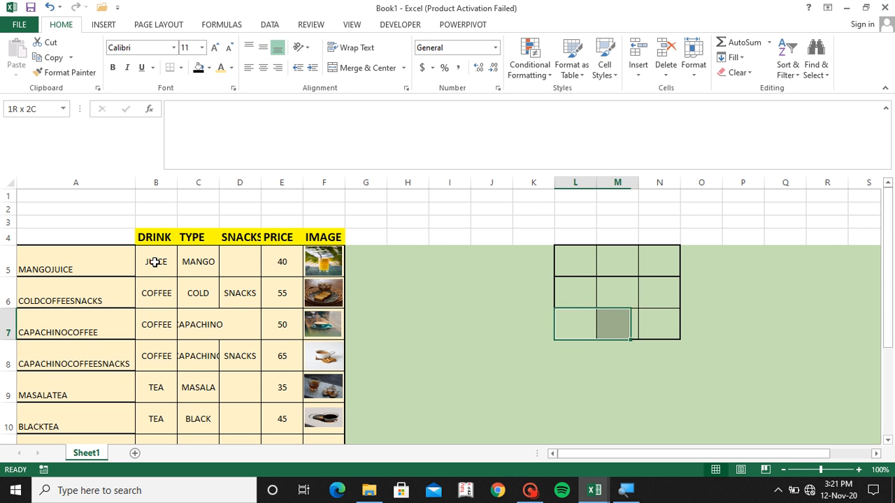
pyautogui.hotkey('shift', 'Right')
pyautogui.hotkey('ctrl', 'c')
pyautogui.press('Down')
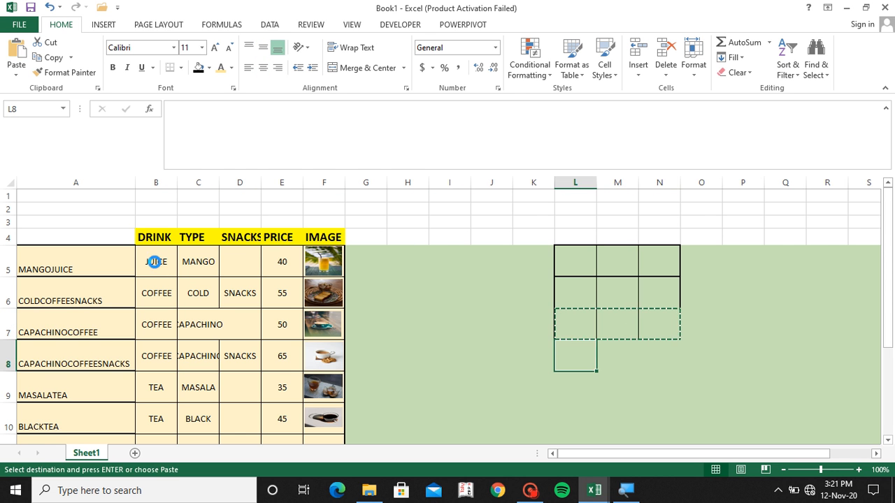
pyautogui.hotkey('ctrl', 'v')
pyautogui.hotkey('shift', 'Left')
pyautogui.hotkey('shift', 'Left')
pyautogui.press('Up')
pyautogui.press('Up')
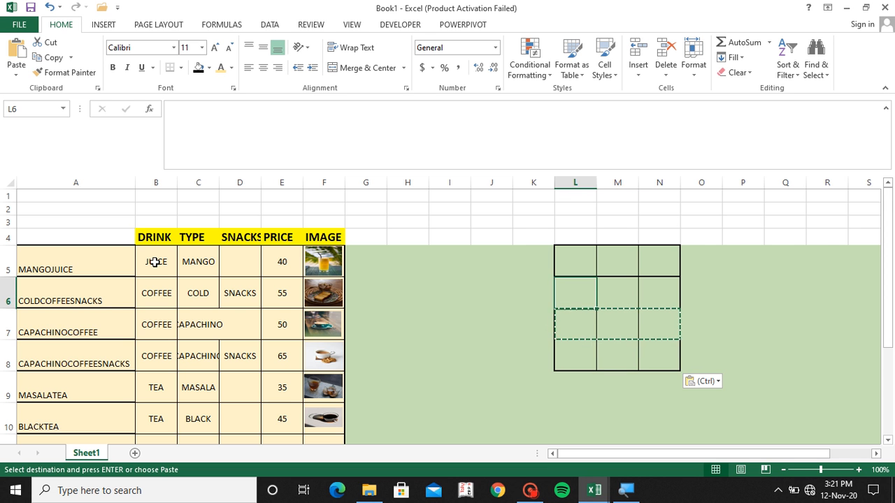
pyautogui.press('Escape')
# Apply a border to cells L6:N6 of the empty grid
pyautogui.press('Down')
pyautogui.press('Down')
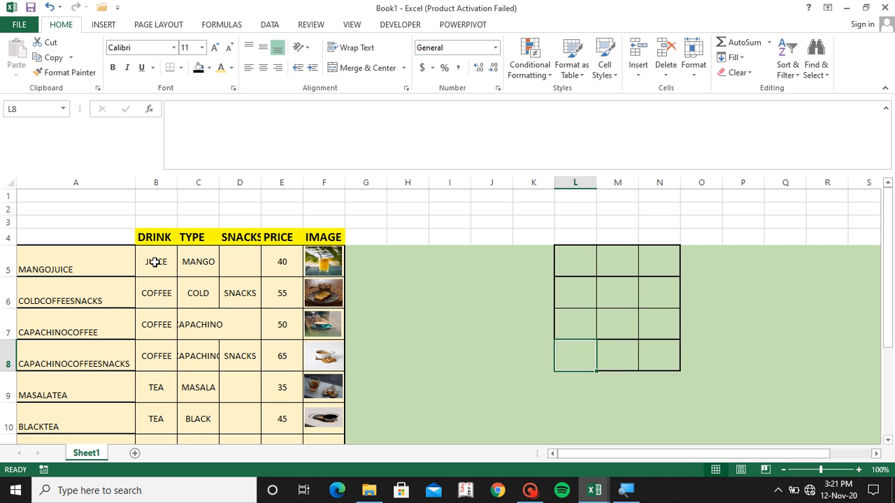
pyautogui.press('Up')
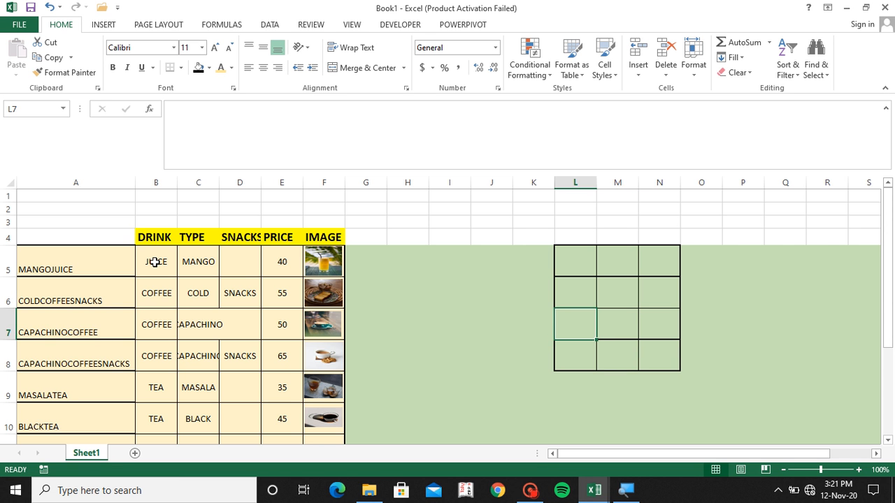
pyautogui.press('Up')
pyautogui.hotkey('shift', 'Right')
pyautogui.hotkey('shift', 'Right')
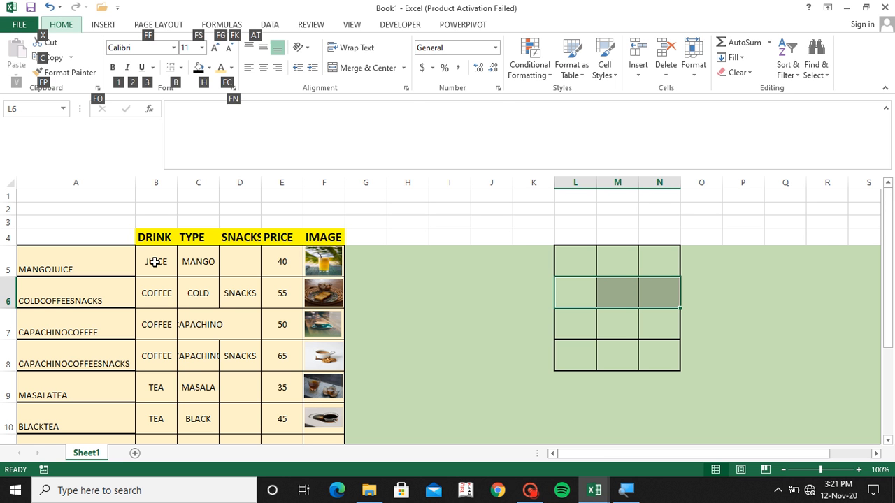
pyautogui.press('Down')
pyautogui.press('Up')
pyautogui.press('Up')
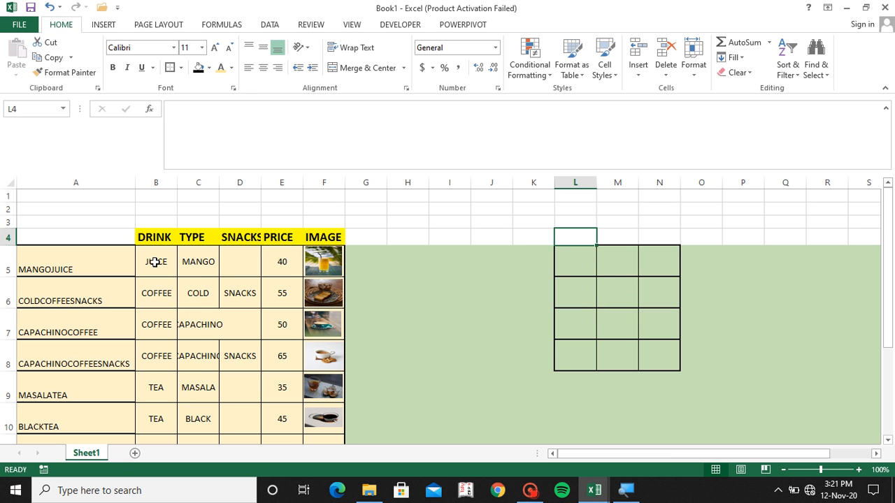
# Enter the headings JUICE, COFFEE and TEA in cells L5, M5 and N5
pyautogui.press('Down')
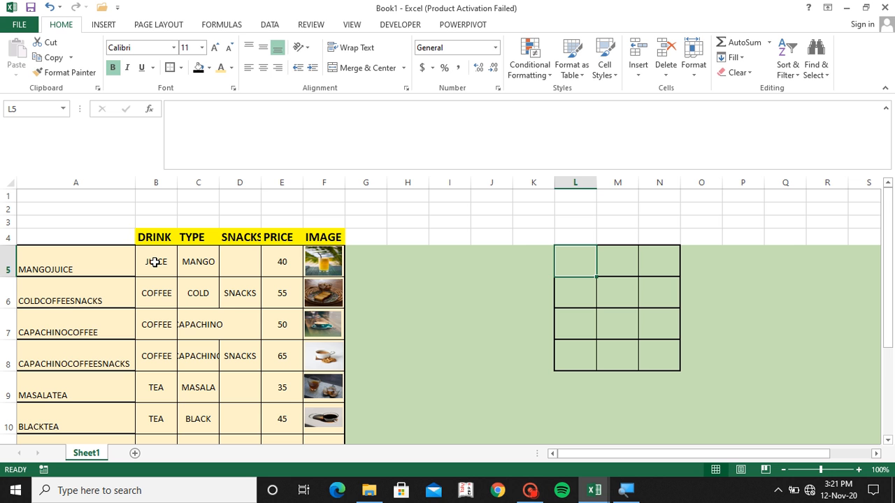
pyautogui.write('JUI')
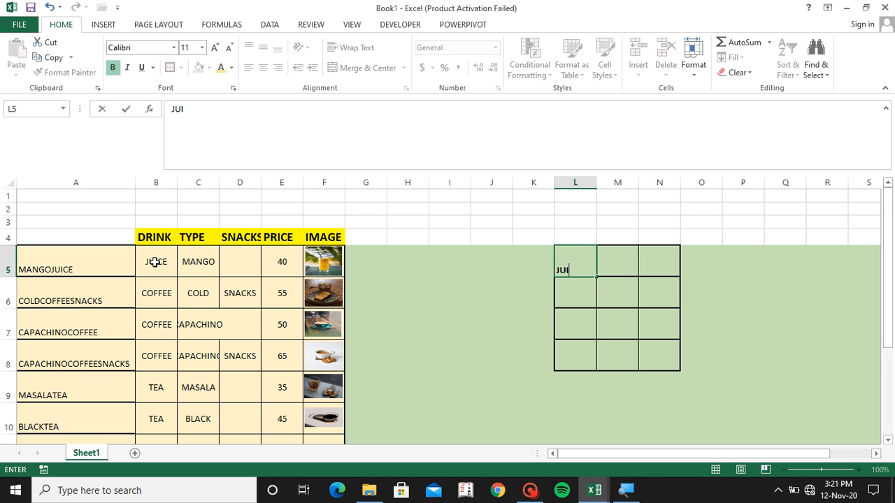
pyautogui.write('CE')
pyautogui.press('Tab')
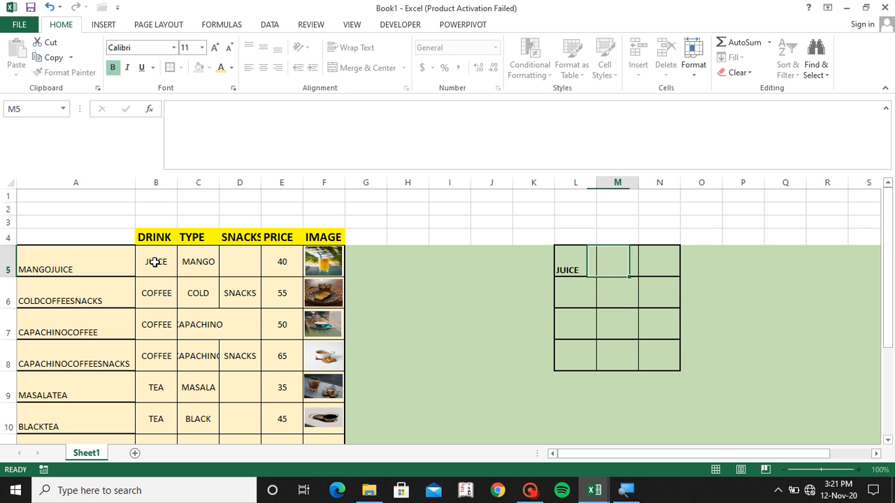
pyautogui.write('CO')
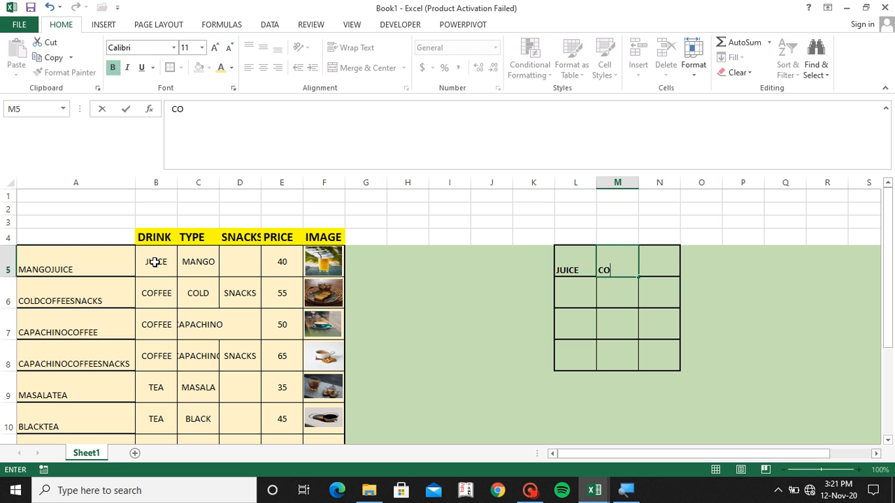
pyautogui.write('FFEE')
pyautogui.press('Tab')
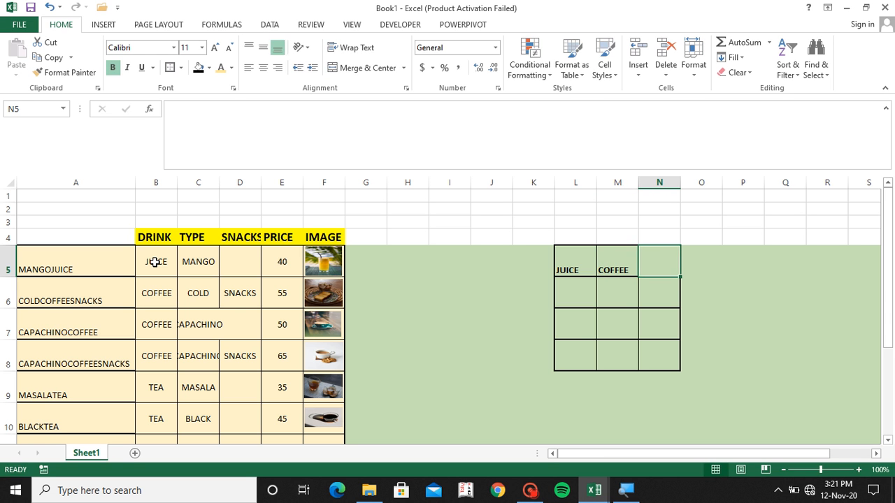
pyautogui.write('TEA')
pyautogui.press('Return')
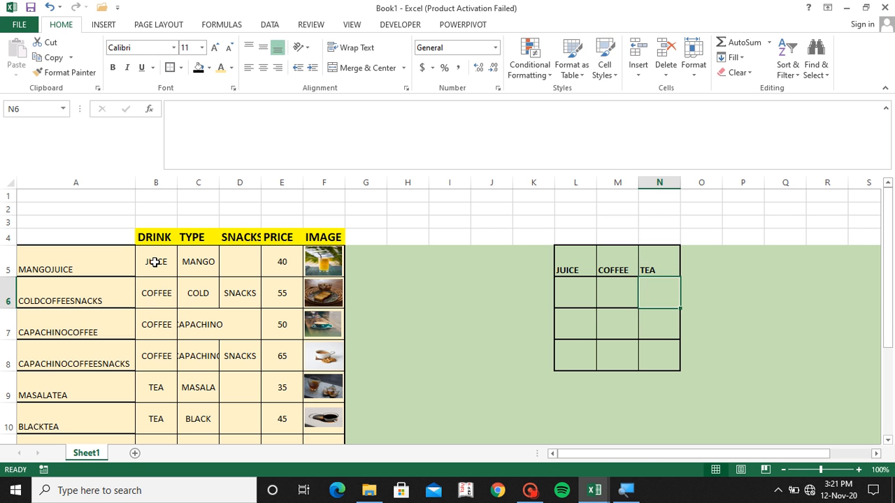
# Enter MANGO under the JUICE heading in cell L6 and COLD under COFFEE in cell M6
pyautogui.press('Left')
pyautogui.press('Left')
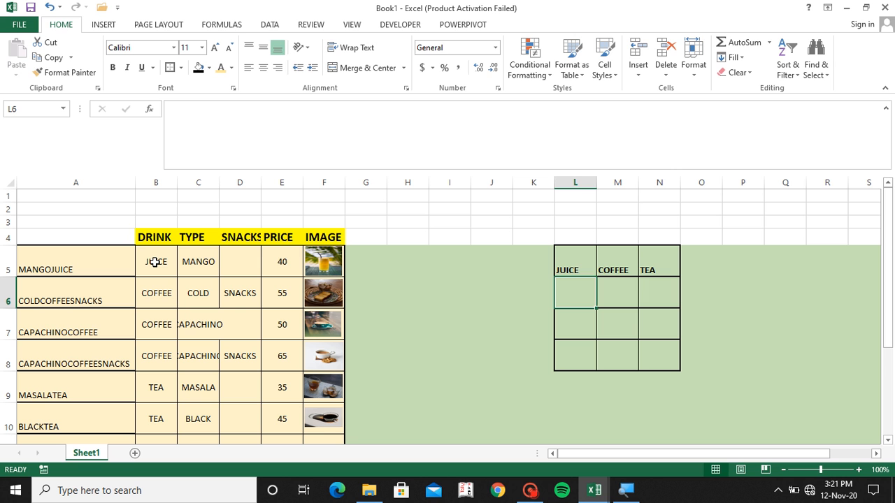
pyautogui.write('MANGO')
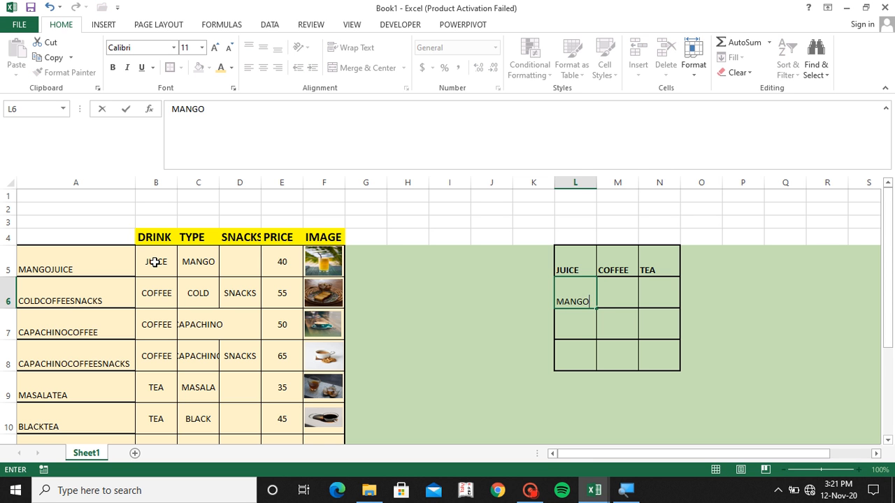
pyautogui.press('Tab')
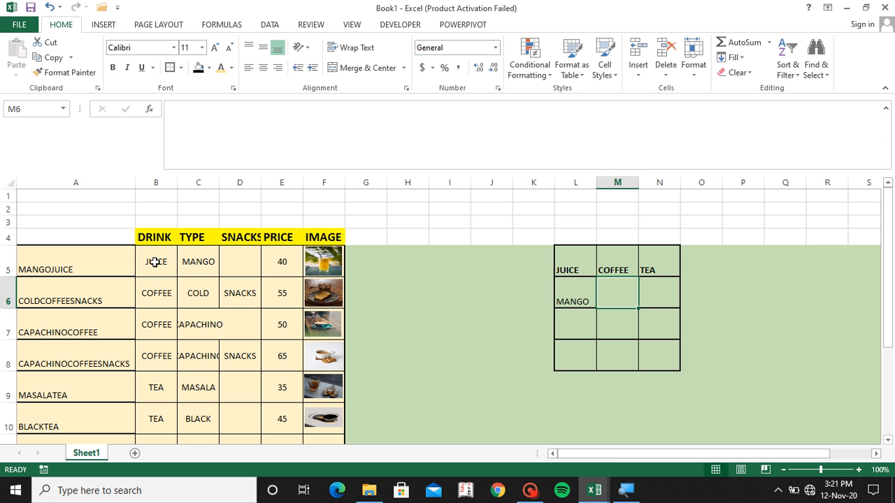
pyautogui.write('COLD')
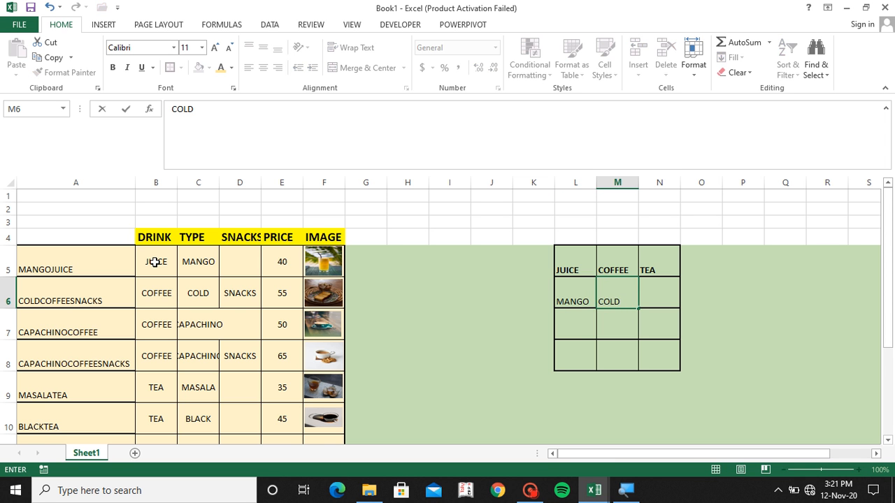
pyautogui.press('Tab')
# Autofit the TYPE column C to its contents and enter CAPACHINO in cell M7 of the drink-type grid
pyautogui.press('Down')
pyautogui.press('Left')
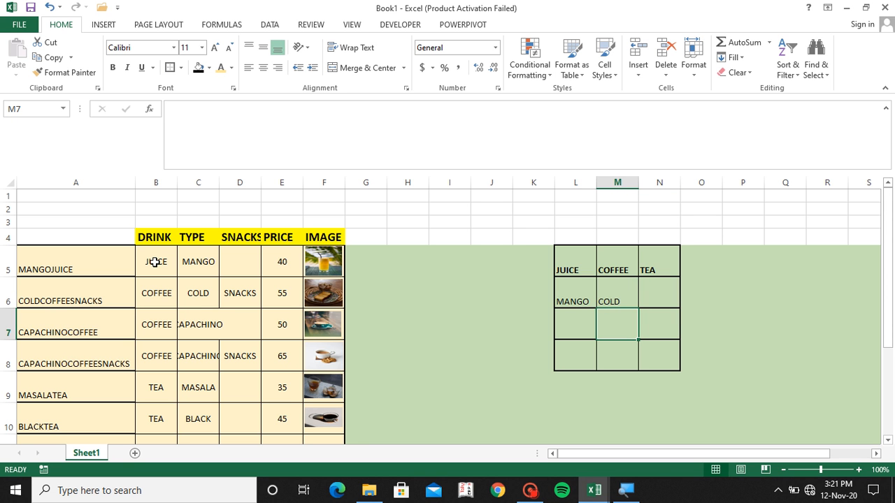
pyautogui.doubleClick(220, 183)
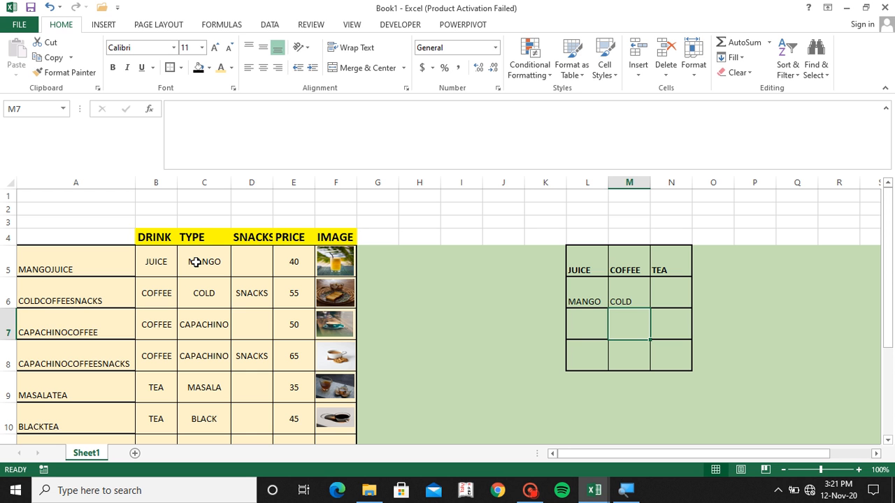
pyautogui.write('CAPA')
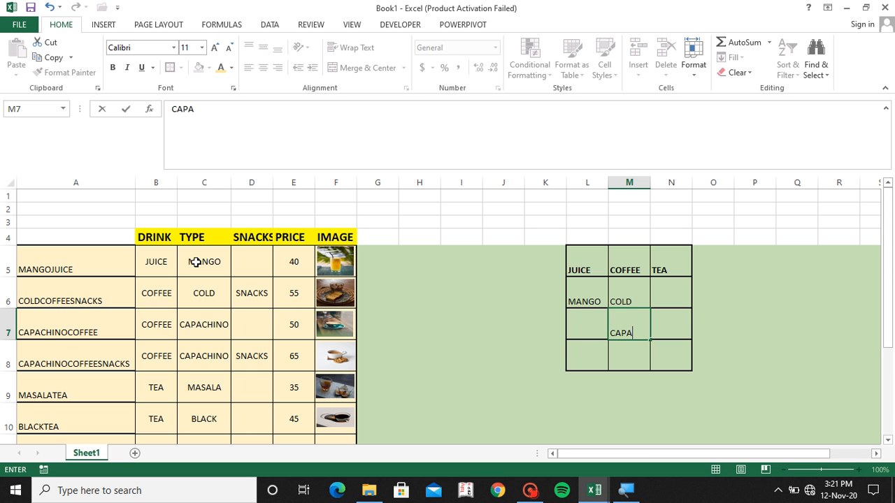
pyautogui.write('CHINO')
pyautogui.press('Tab')
pyautogui.press('Tab')
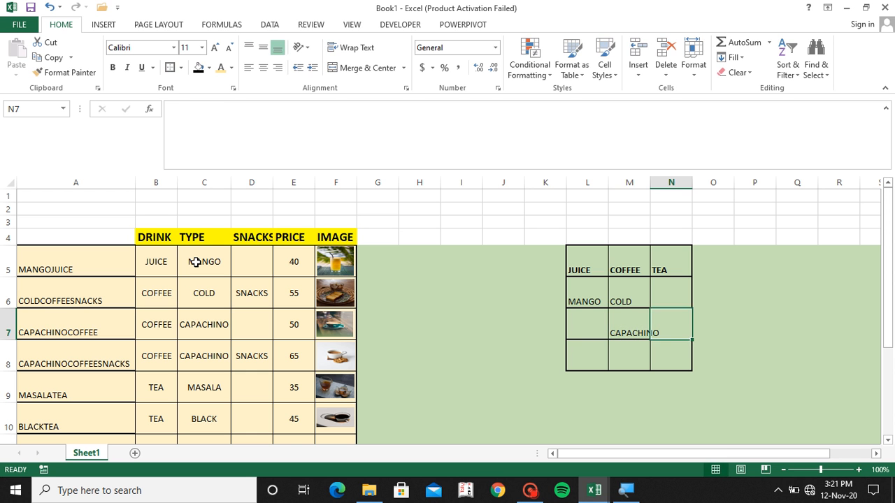
# Widen column M so the CAPACHINO entry fits within its cell
pyautogui.press('Up')
pyautogui.press('Up')
pyautogui.press('Left')
pyautogui.press('Down')
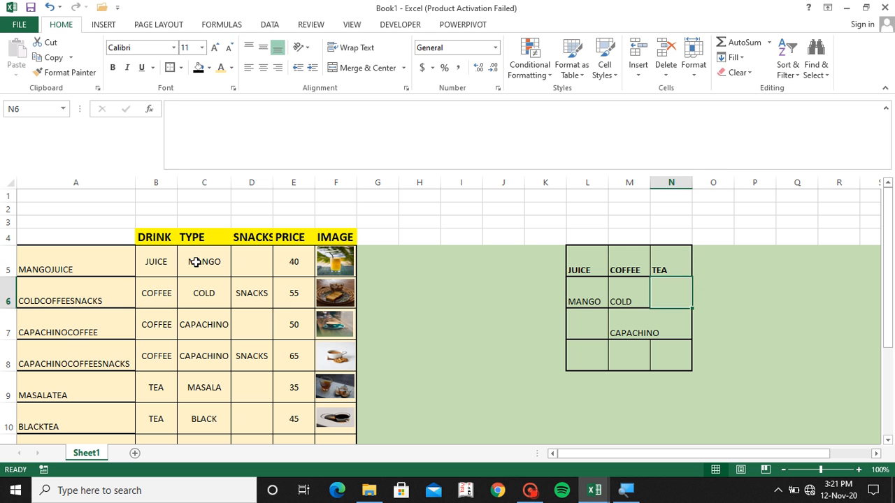
pyautogui.moveTo(651, 182); pyautogui.dragTo(662, 181)
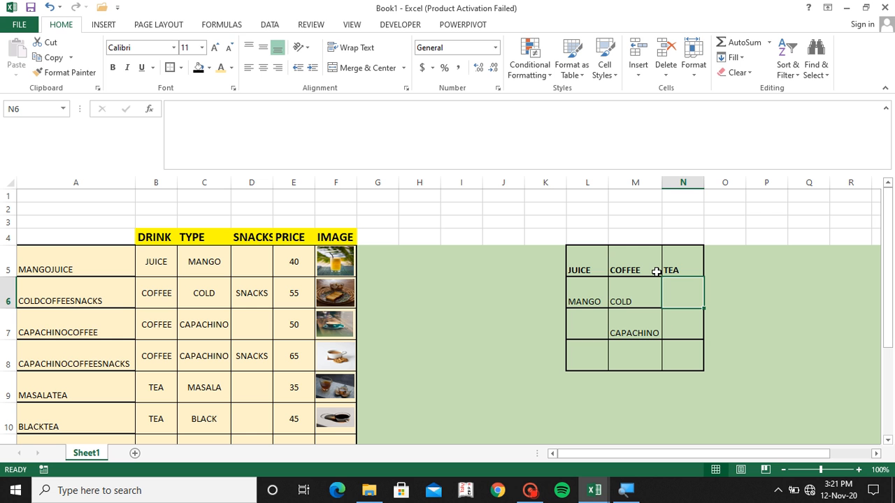
# Enter MASALA and BLACK under the TEA heading in cells N6 and N7
pyautogui.write('M')
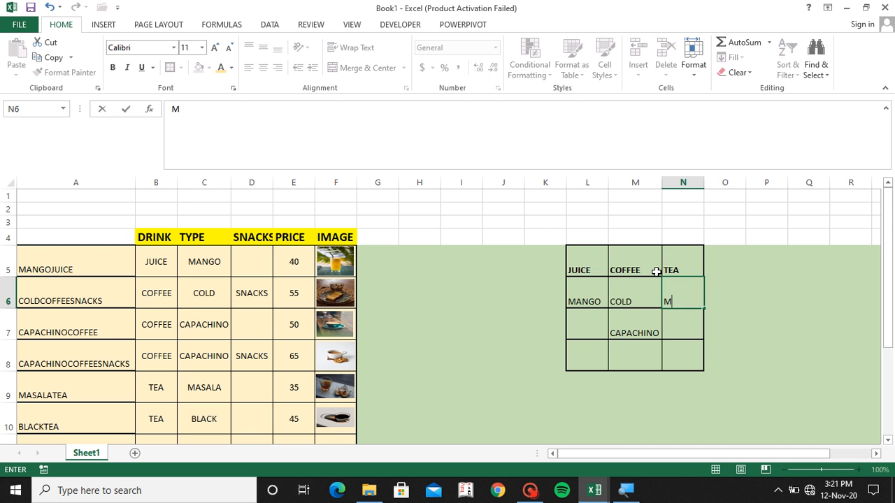
pyautogui.write('ASALA')
pyautogui.press('Return')
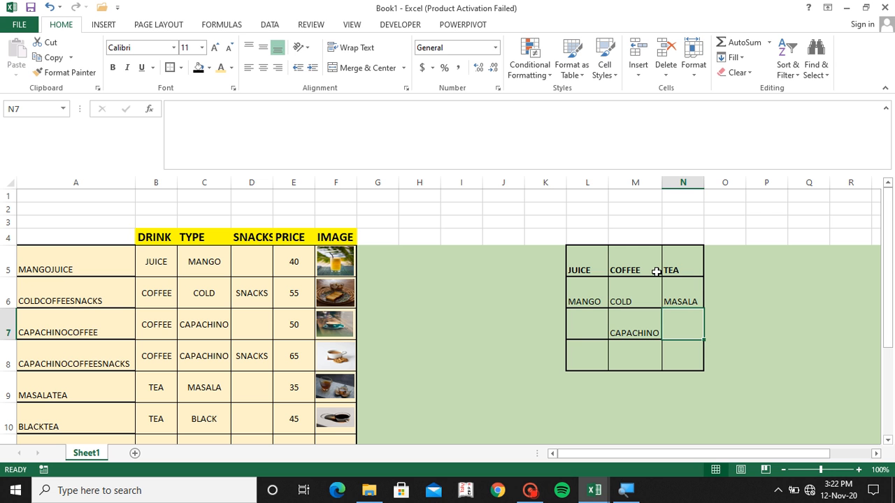
pyautogui.write('BLA')
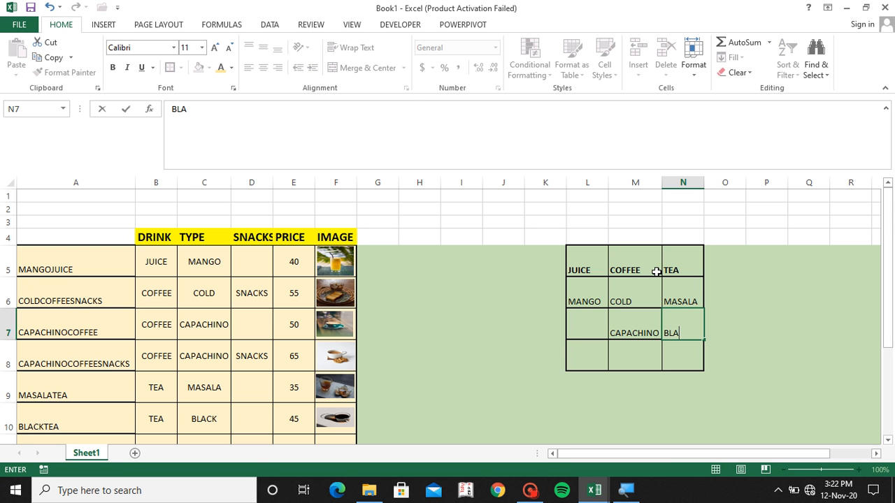
pyautogui.write('CK')
pyautogui.press('Return')
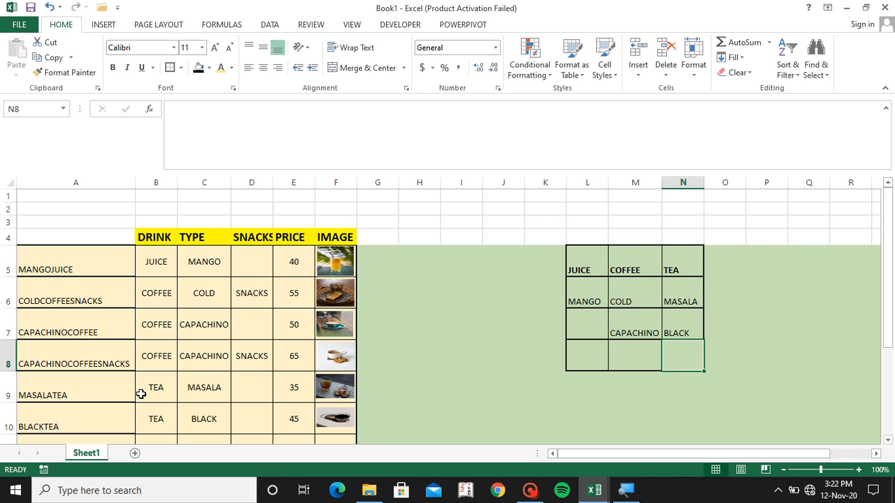
# Rename the Sheet1 worksheet as ITEM DETAIL
pyautogui.doubleClick(86, 453)
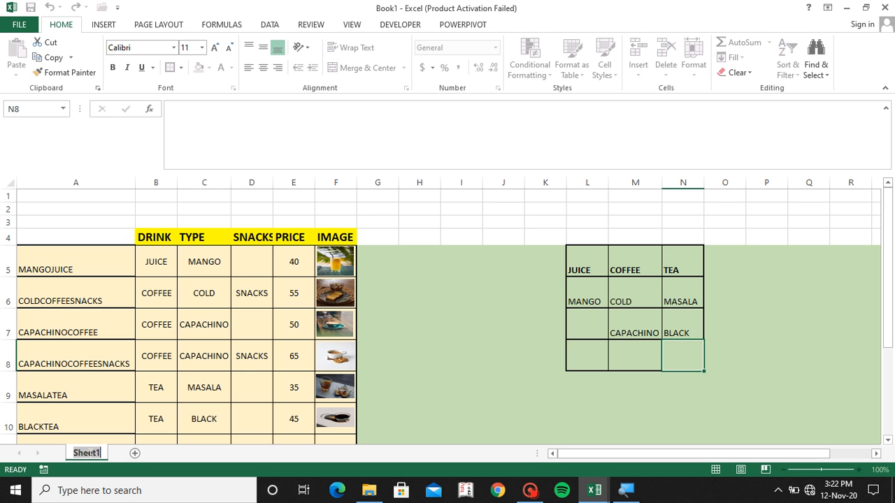
pyautogui.press('BackSpace')
pyautogui.write('ITEM DE')
pyautogui.press('BackSpace')
pyautogui.write('DE')
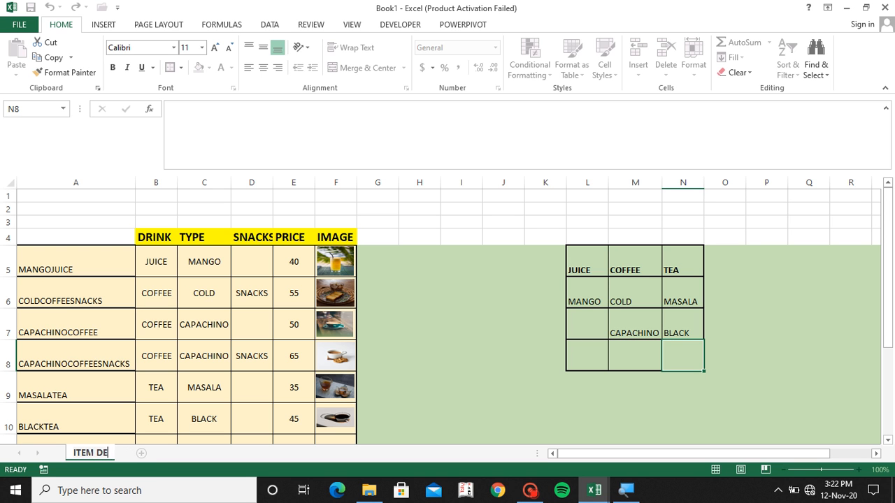
pyautogui.write('TAIL')
pyautogui.press('Return')
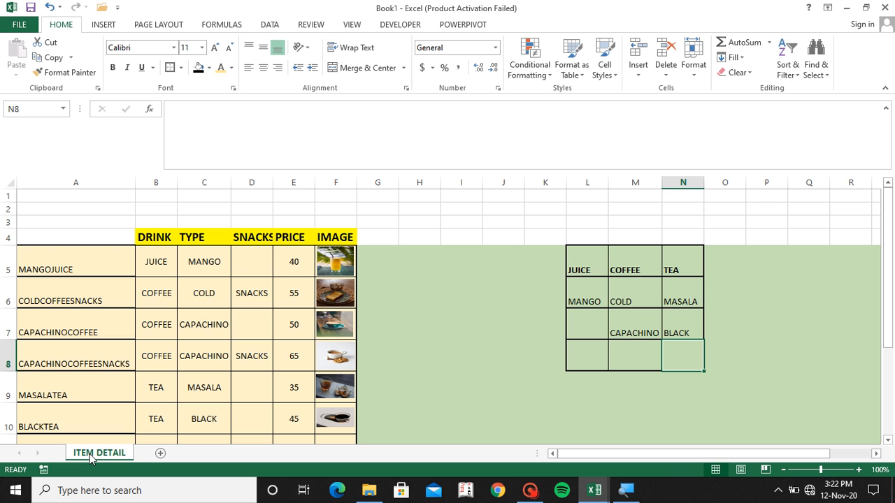
# Add a new worksheet and name it DISPLAY SHEET
pyautogui.click(161, 455)
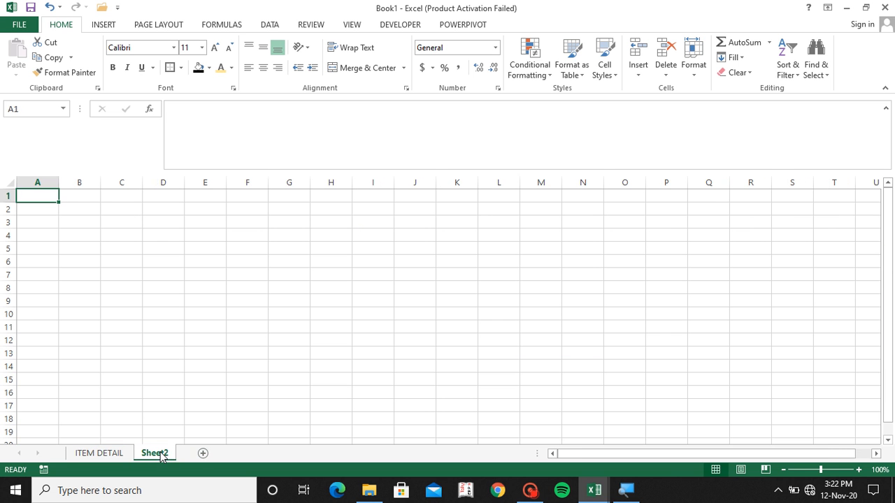
pyautogui.doubleClick(159, 453)
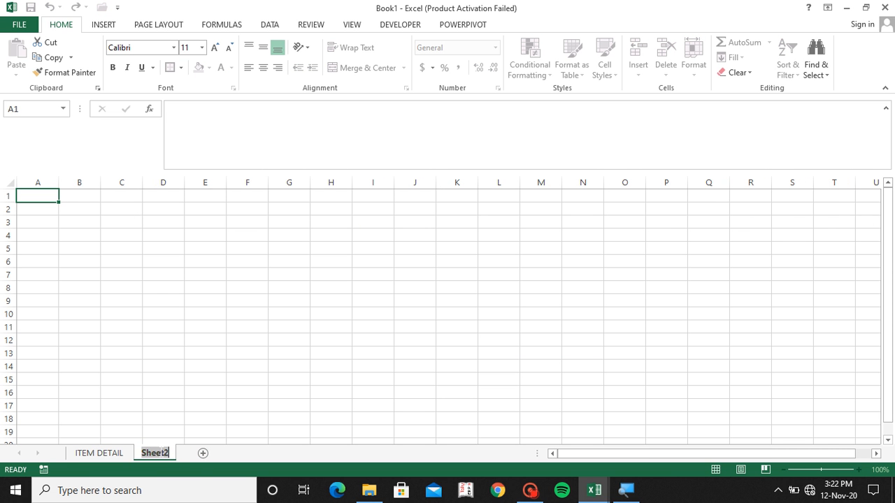
pyautogui.write('DISP')
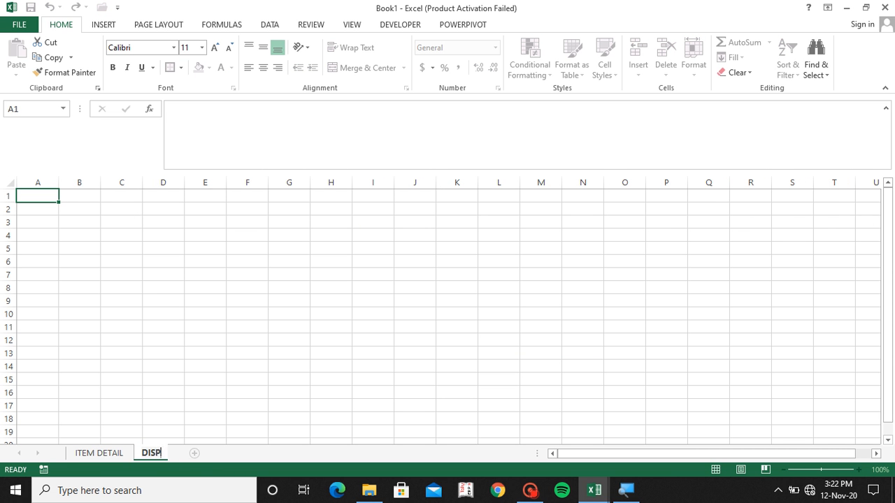
pyautogui.write('LAY SHEET')
pyautogui.press('Return')
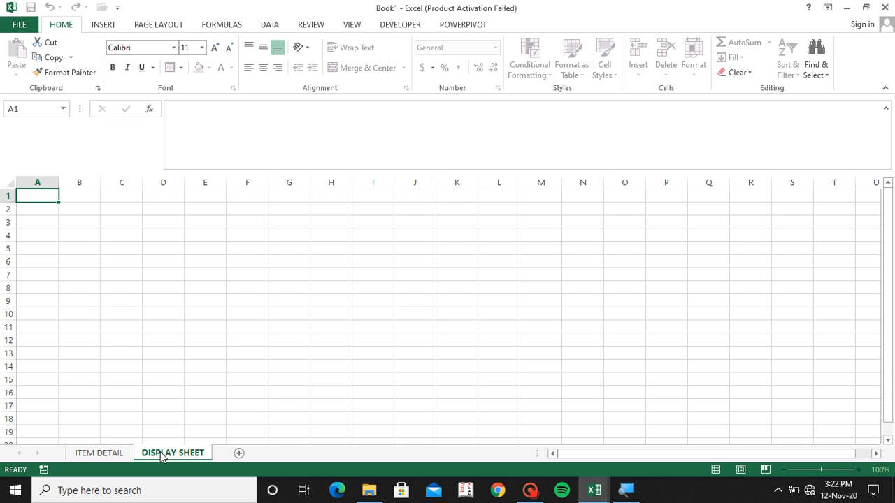
pyautogui.click(99, 453)
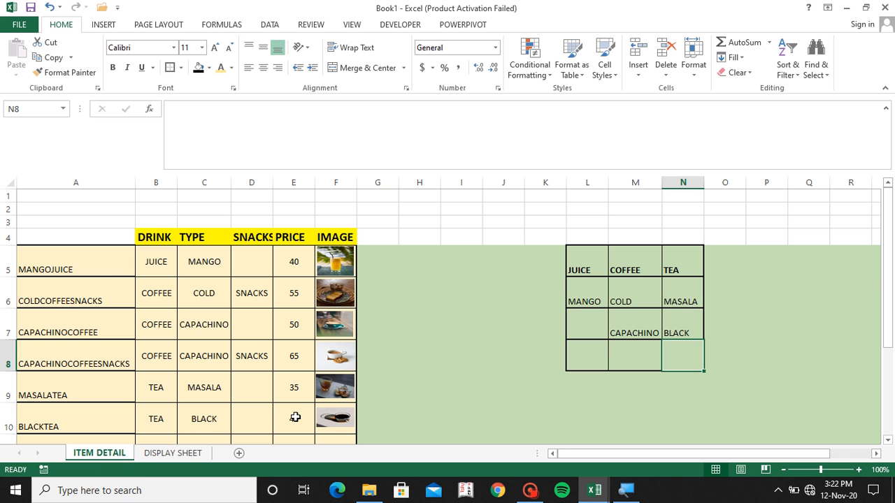
pyautogui.click(159, 455)
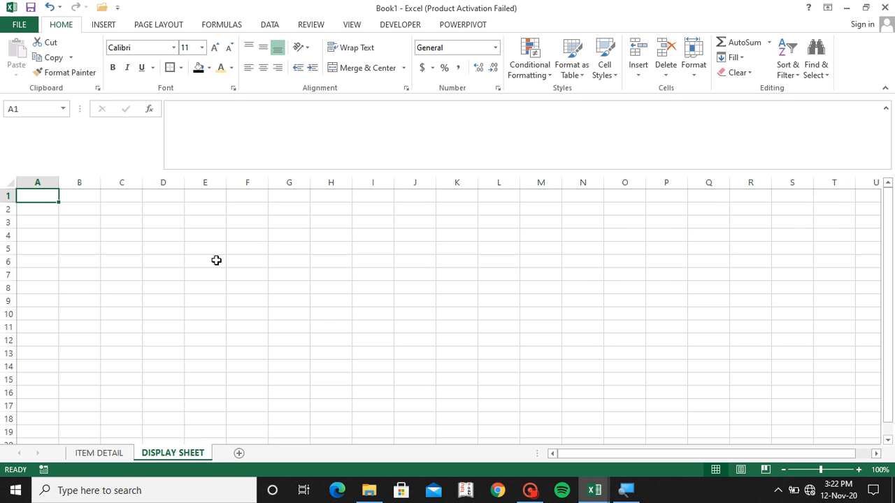
# Enter the headings DRINK, TYPE, SNACKS and PRICE in cells A1 to D1 of the DISPLAY SHEET
pyautogui.click(35, 210)
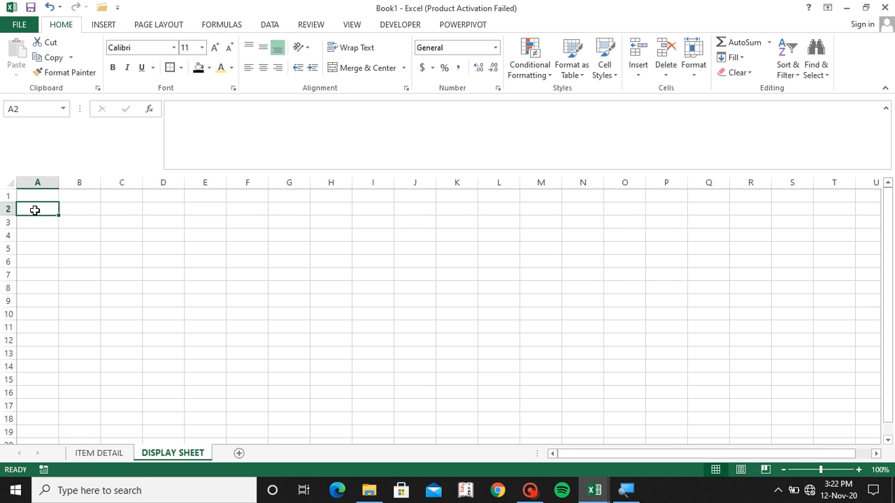
pyautogui.click(38, 195)
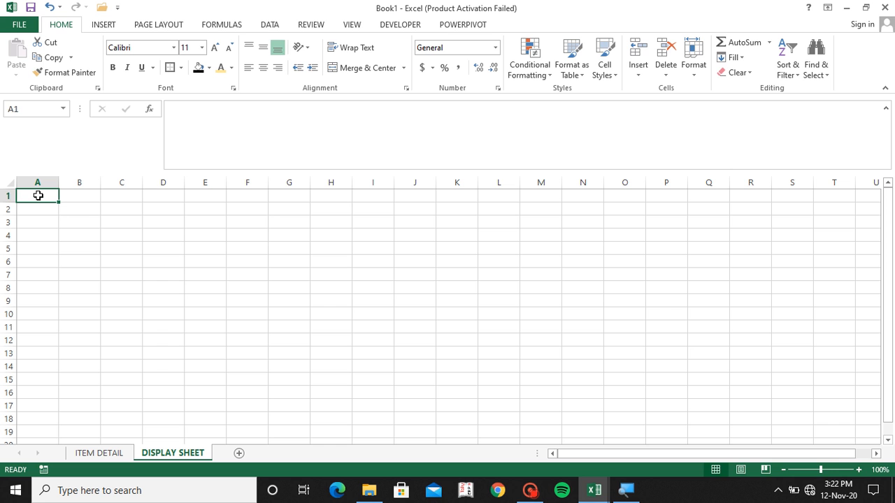
pyautogui.write('DRINI')
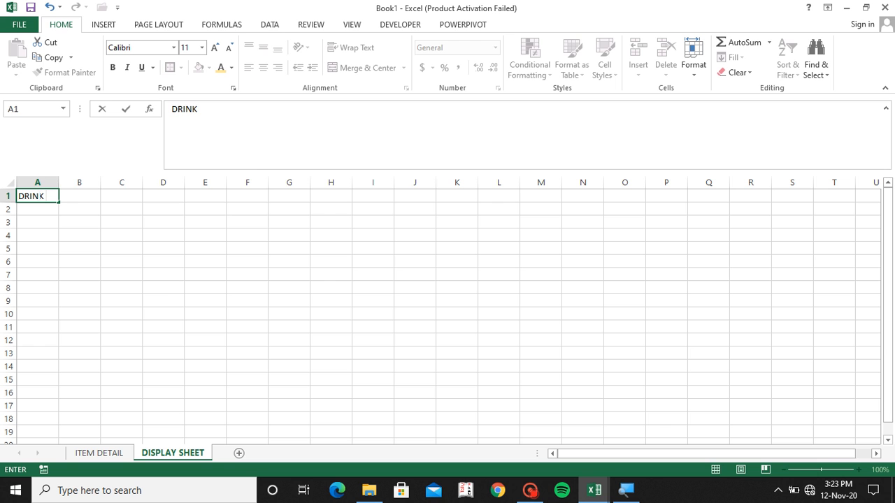
pyautogui.press('Tab')
pyautogui.write('TYPE')
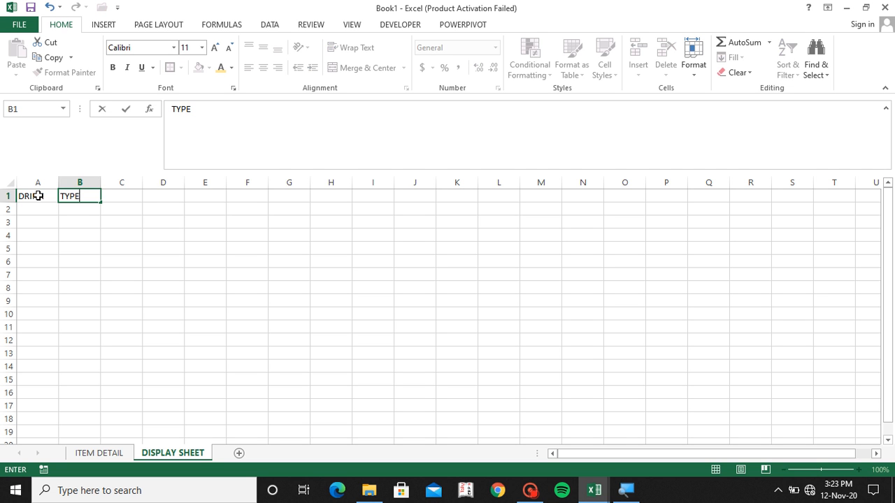
pyautogui.press('Tab')
pyautogui.write('SB')
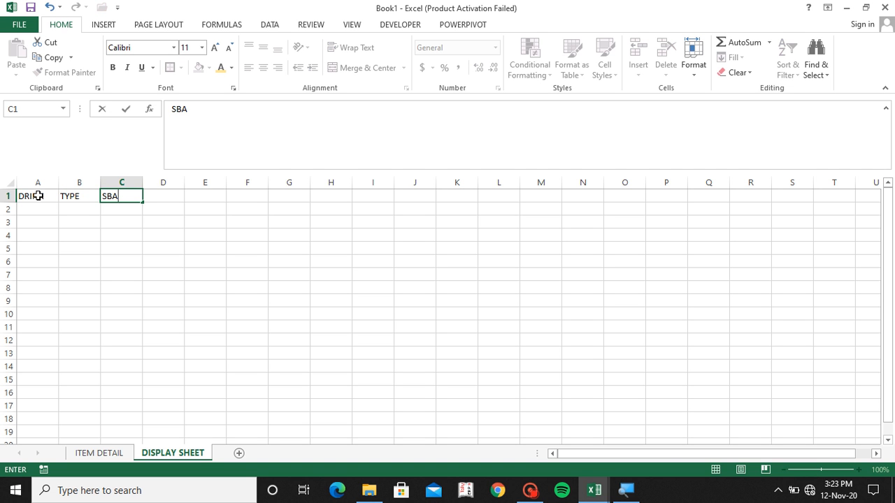
pyautogui.press('BackSpace')
pyautogui.press('BackSpace')
pyautogui.write('NACKS')
pyautogui.press('Tab')
pyautogui.write('PRI')
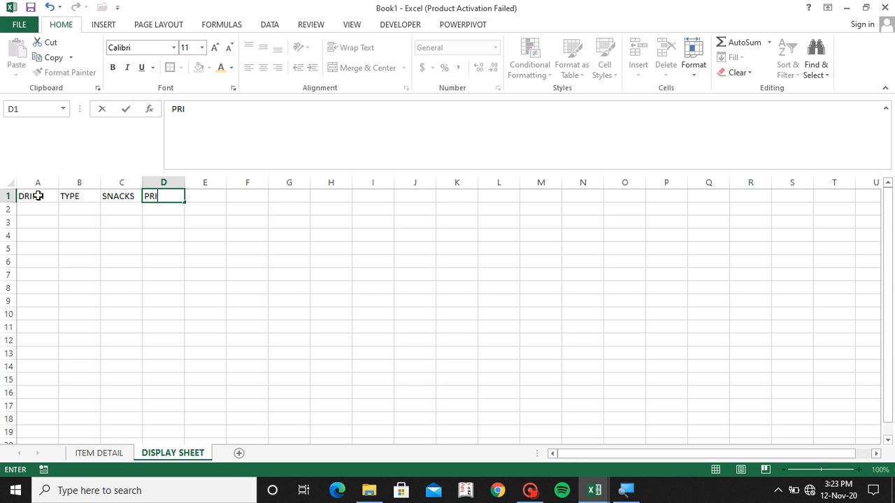
pyautogui.write('CE')
pyautogui.press('Tab')
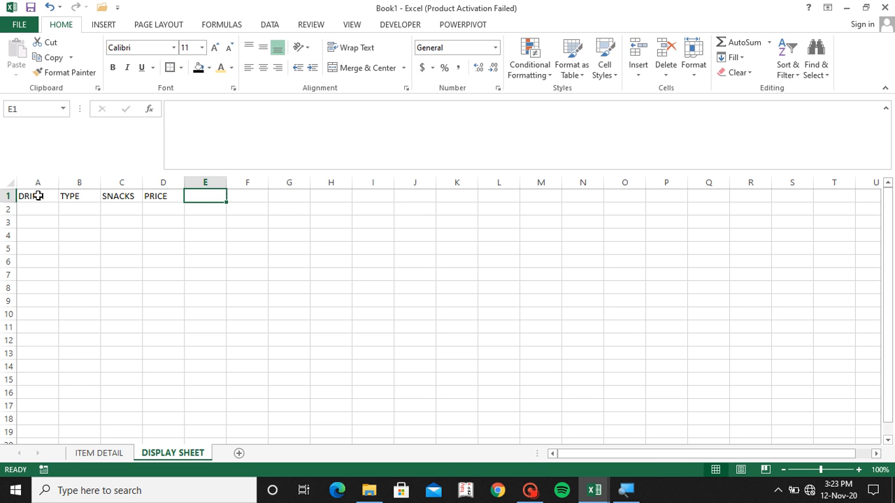
# Make the headings in cells A1:D1 bold
pyautogui.press('Left')
pyautogui.press('Left')
pyautogui.press('Left')
pyautogui.press('Left')
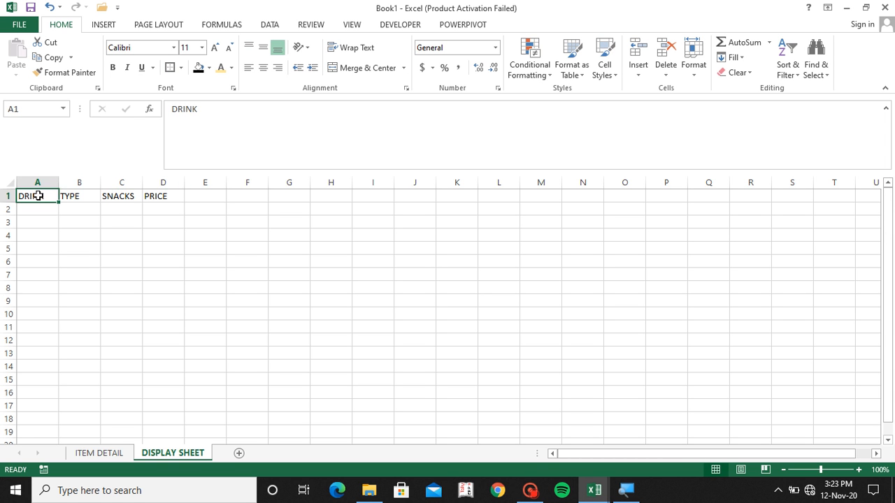
pyautogui.hotkey('shift', 'Right')
pyautogui.hotkey('shift', 'Right')
pyautogui.hotkey('shift', 'Right')
pyautogui.hotkey('ctrl', 'b')
# Set up a List data validation rule for cell A2 of the DISPLAY SHEET, under the DRINK heading
pyautogui.press('Down')
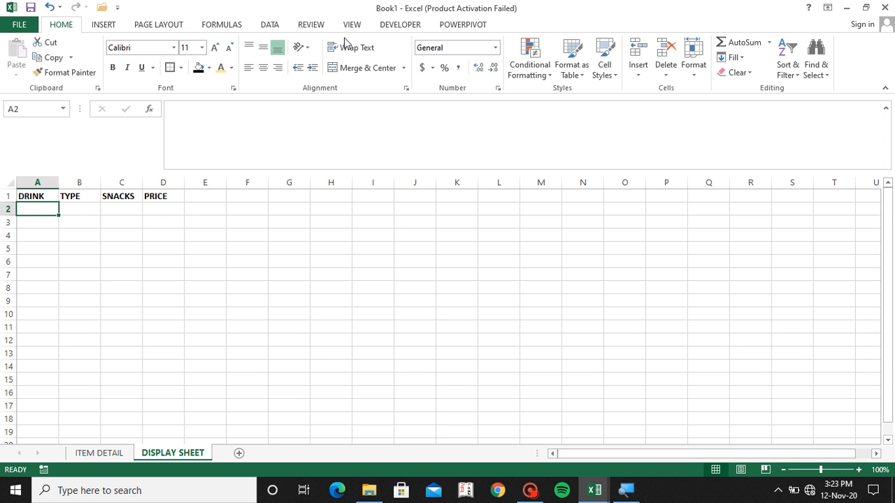
pyautogui.click(274, 27)
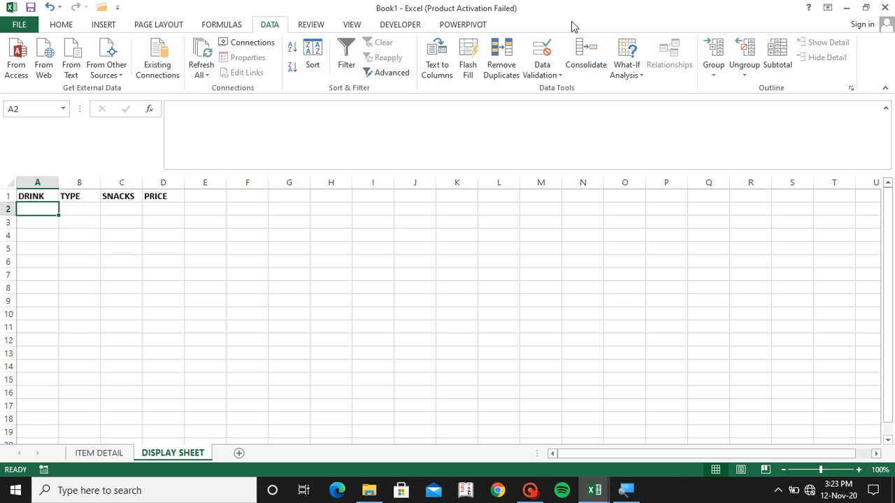
pyautogui.click(550, 73)
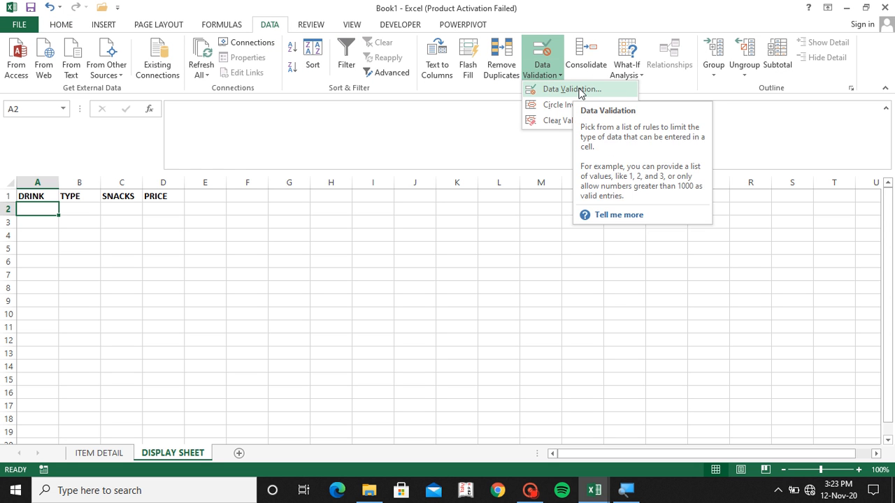
pyautogui.click(578, 90)
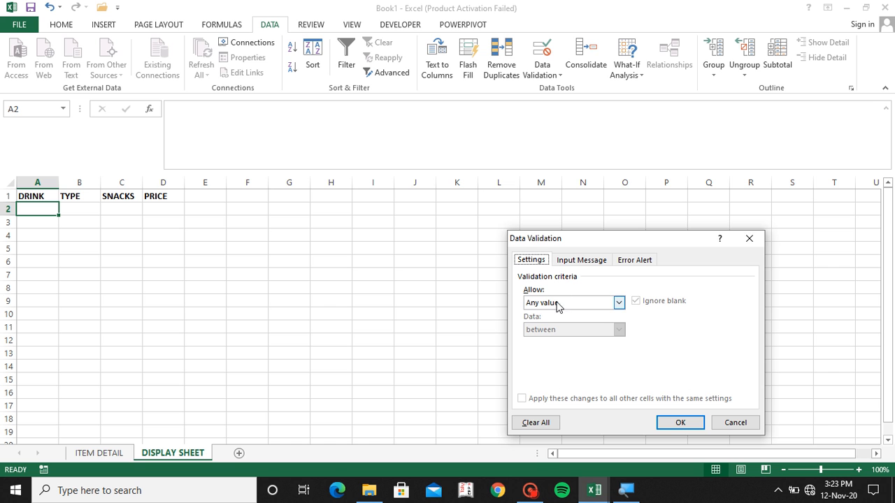
pyautogui.click(543, 304)
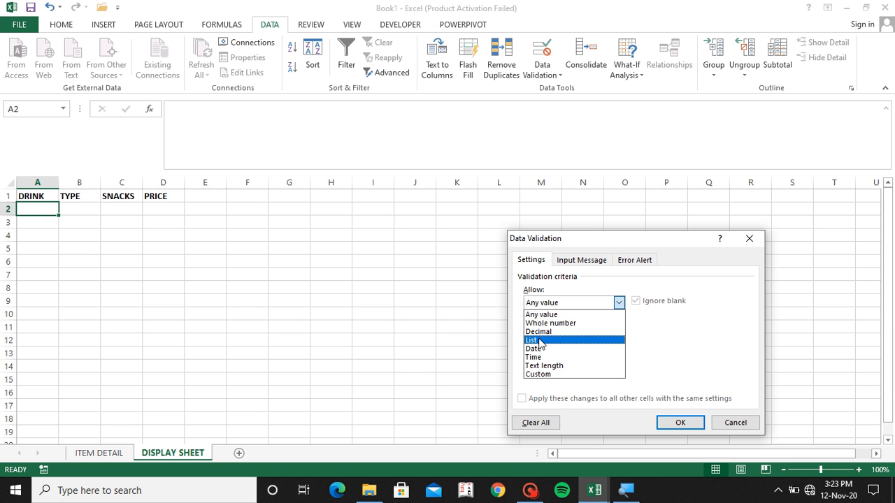
pyautogui.click(541, 341)
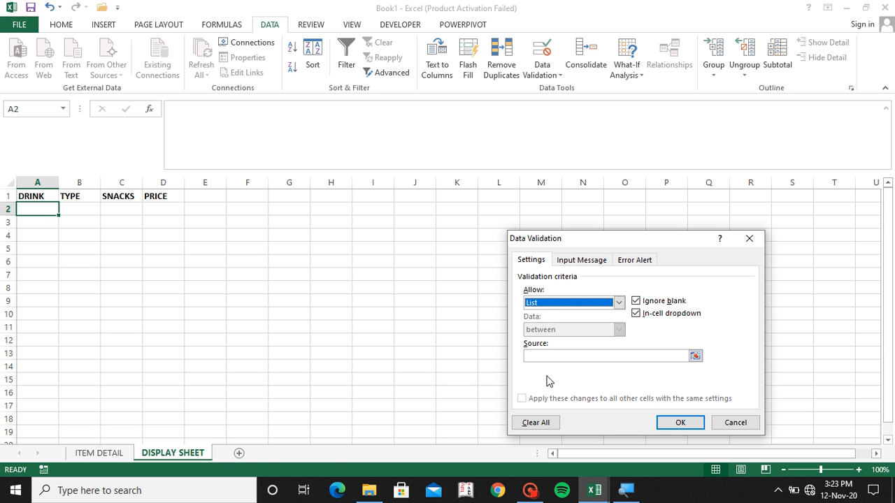
# Set the validation list source to 'ITEM DETAIL'!$L$5:$N$5, apply it, and choose JUICE in cell A2
pyautogui.click(560, 356)
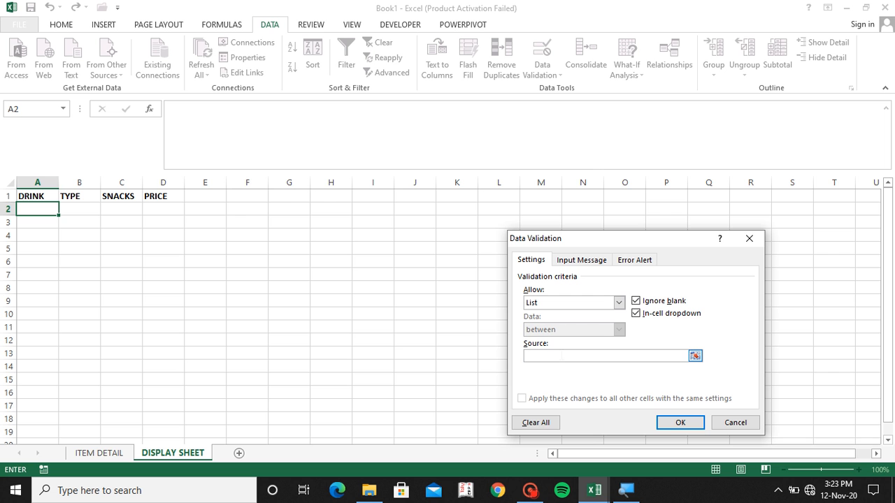
pyautogui.click(97, 455)
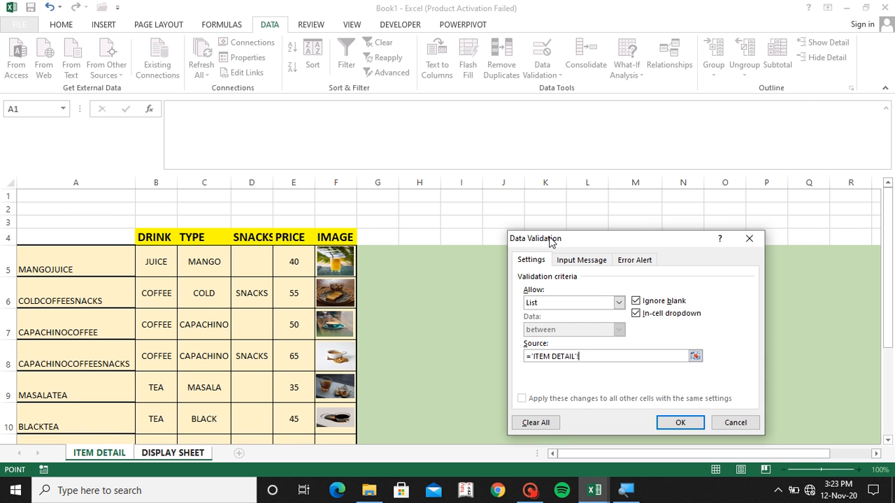
pyautogui.moveTo(550, 241); pyautogui.dragTo(581, 49)
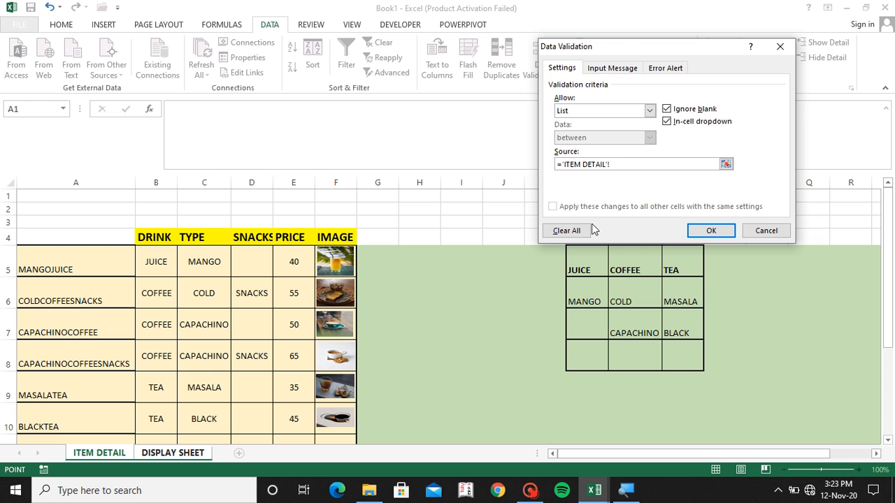
pyautogui.moveTo(579, 262); pyautogui.dragTo(662, 260)
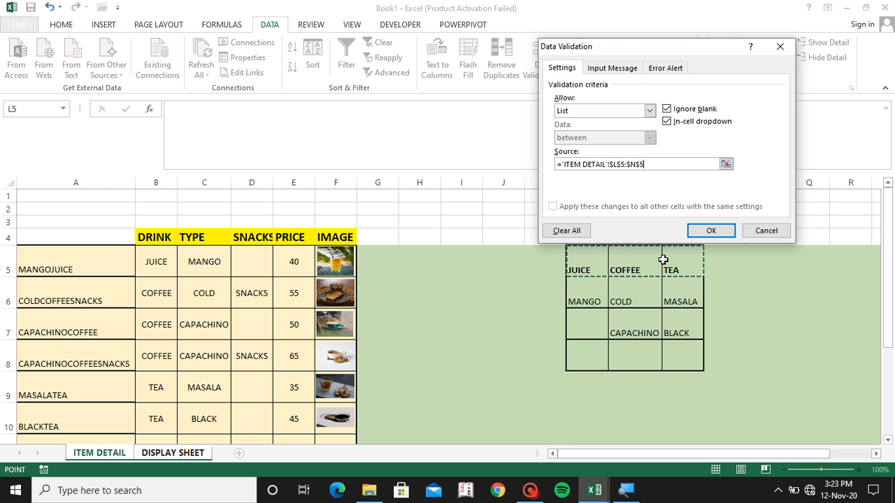
pyautogui.click(709, 231)
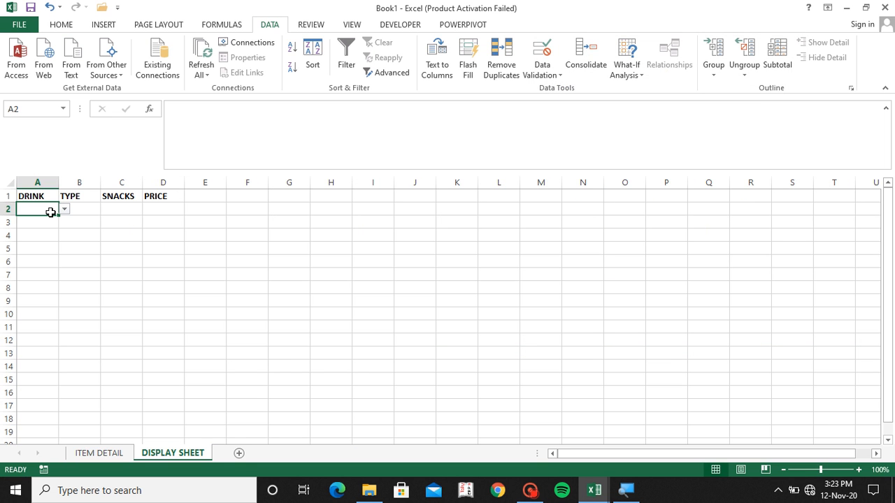
pyautogui.click(64, 209)
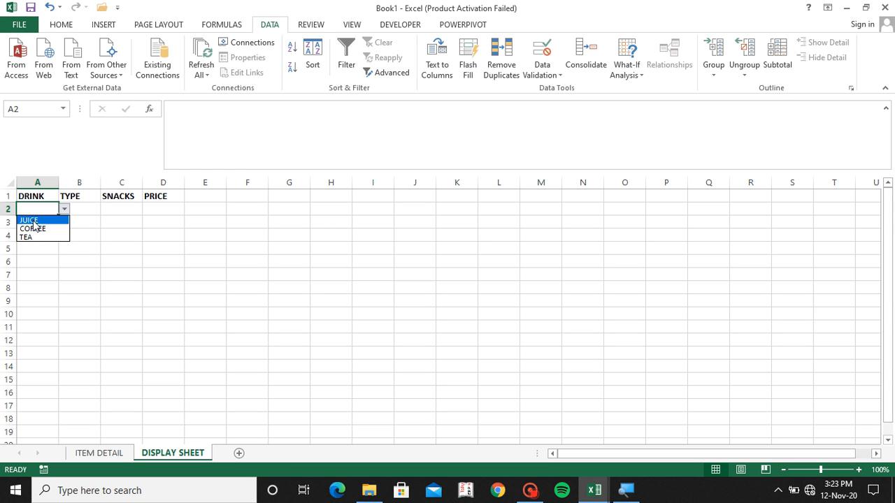
pyautogui.click(33, 221)
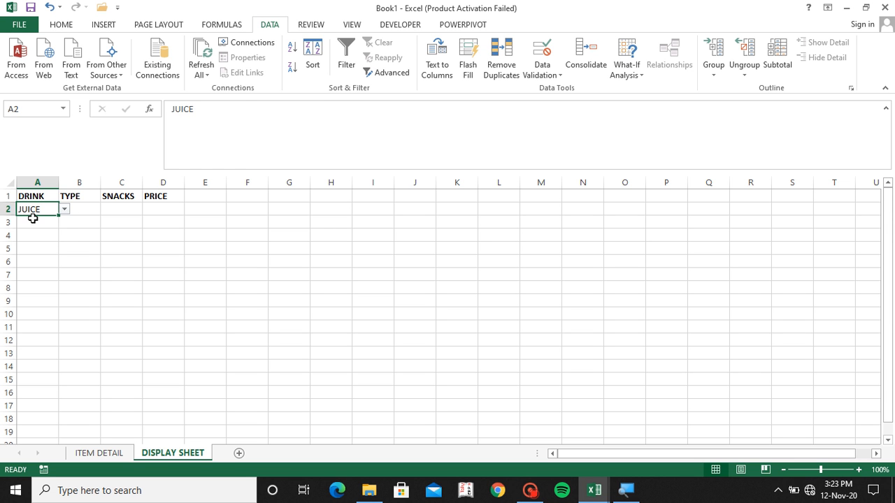
# On the ITEM DETAIL sheet, define a workbook name JUICE that refers to the cells below its heading, $L$6:$L$8
pyautogui.click(99, 453)
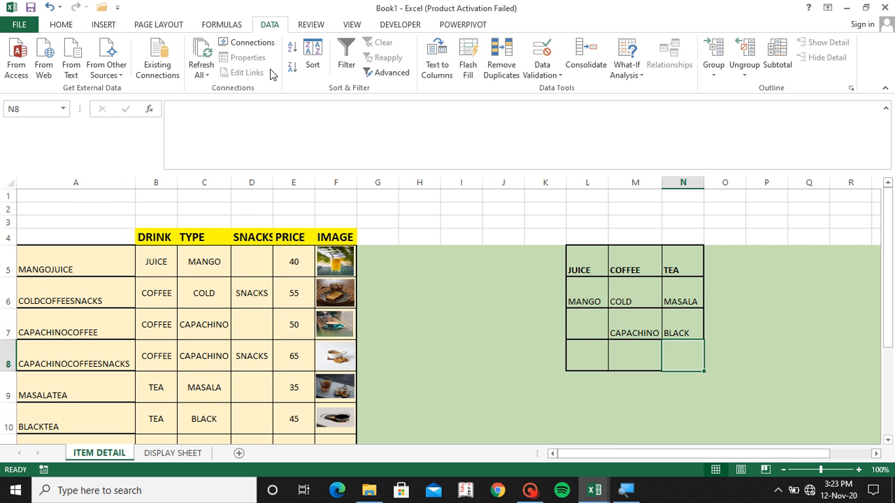
pyautogui.click(221, 26)
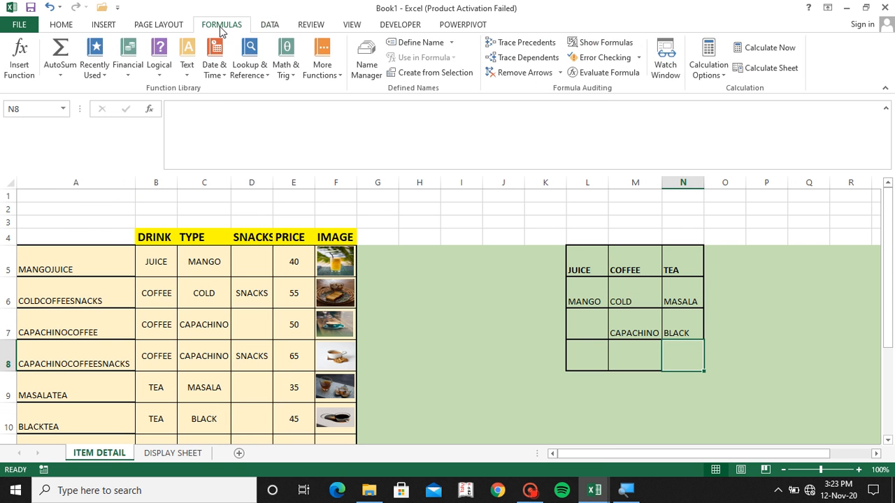
pyautogui.click(370, 64)
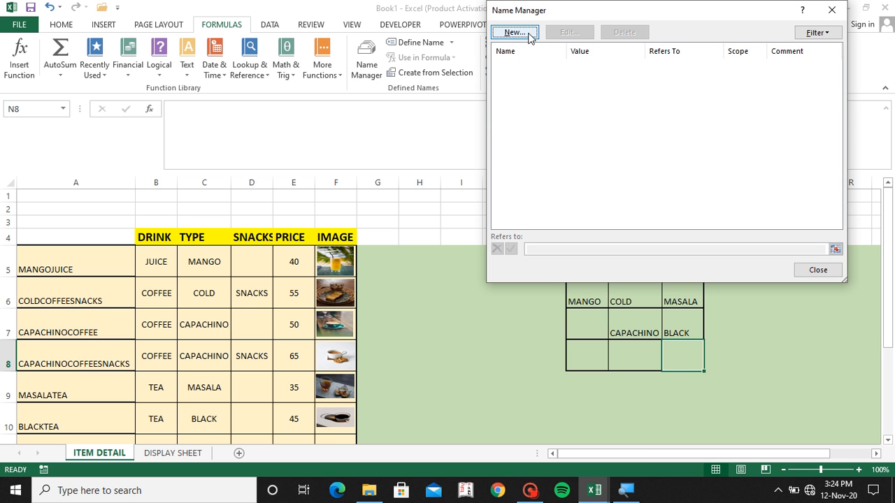
pyautogui.click(838, 14)
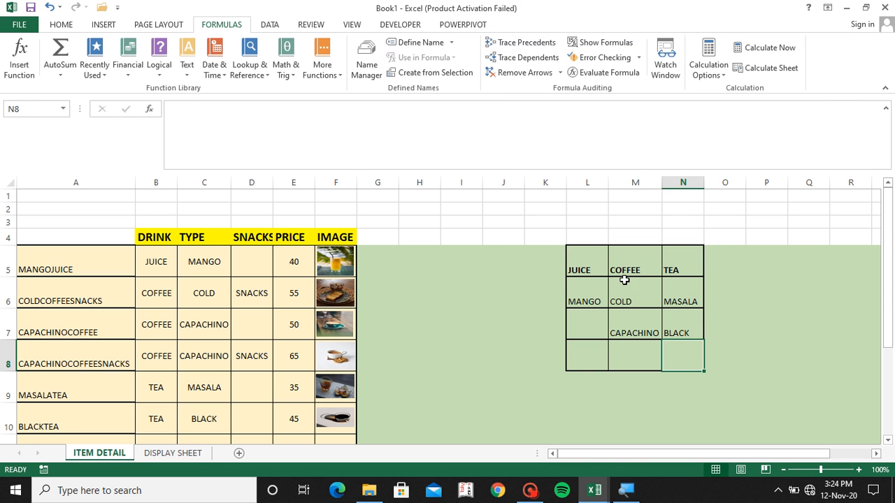
pyautogui.click(585, 260)
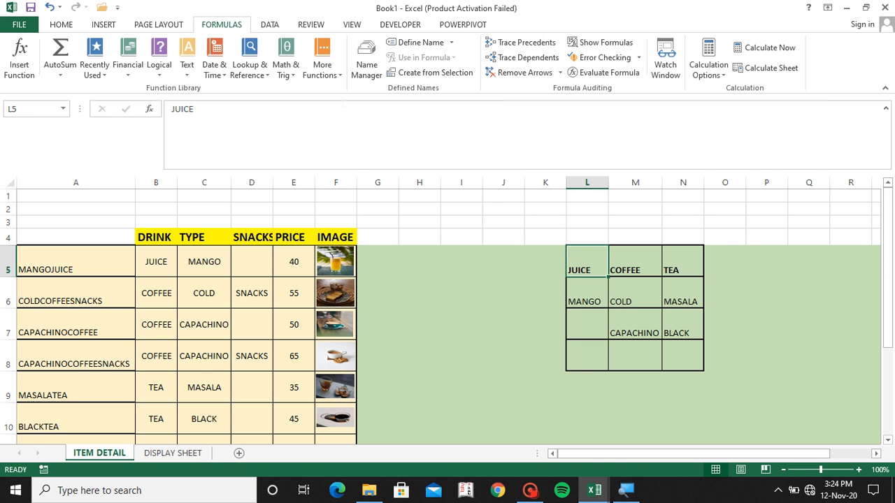
pyautogui.click(367, 61)
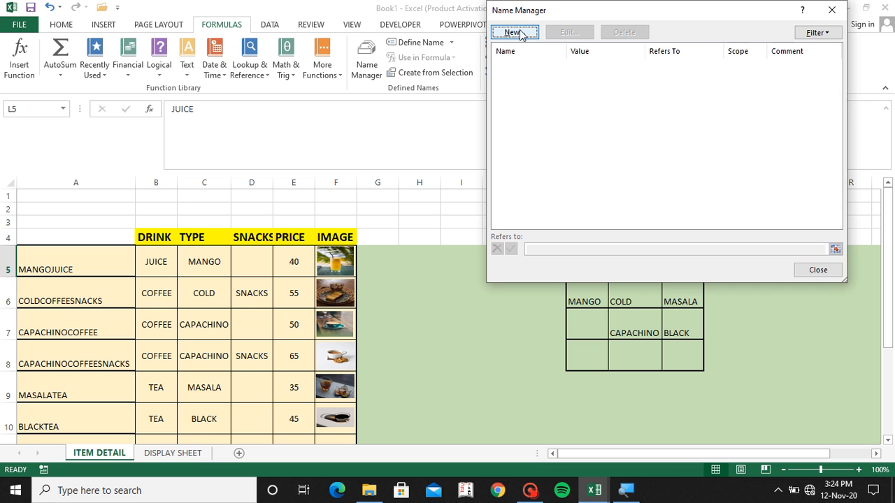
pyautogui.click(515, 33)
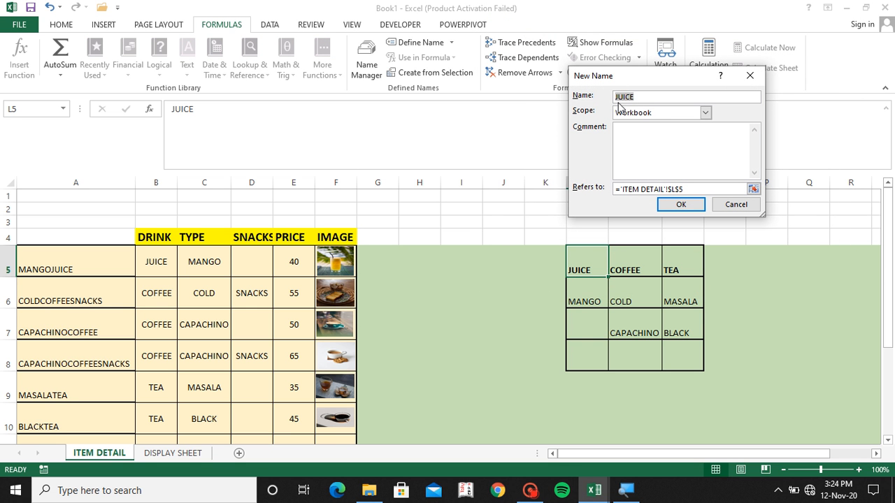
pyautogui.click(713, 188)
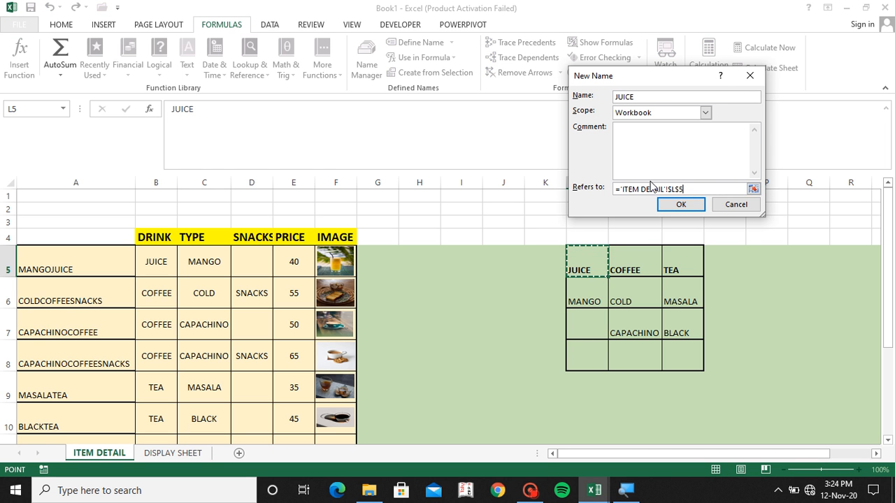
pyautogui.press('BackSpace')
pyautogui.press('BackSpace')
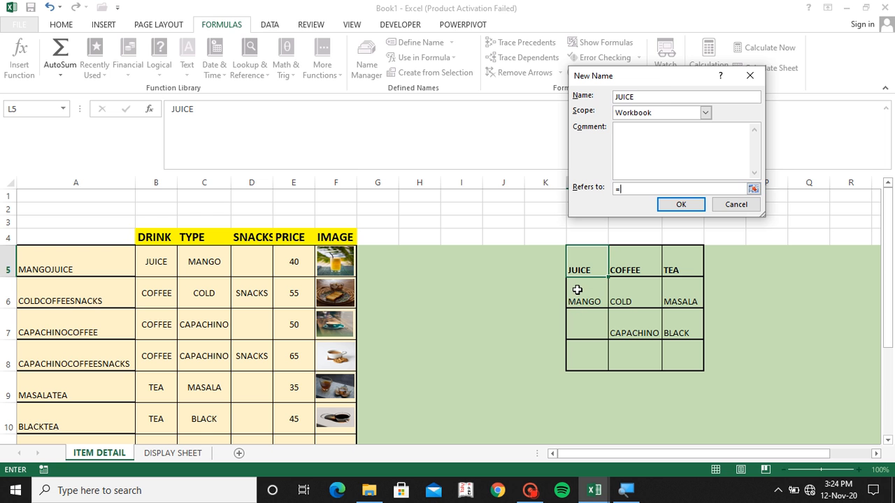
pyautogui.moveTo(577, 290); pyautogui.dragTo(579, 346)
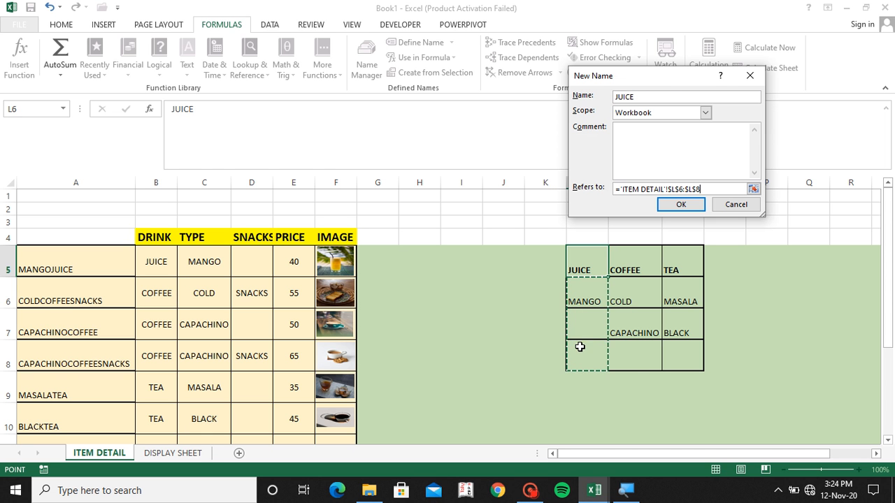
pyautogui.click(678, 205)
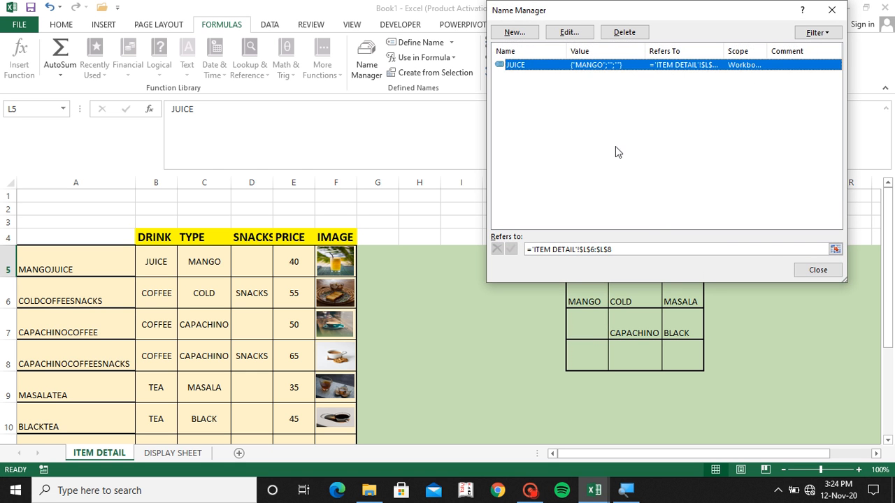
pyautogui.click(818, 270)
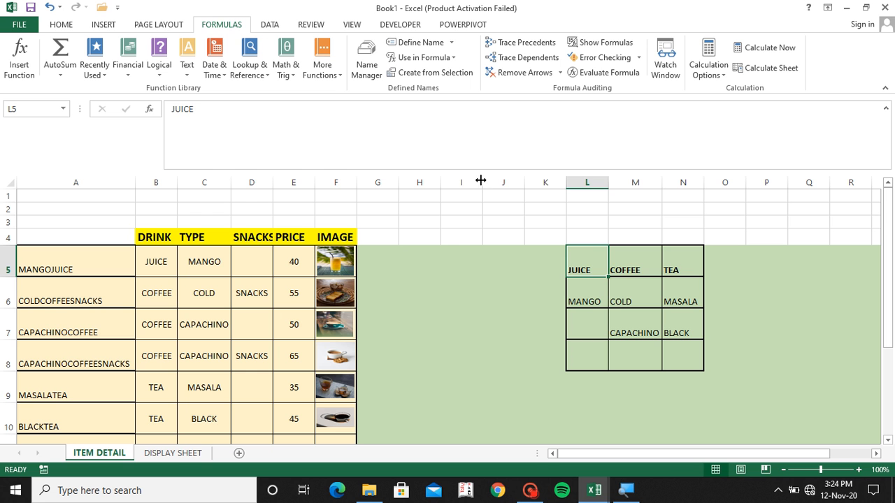
# Define a workbook name COFFEE that refers to the cells below its heading, 'ITEM DETAIL'!$M$6:$M$8
pyautogui.click(623, 269)
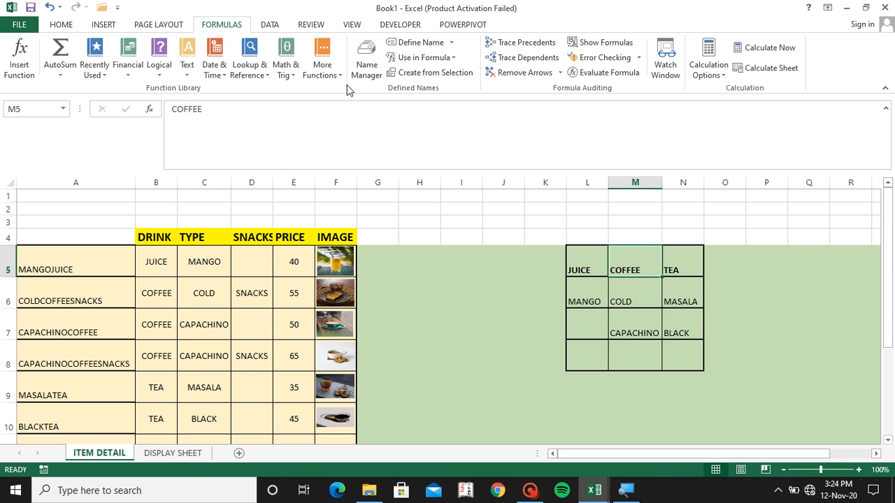
pyautogui.click(357, 57)
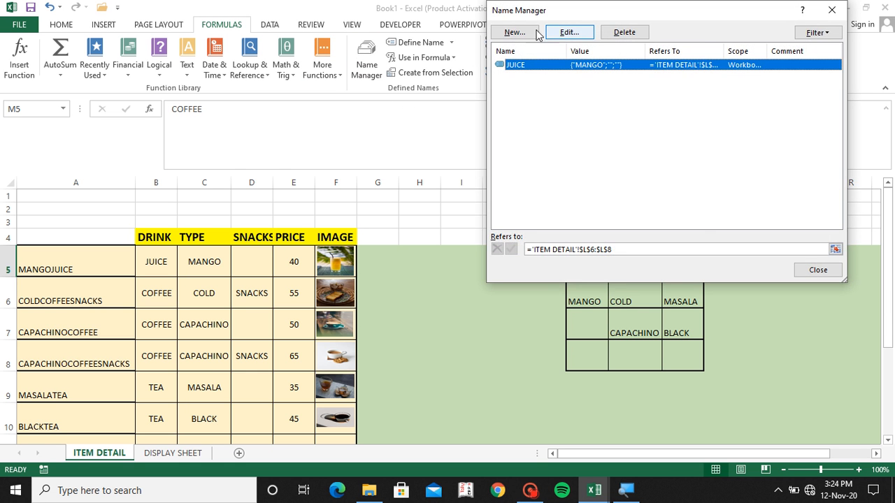
pyautogui.click(515, 33)
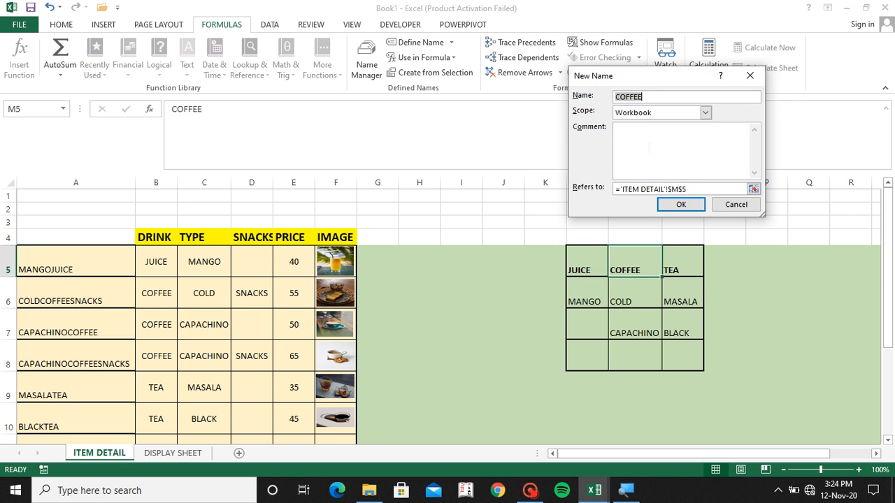
pyautogui.click(713, 189)
pyautogui.press('BackSpace')
pyautogui.press('BackSpace')
pyautogui.press('BackSpace')
pyautogui.press('BackSpace')
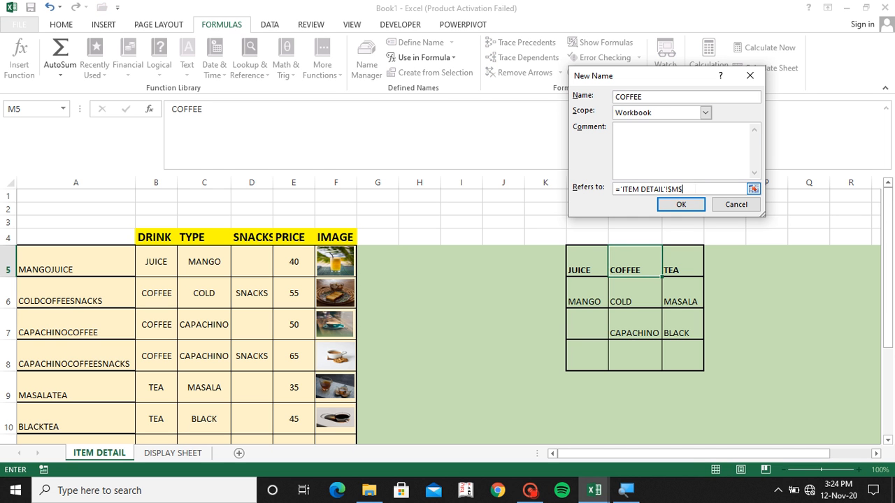
pyautogui.press('BackSpace')
pyautogui.press('BackSpace')
pyautogui.press('BackSpace')
pyautogui.press('BackSpace')
pyautogui.press('BackSpace')
pyautogui.press('BackSpace')
pyautogui.press('BackSpace')
pyautogui.click(636, 298)
pyautogui.moveTo(636, 299); pyautogui.dragTo(619, 345)
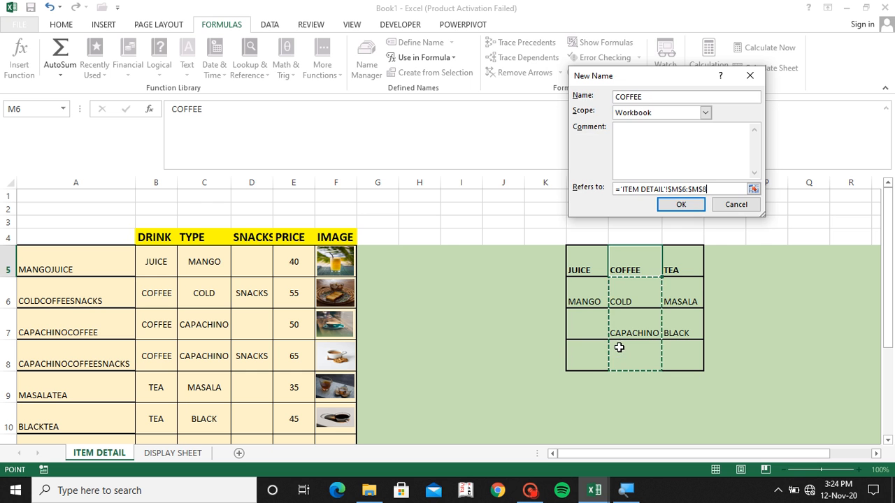
pyautogui.click(681, 204)
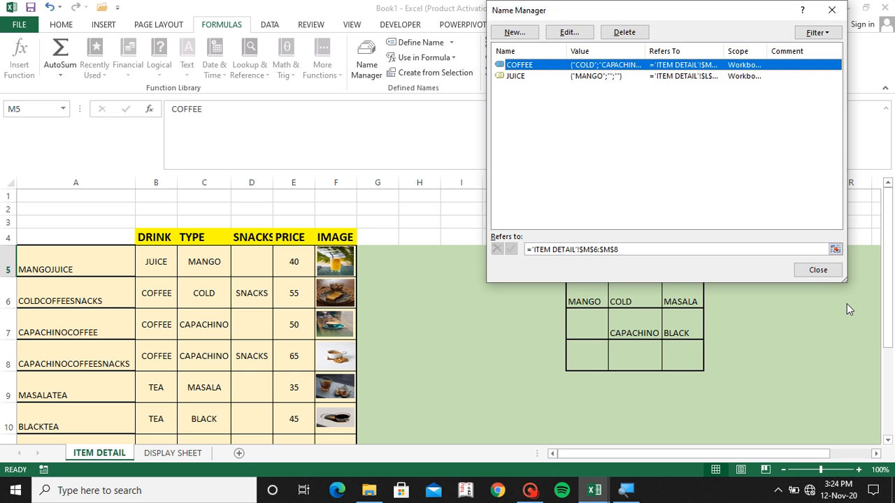
pyautogui.click(818, 271)
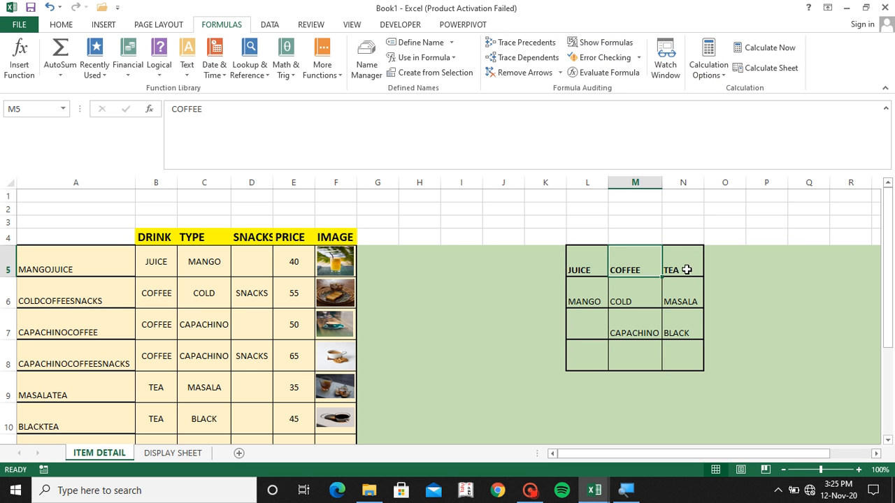
# Define a workbook name TEA that refers to the cells below its heading, 'ITEM DETAIL'!$N$6:$N$8
pyautogui.click(681, 269)
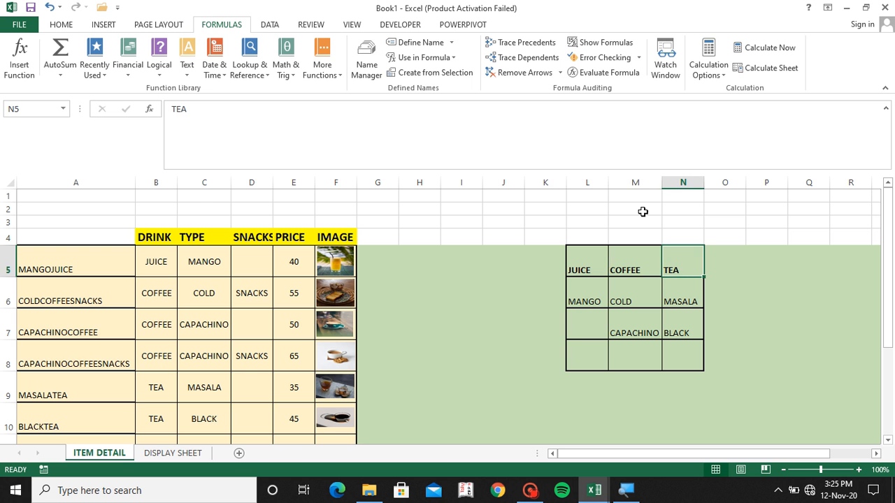
pyautogui.click(367, 61)
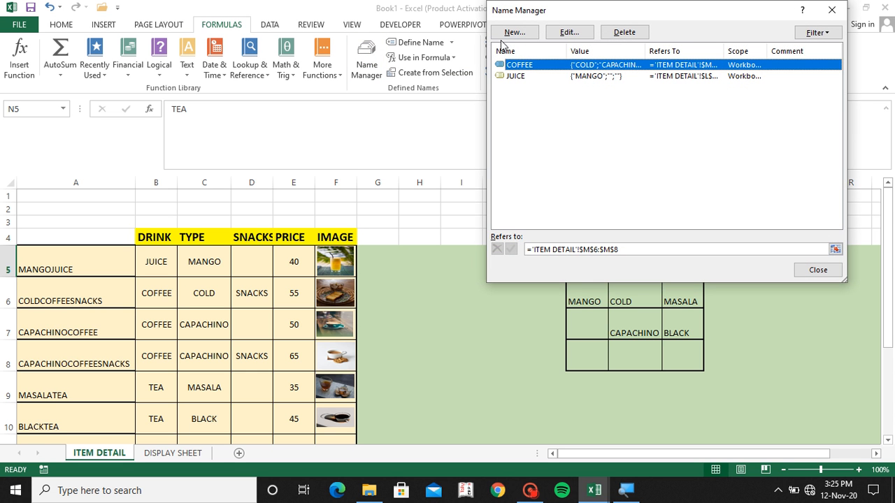
pyautogui.click(509, 33)
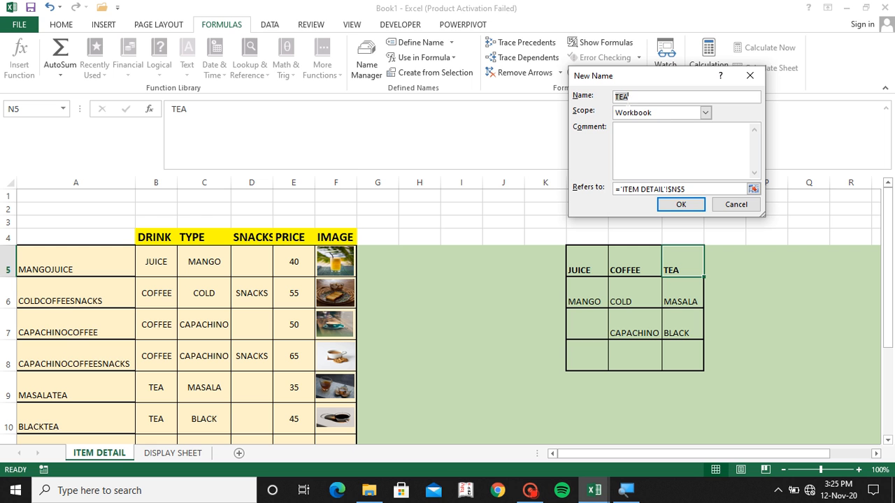
pyautogui.click(734, 188)
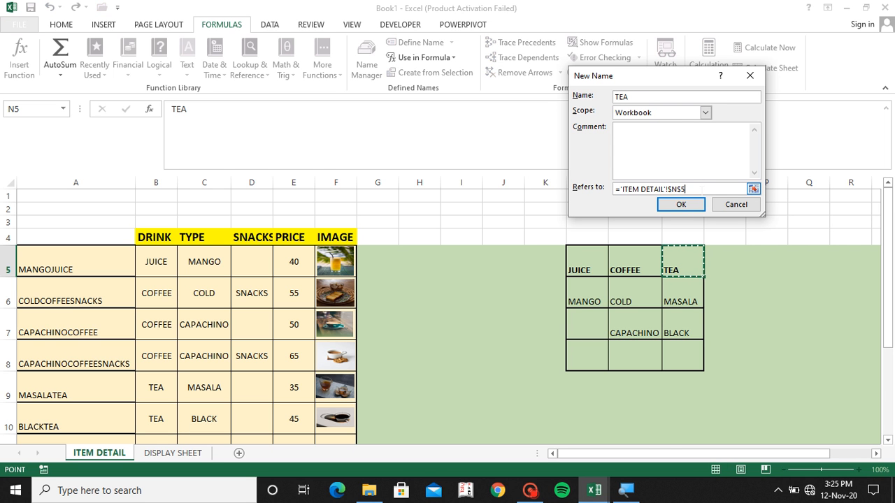
pyautogui.press('BackSpace')
pyautogui.press('BackSpace')
pyautogui.press('BackSpace')
pyautogui.press('BackSpace')
pyautogui.press('BackSpace')
pyautogui.press('BackSpace')
pyautogui.press('BackSpace')
pyautogui.press('BackSpace')
pyautogui.press('BackSpace')
pyautogui.press('BackSpace')
pyautogui.press('BackSpace')
pyautogui.press('BackSpace')
pyautogui.press('BackSpace')
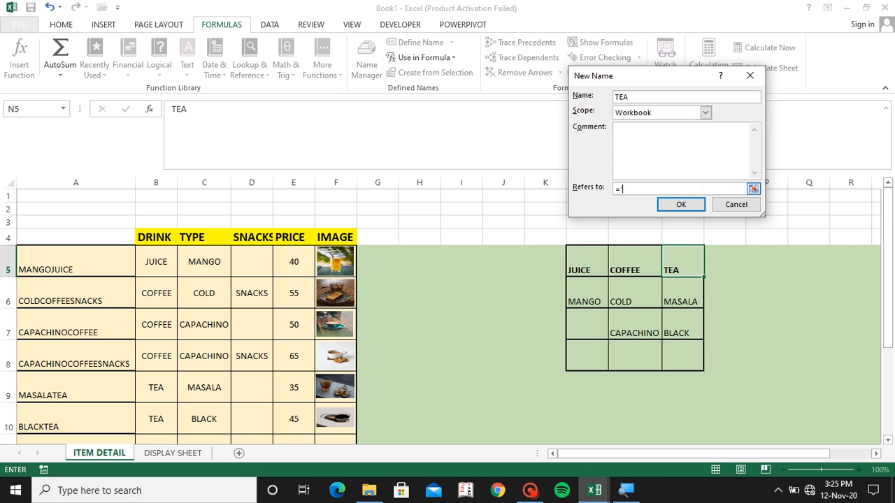
pyautogui.click(691, 300)
pyautogui.moveTo(691, 299); pyautogui.dragTo(686, 346)
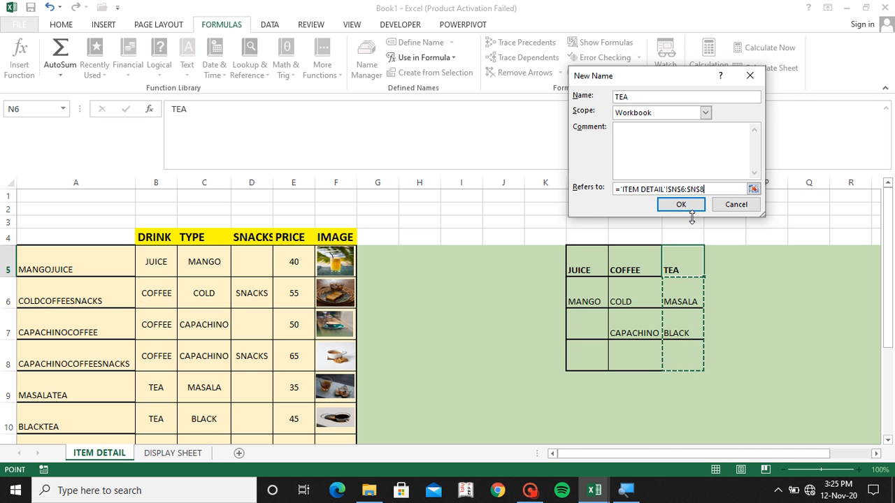
pyautogui.click(691, 212)
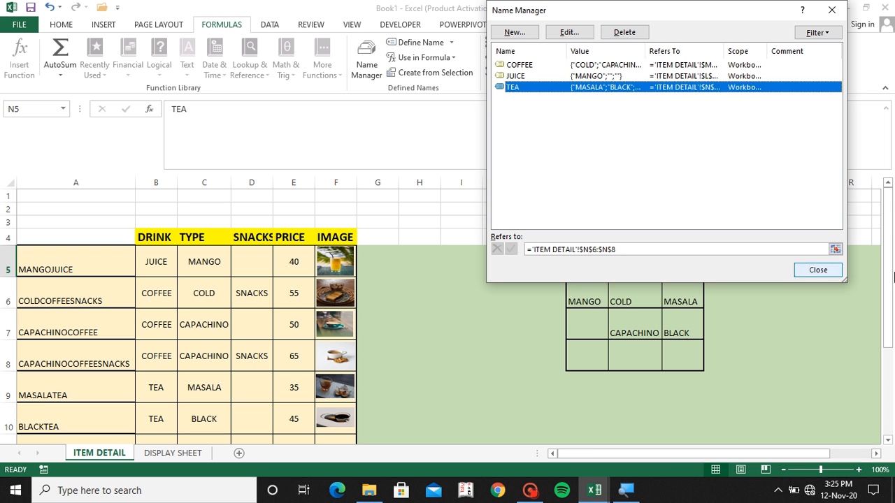
pyautogui.click(818, 270)
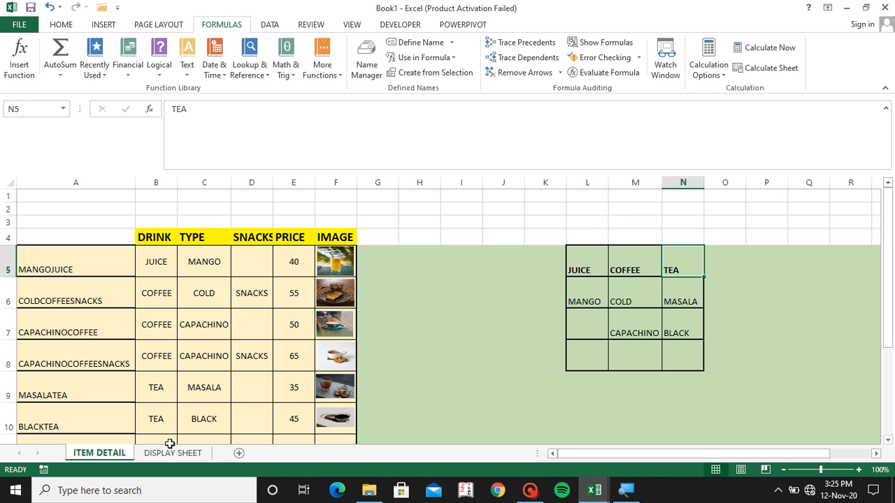
# Set up a List data validation rule for cell B2 of the DISPLAY SHEET, under the TYPE heading
pyautogui.click(168, 454)
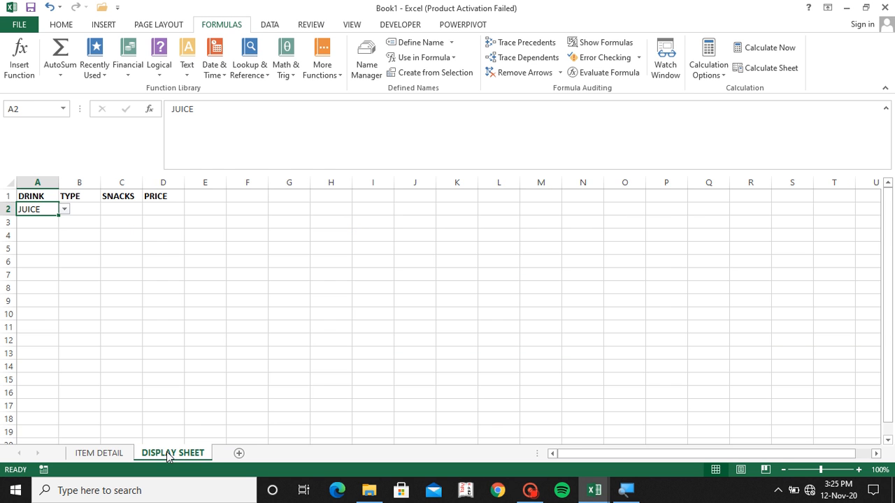
pyautogui.click(80, 206)
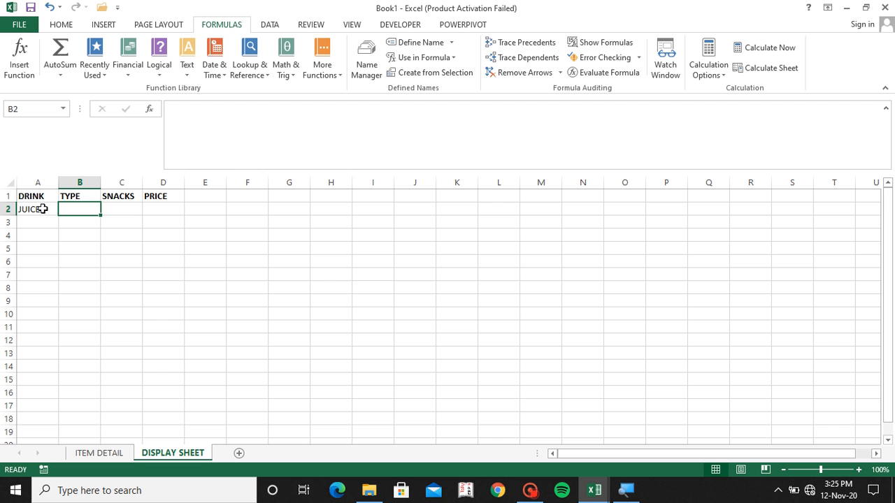
pyautogui.click(271, 24)
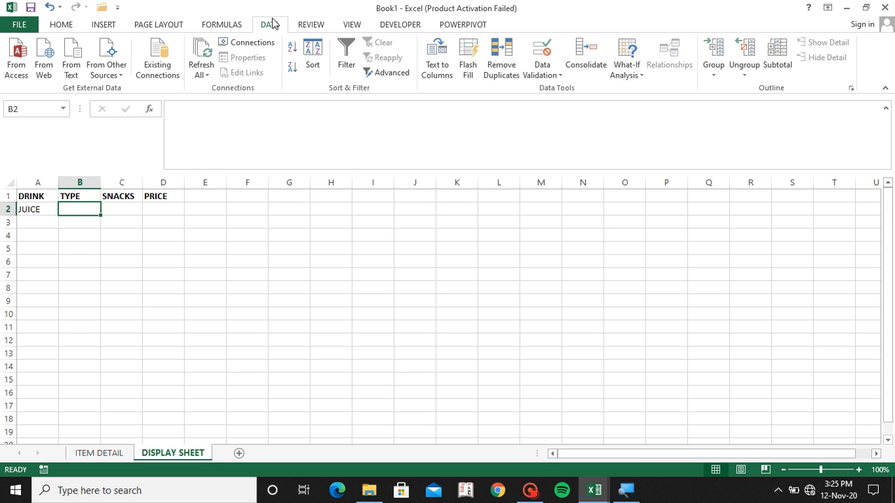
pyautogui.click(540, 67)
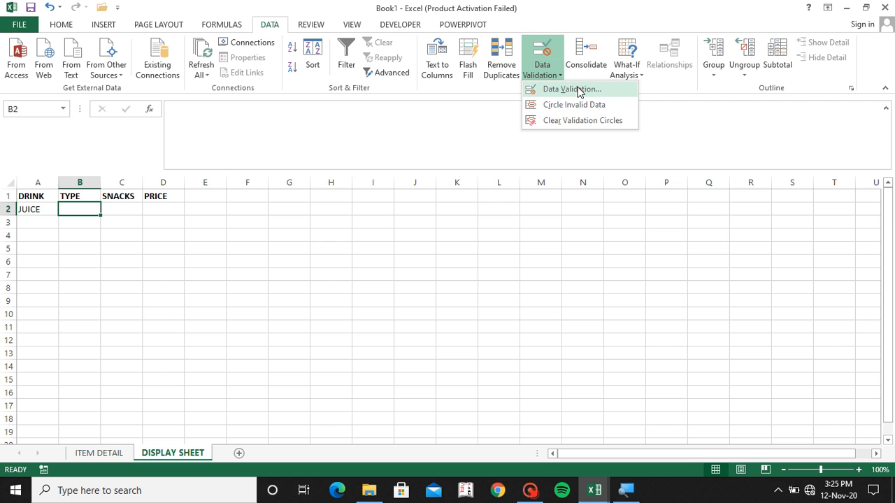
pyautogui.click(558, 89)
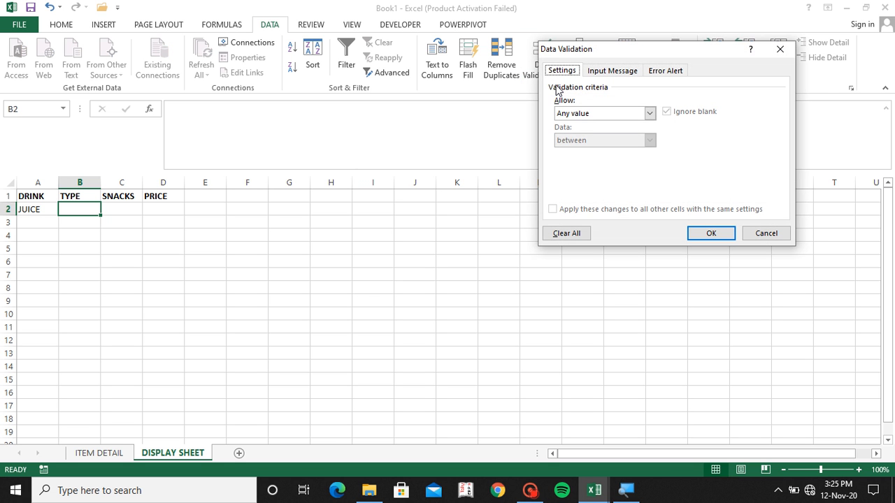
pyautogui.click(591, 115)
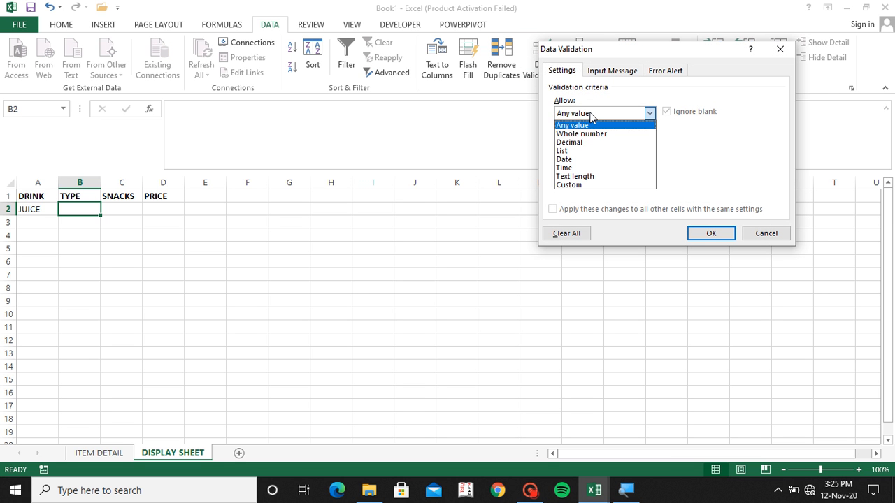
pyautogui.click(563, 150)
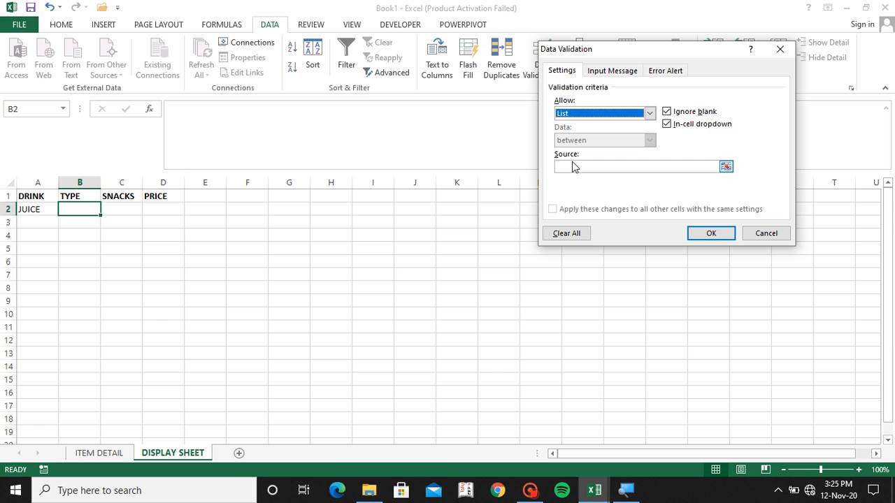
# Set the validation list source to =INDIRECT($A$2), apply it, and choose MANGO in cell B2
pyautogui.click(573, 167)
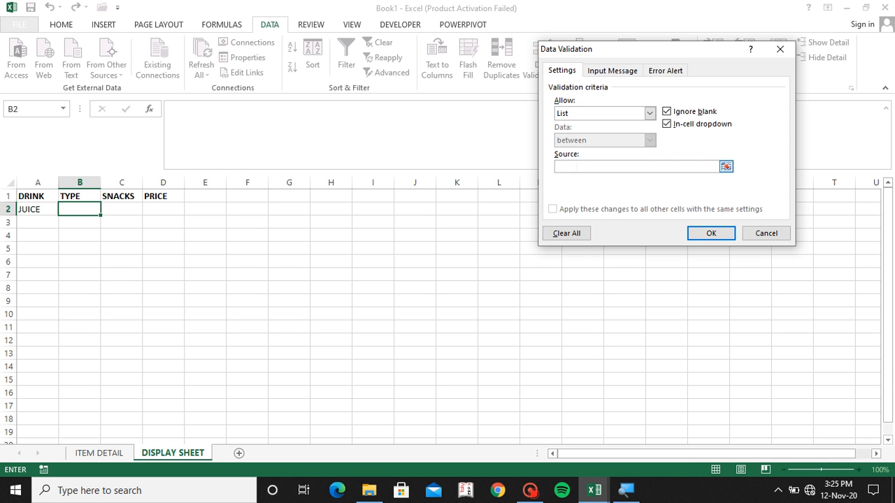
pyautogui.write('=INDIRECT(')
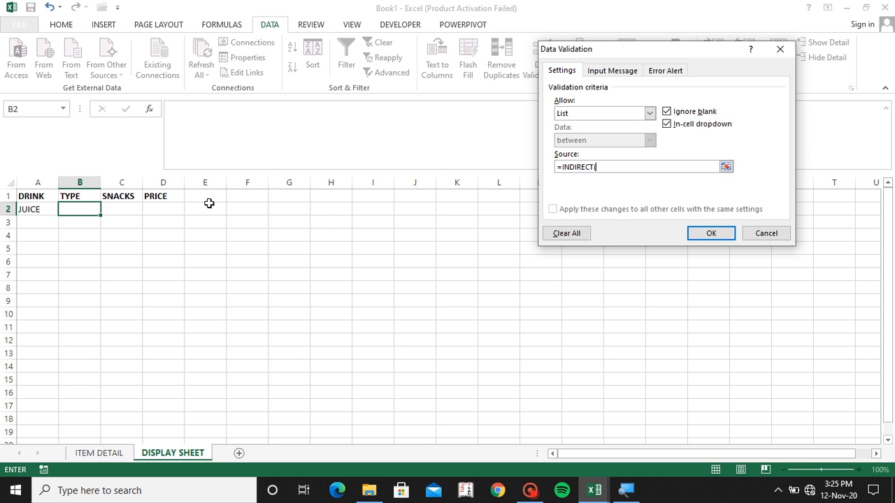
pyautogui.click(35, 207)
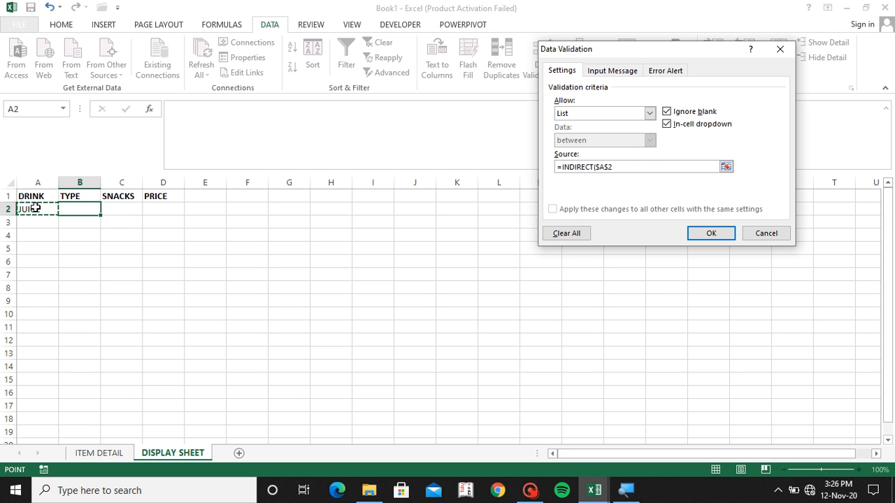
pyautogui.write(')')
pyautogui.press('Return')
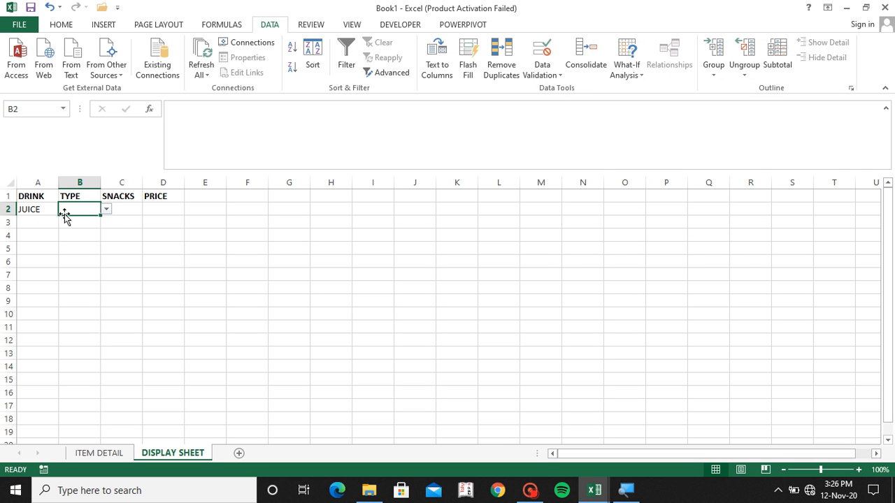
pyautogui.click(107, 210)
pyautogui.click(84, 219)
# Change the drink in cell A2 to COFFEE and choose COLD as its type in cell B2
pyautogui.click(25, 210)
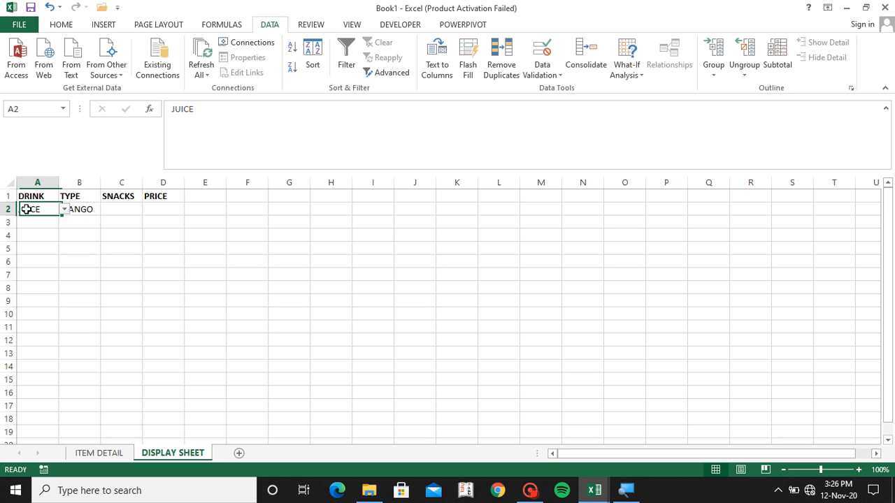
pyautogui.click(64, 209)
pyautogui.click(31, 229)
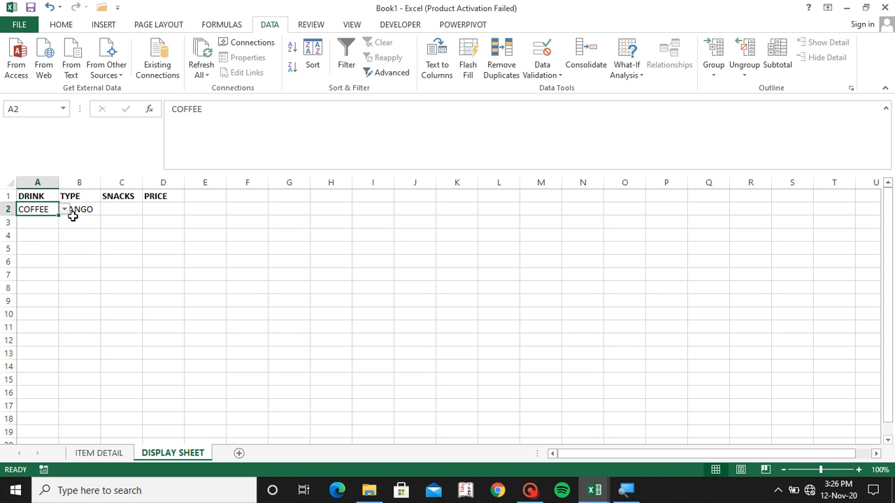
pyautogui.click(92, 210)
pyautogui.click(106, 210)
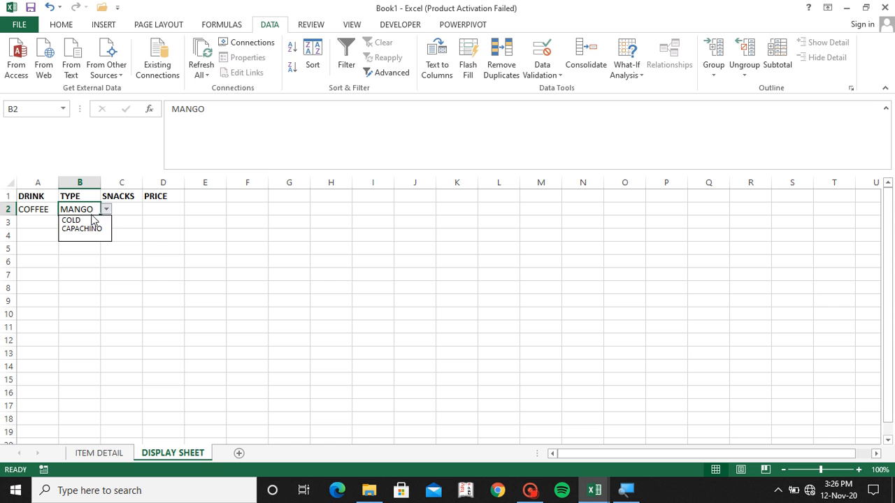
pyautogui.click(76, 222)
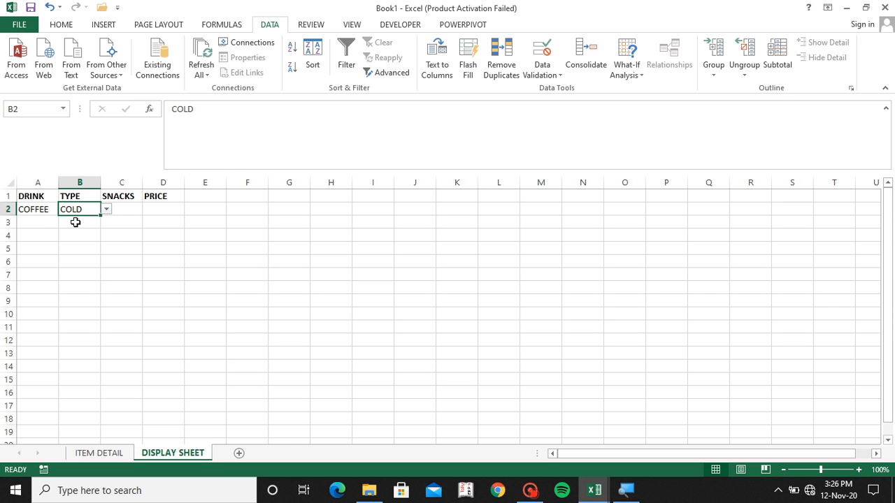
# Add a List data validation rule with the source SNACKS to cell C2, and choose SNACKS in that cell
pyautogui.click(124, 208)
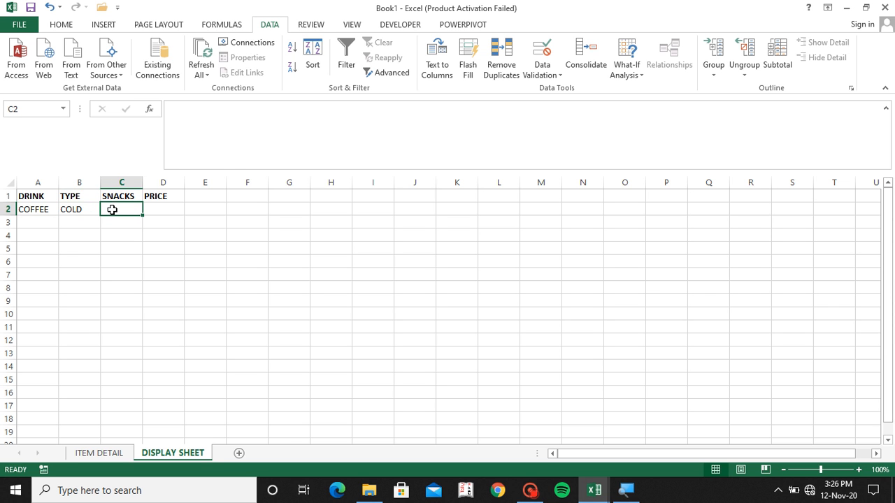
pyautogui.click(542, 72)
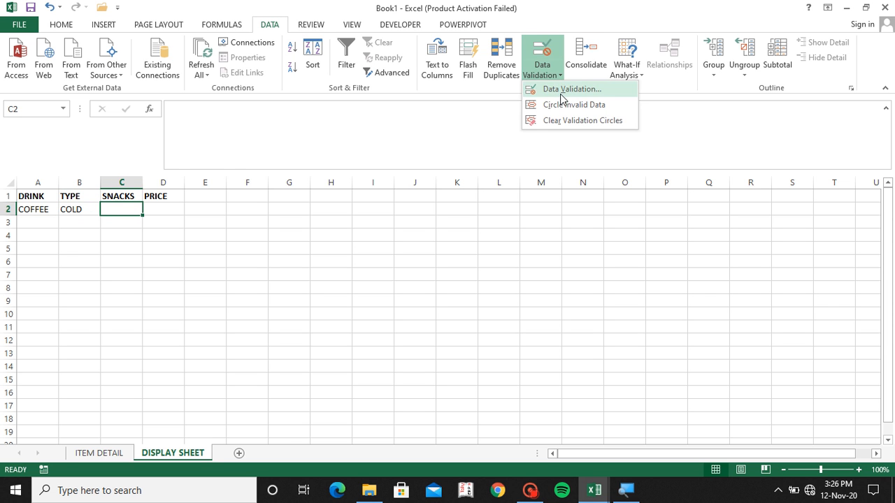
pyautogui.click(561, 91)
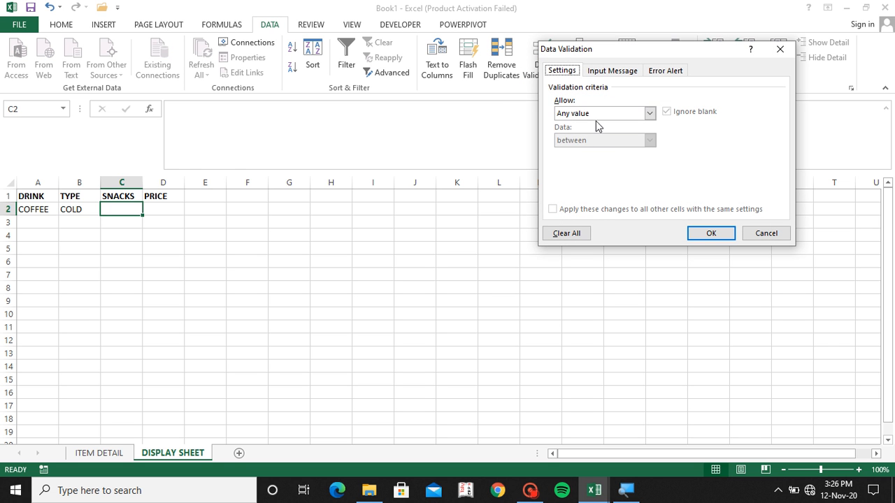
pyautogui.click(598, 114)
pyautogui.click(567, 152)
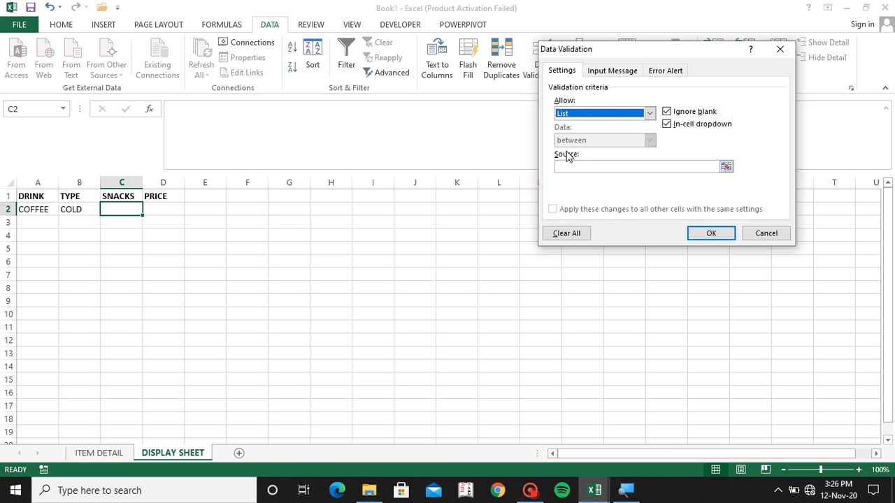
pyautogui.click(580, 166)
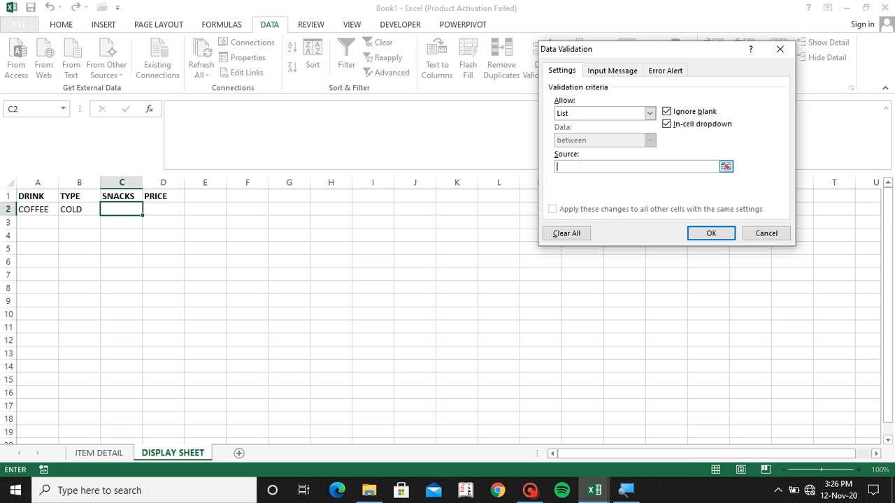
pyautogui.write('SNACKS')
pyautogui.click(711, 233)
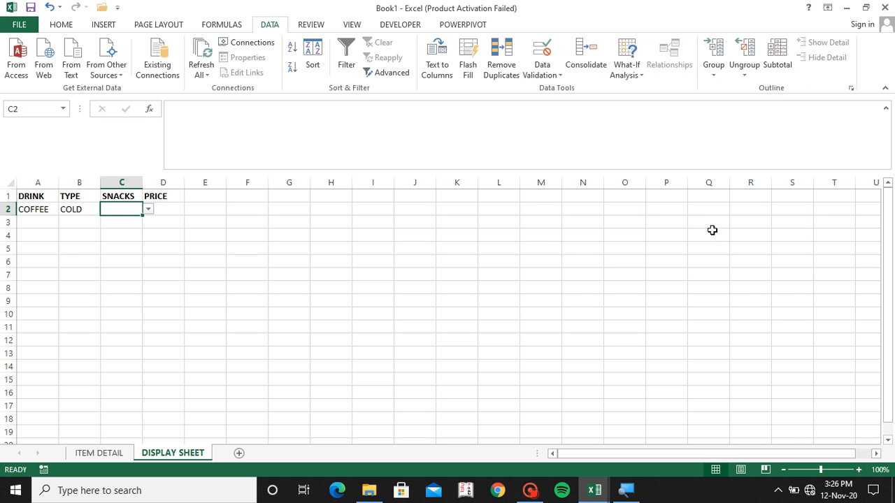
pyautogui.click(149, 210)
pyautogui.click(126, 220)
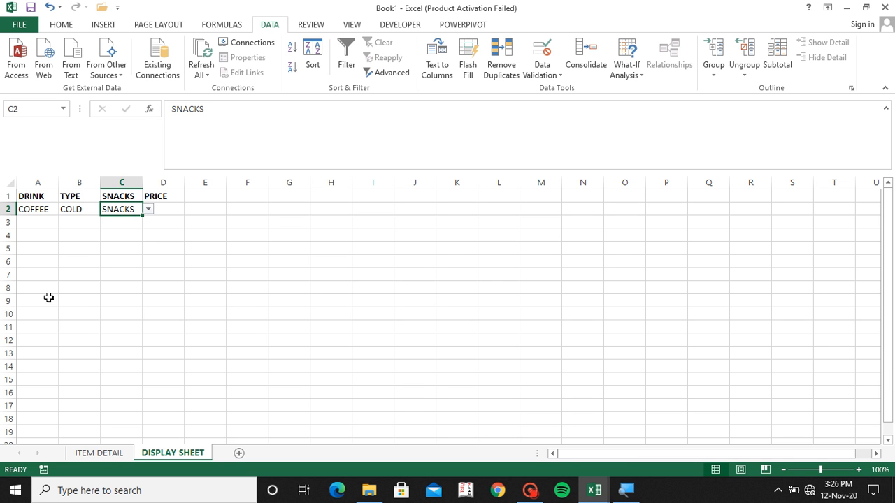
pyautogui.click(102, 454)
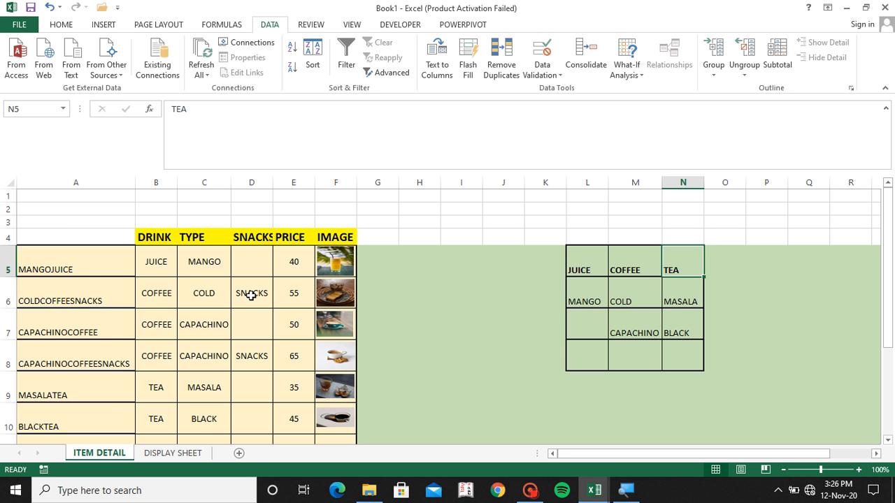
pyautogui.click(167, 453)
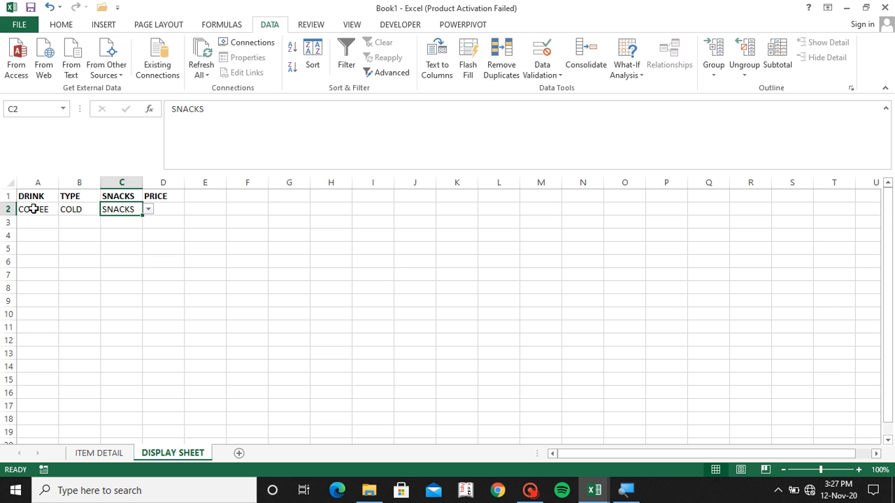
pyautogui.click(174, 208)
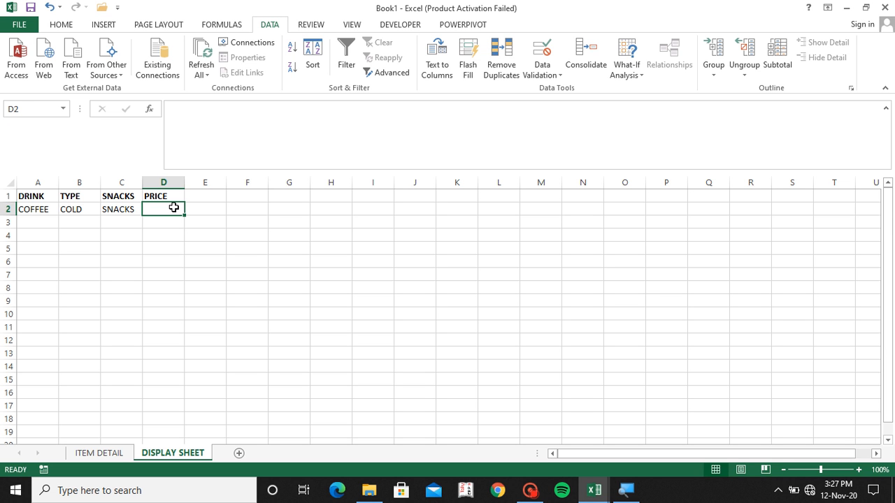
pyautogui.write('=')
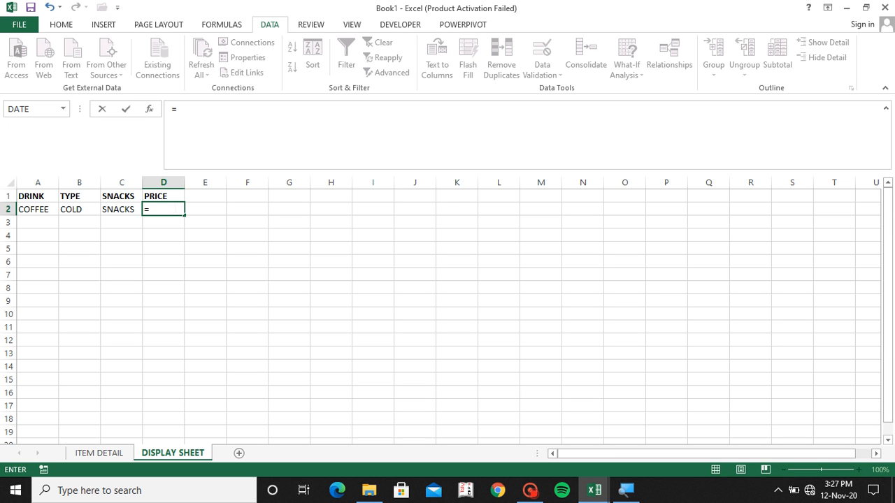
pyautogui.write('VL')
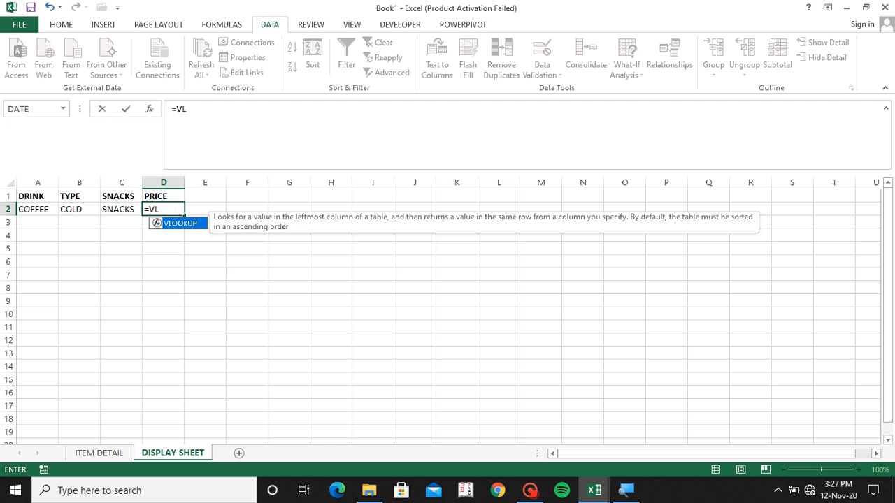
pyautogui.press('Escape')
pyautogui.press('Escape')
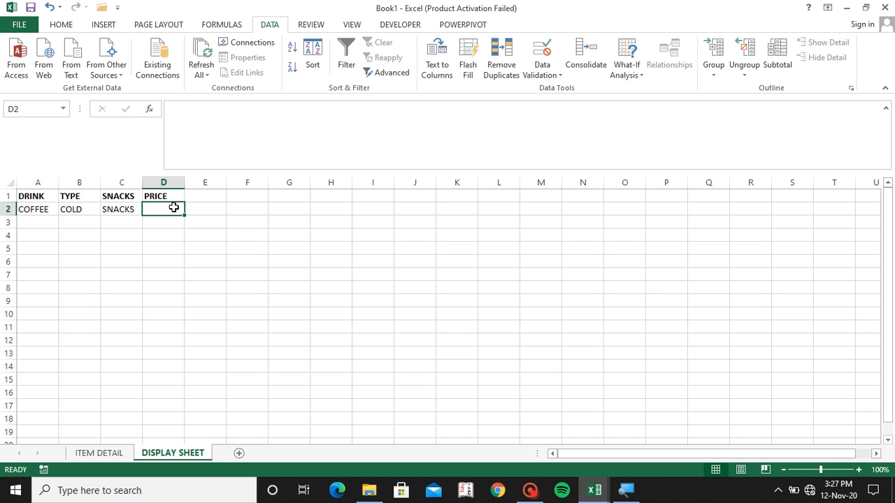
# Insert a blank column before the DRINK column of the DISPLAY SHEET, and return to the ITEM DETAIL sheet
pyautogui.click(35, 181)
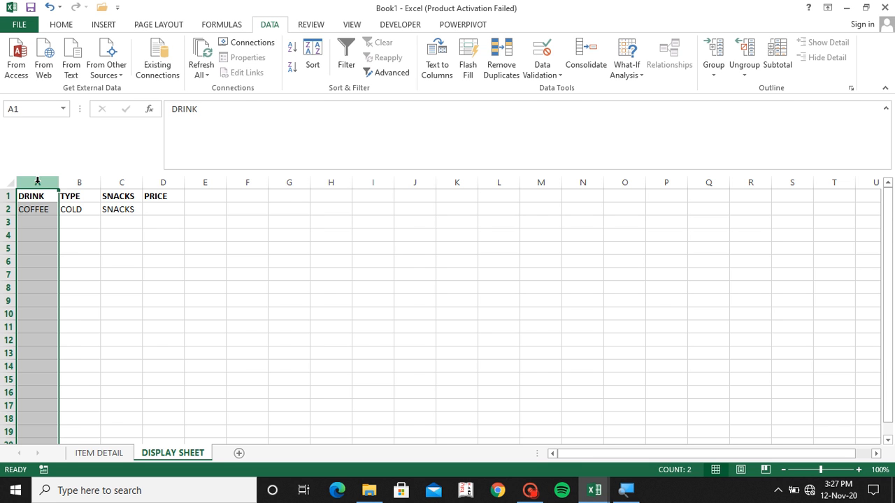
pyautogui.hotkey('ctrl', 'shift', '+')
pyautogui.click(29, 209)
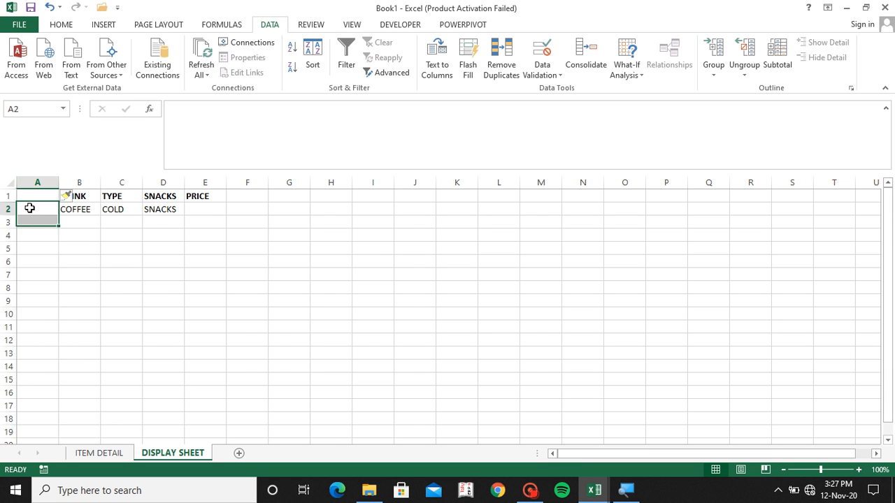
pyautogui.click(30, 208)
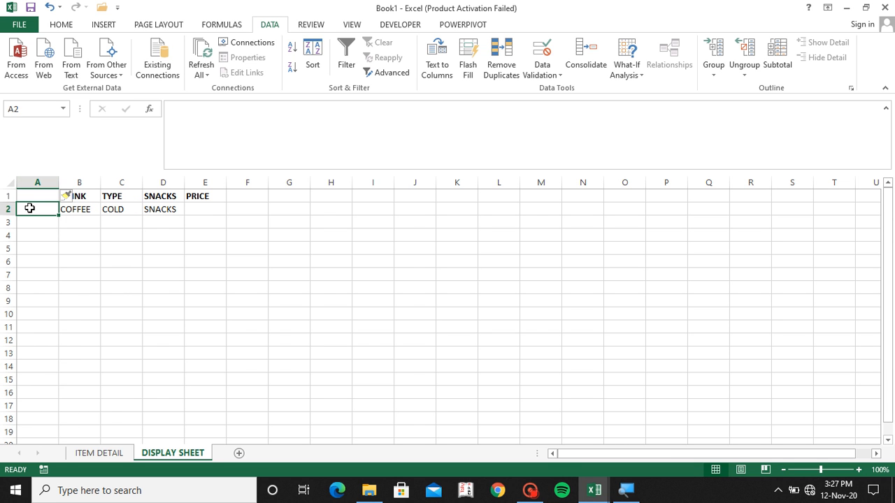
pyautogui.click(102, 453)
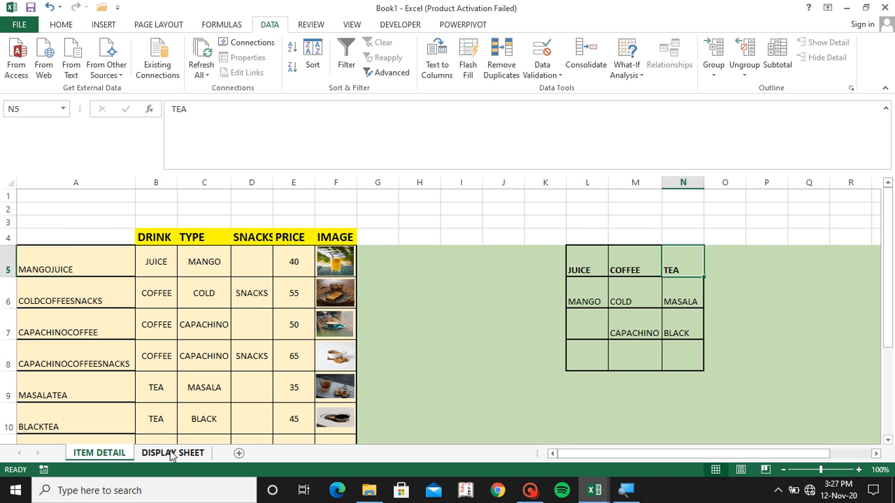
# On DISPLAY SHEET, enter the lookup key formula =C2&B2&D2 in cell A2 and autofit column A to its contents
pyautogui.click(64, 253)
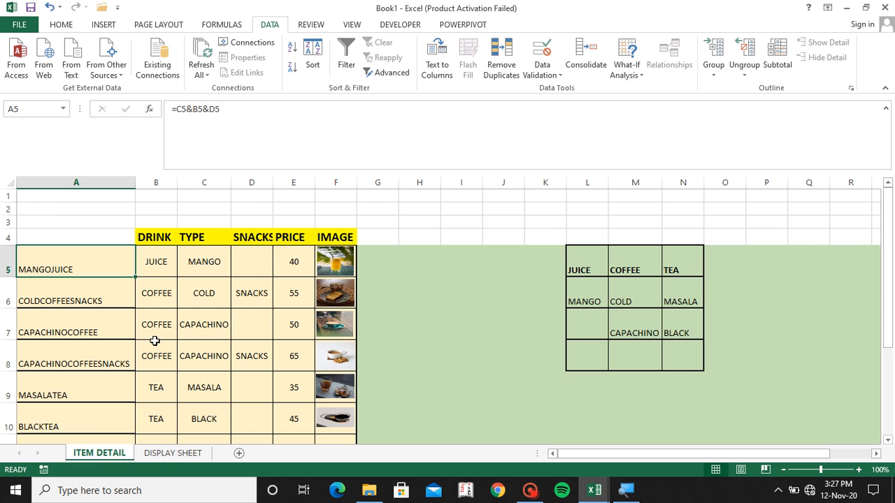
pyautogui.click(172, 452)
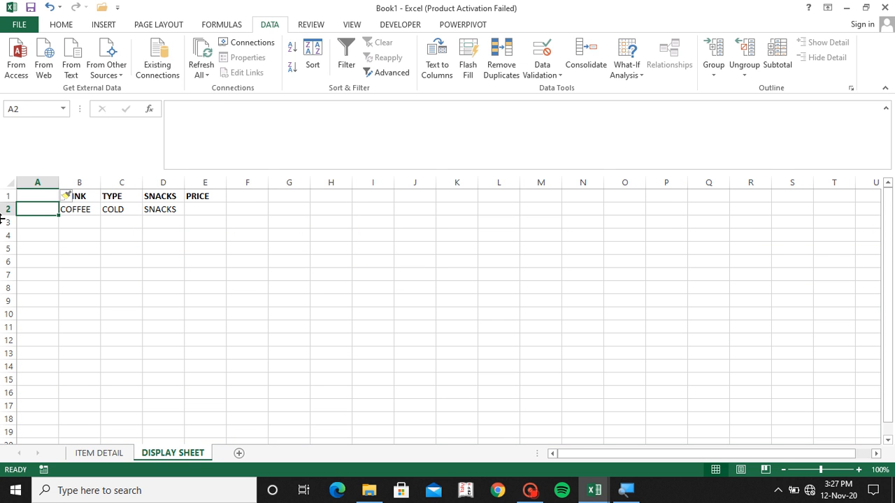
pyautogui.write('=')
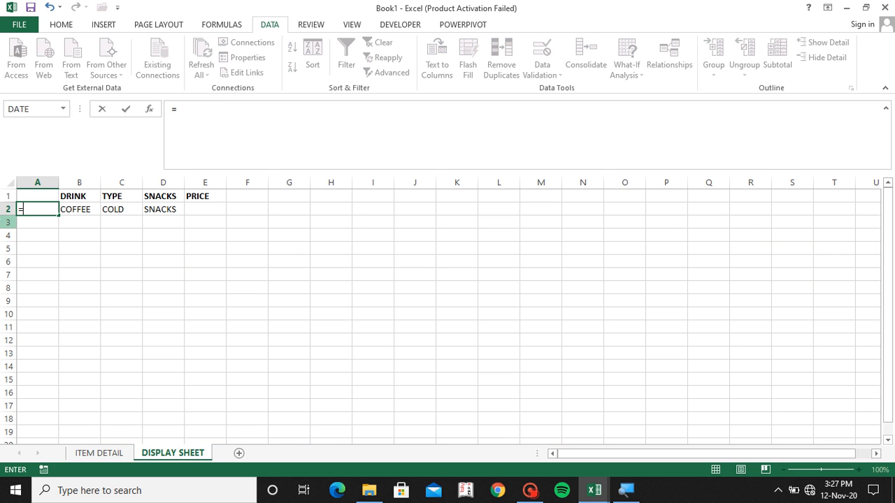
pyautogui.click(117, 209)
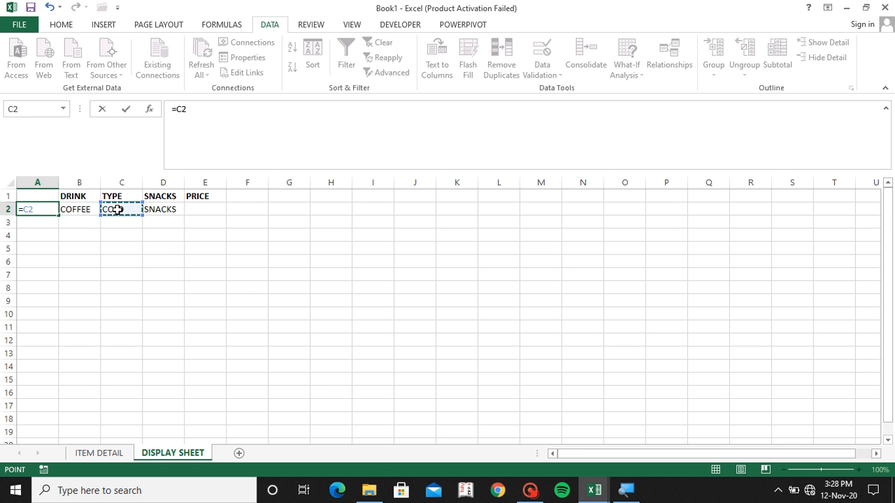
pyautogui.write('&')
pyautogui.click(89, 209)
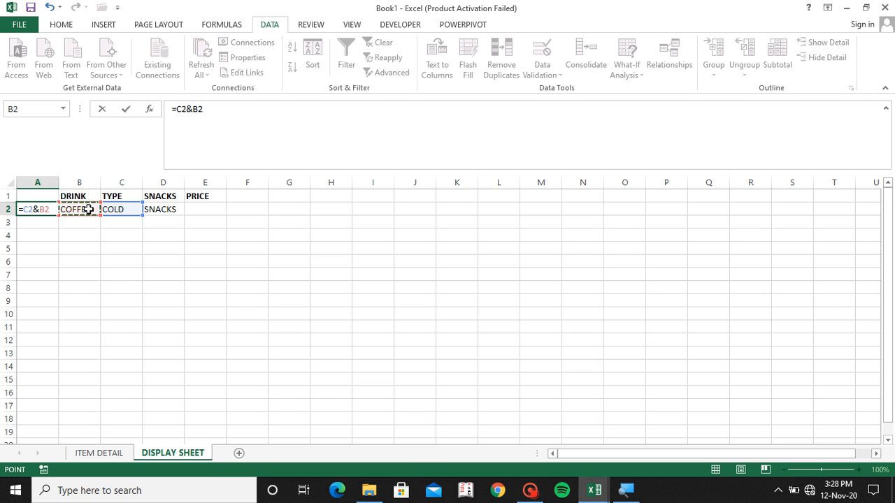
pyautogui.write('&')
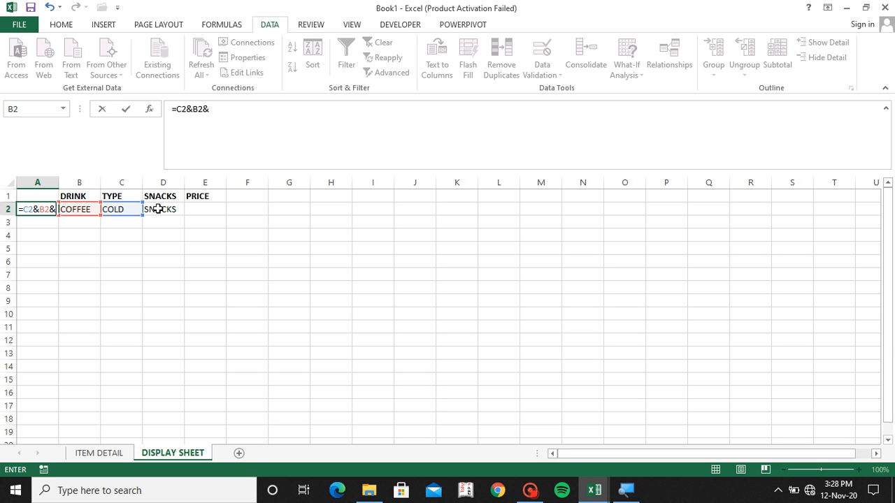
pyautogui.click(159, 209)
pyautogui.press('Return')
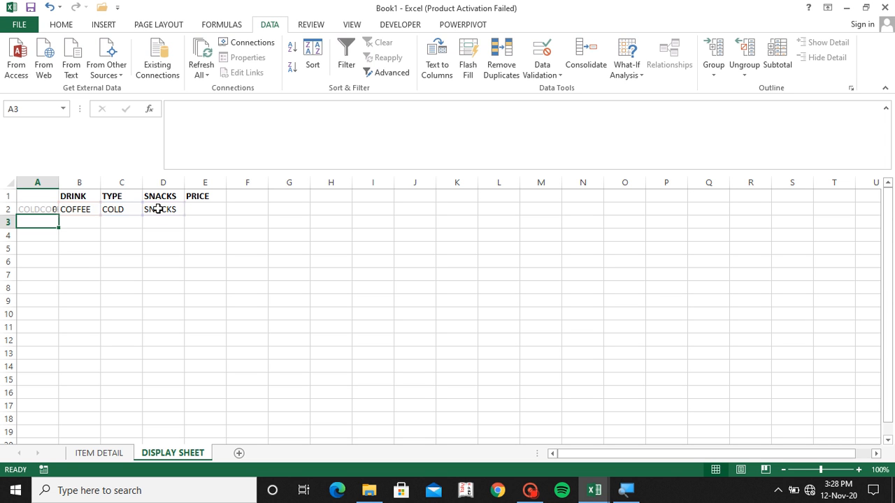
pyautogui.press('Up')
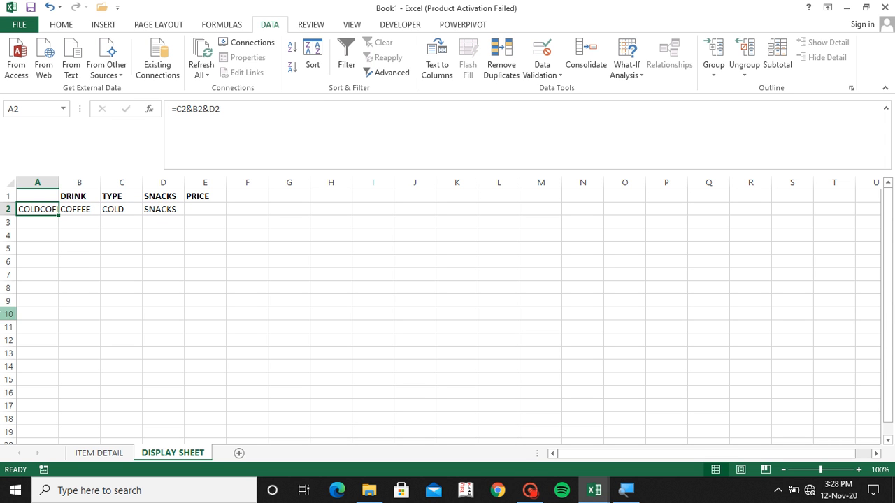
pyautogui.doubleClick(59, 182)
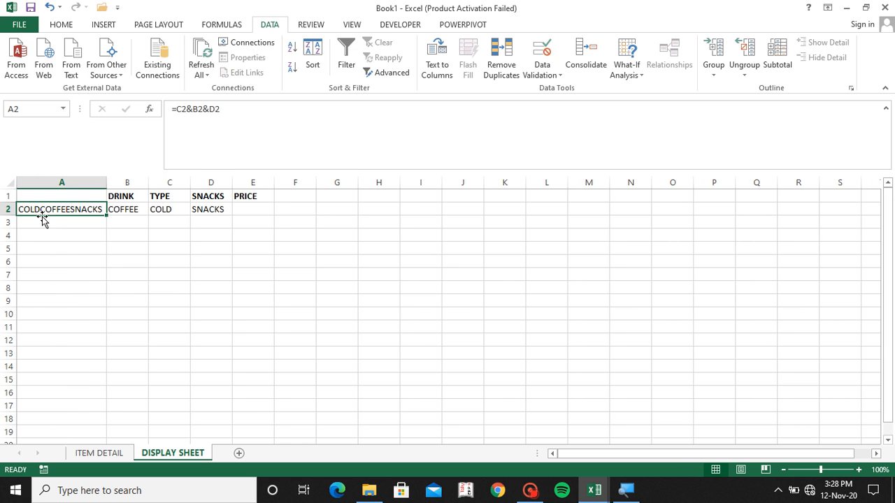
# Enter =VLOOKUP(A2,'ITEM DETAIL'!$A$4:$F$11,5,0) in the PRICE cell E2 of DISPLAY SHEET
pyautogui.click(241, 208)
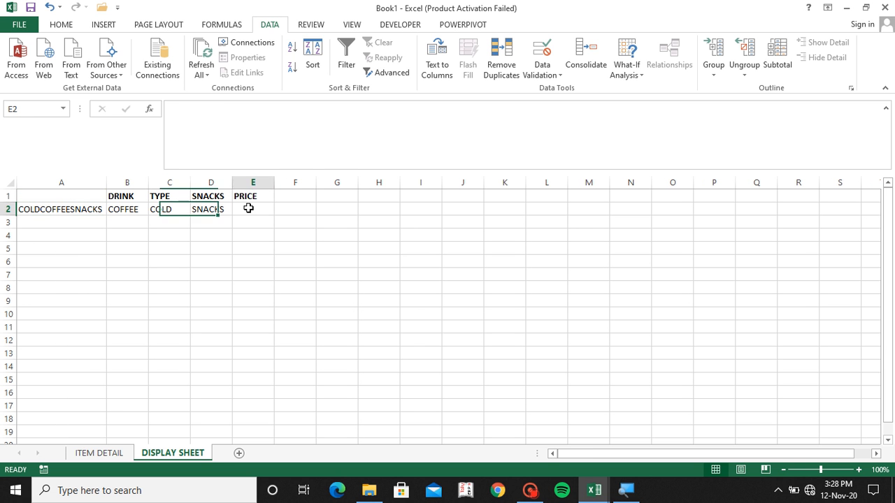
pyautogui.write('=')
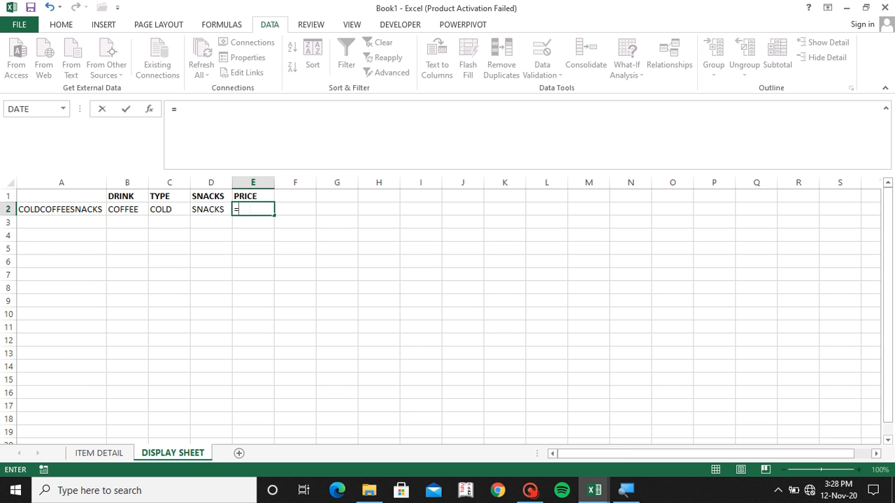
pyautogui.write('VL')
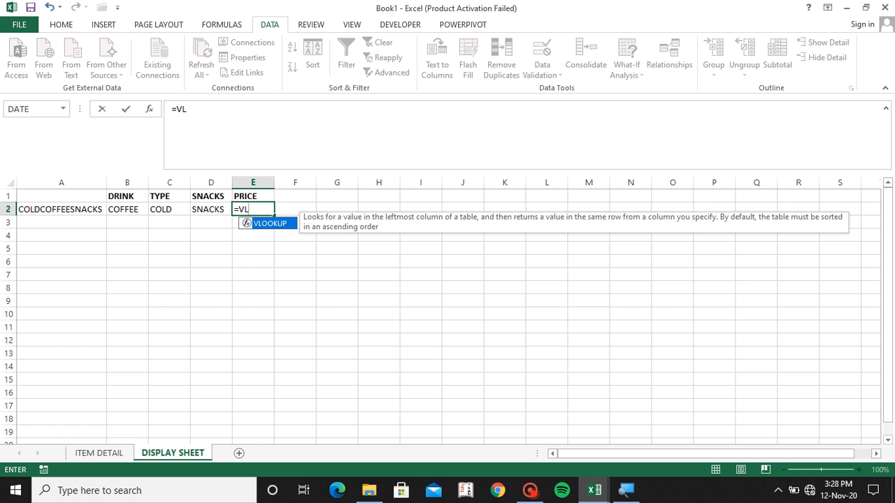
pyautogui.press('Tab')
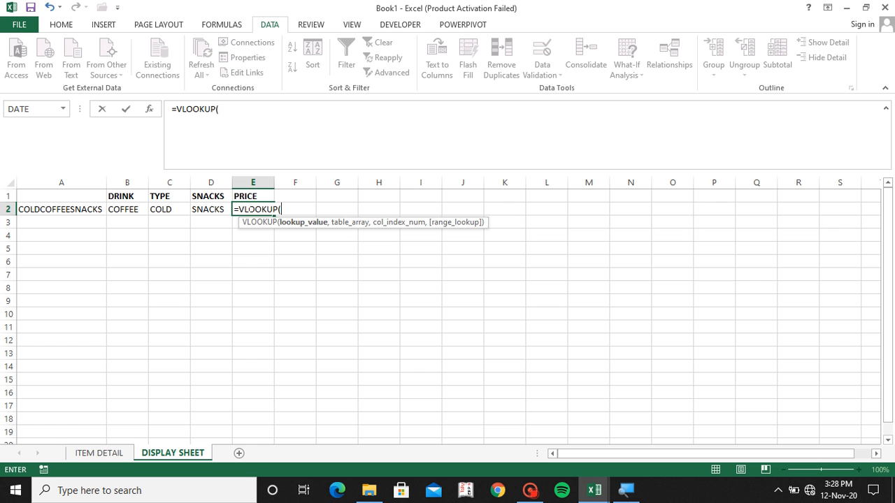
pyautogui.click(34, 208)
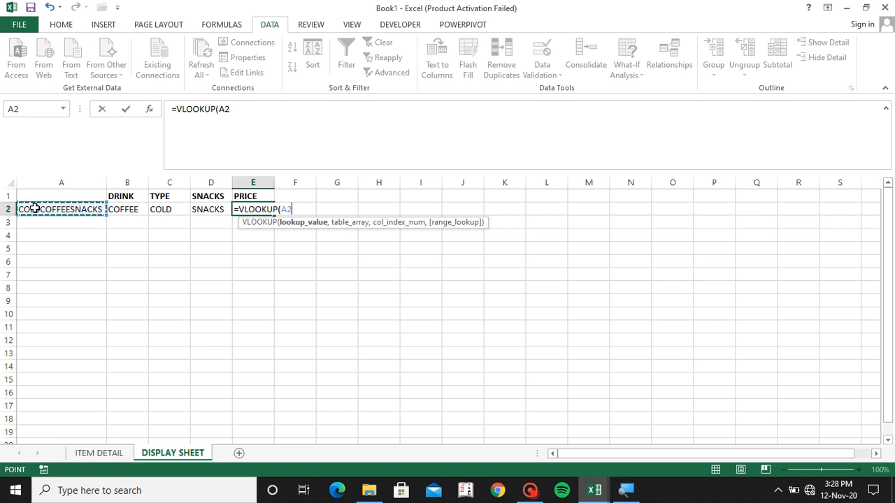
pyautogui.write(',')
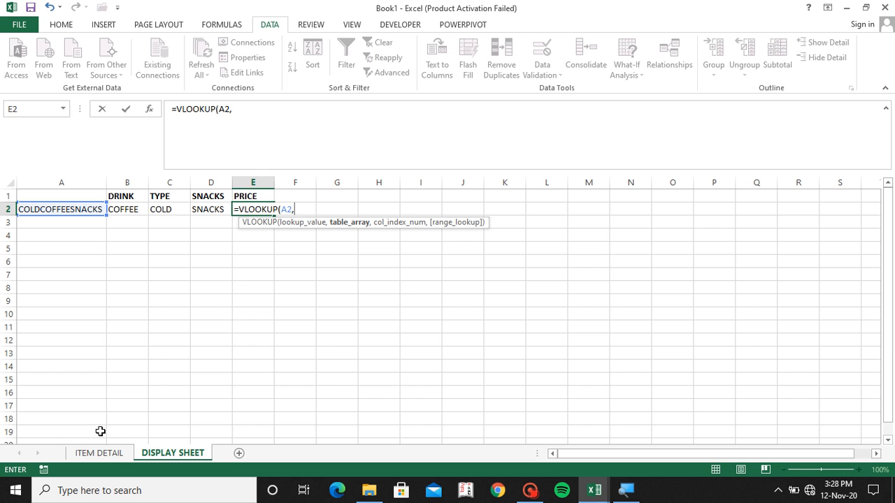
pyautogui.click(100, 453)
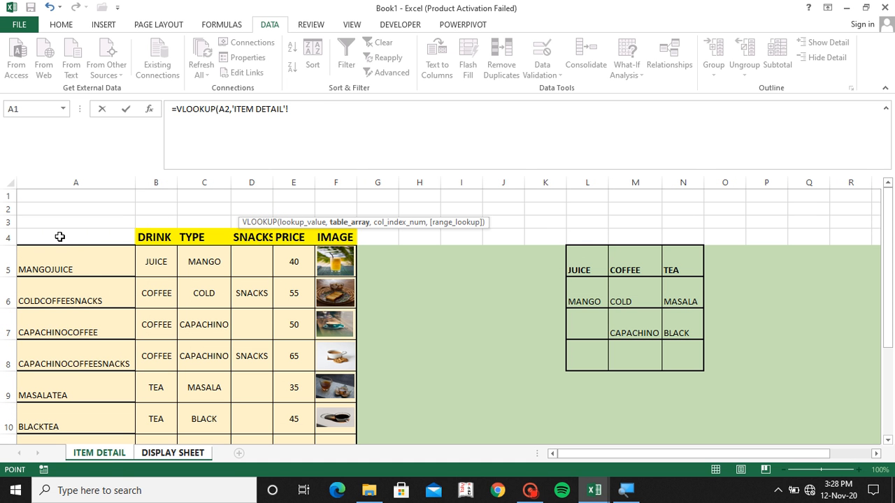
pyautogui.moveTo(60, 237); pyautogui.dragTo(323, 416)
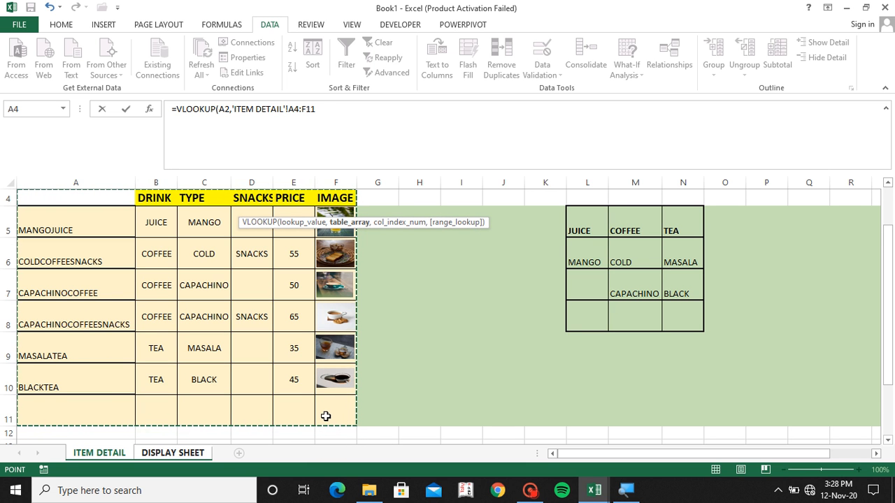
pyautogui.press('F4')
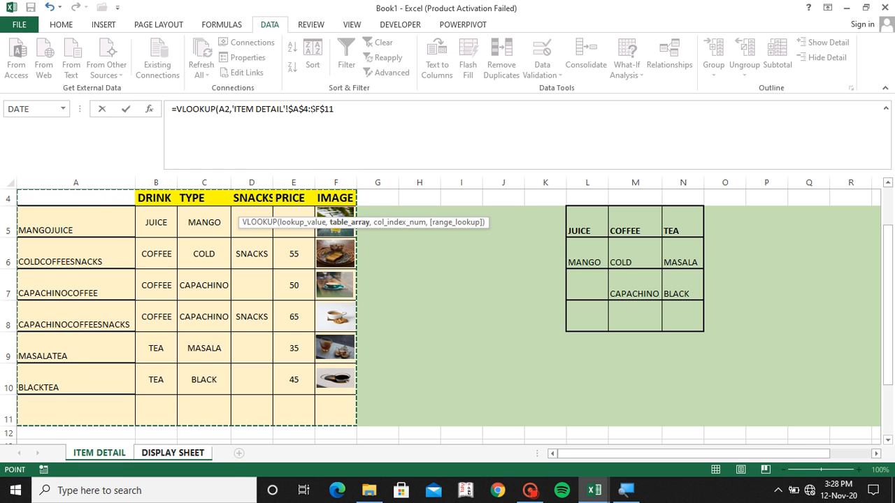
pyautogui.write(',5,0')
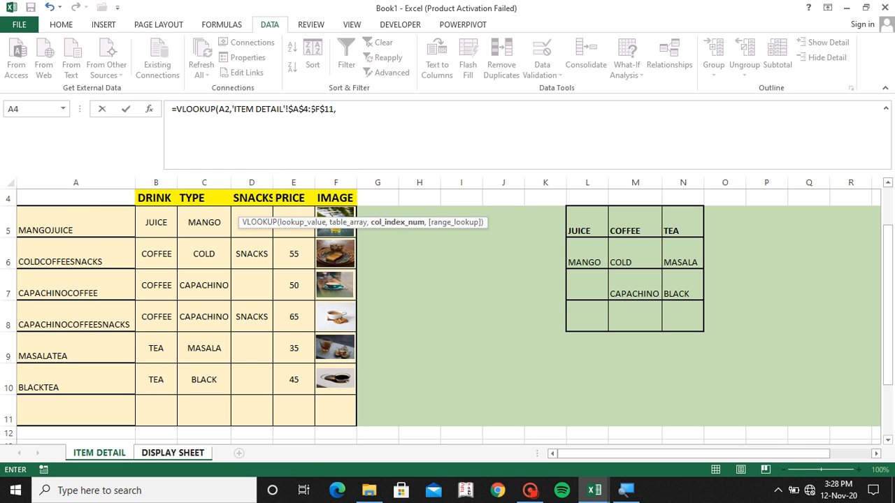
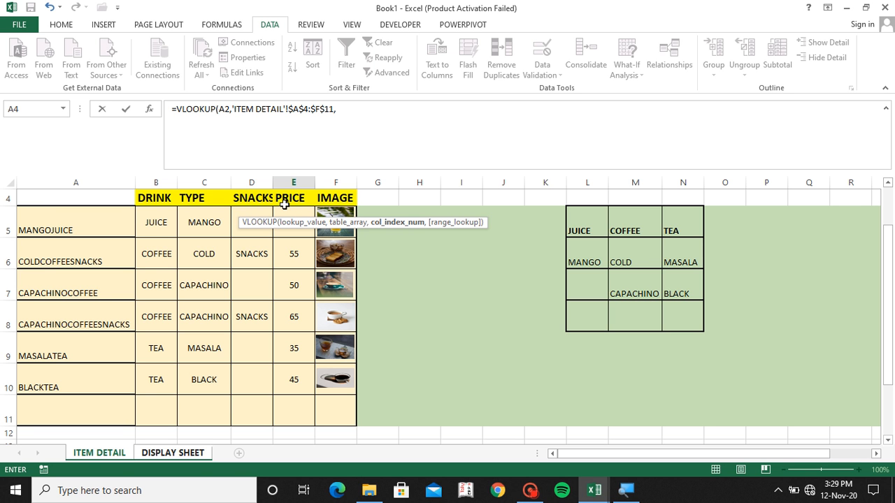
pyautogui.write('5,')
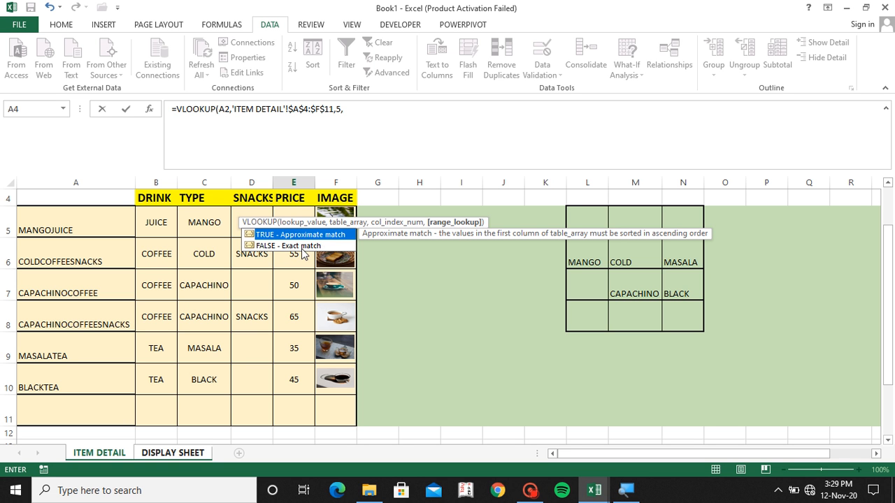
pyautogui.write('0)')
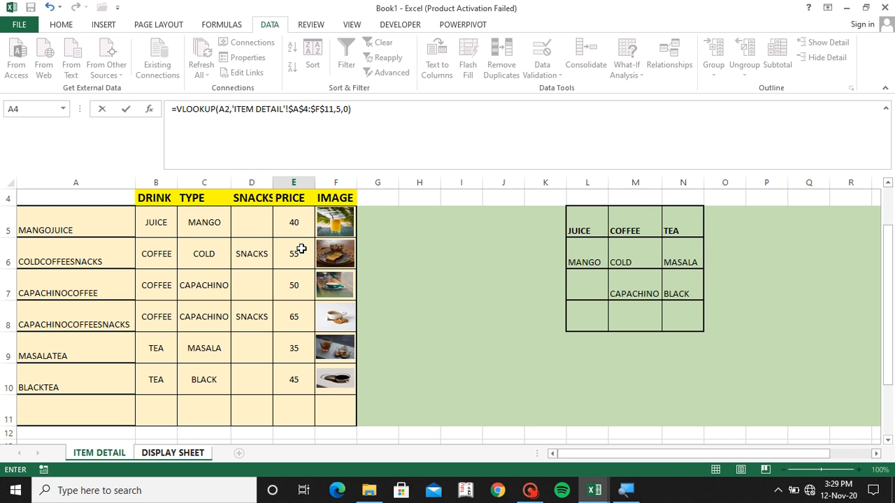
pyautogui.press('Return')
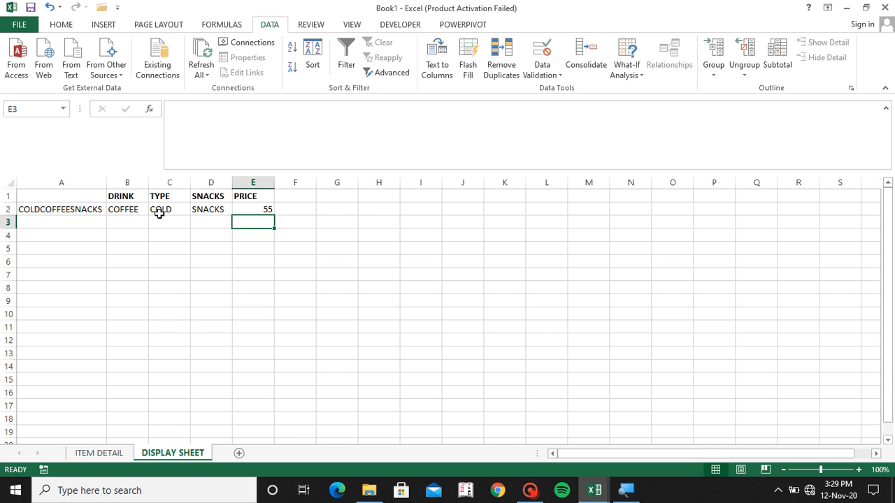
# Prefix the VLOOKUP formula in E2 with the text "PRICE " joined by an ampersand
pyautogui.click(249, 209)
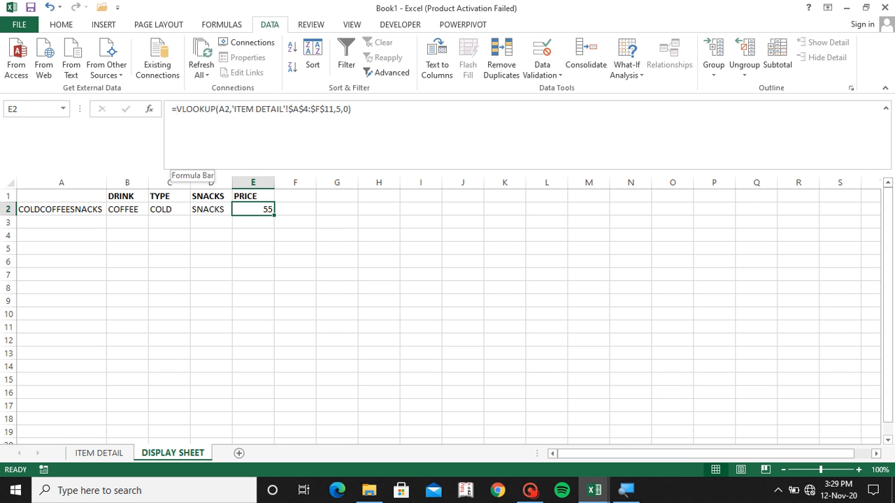
pyautogui.click(175, 109)
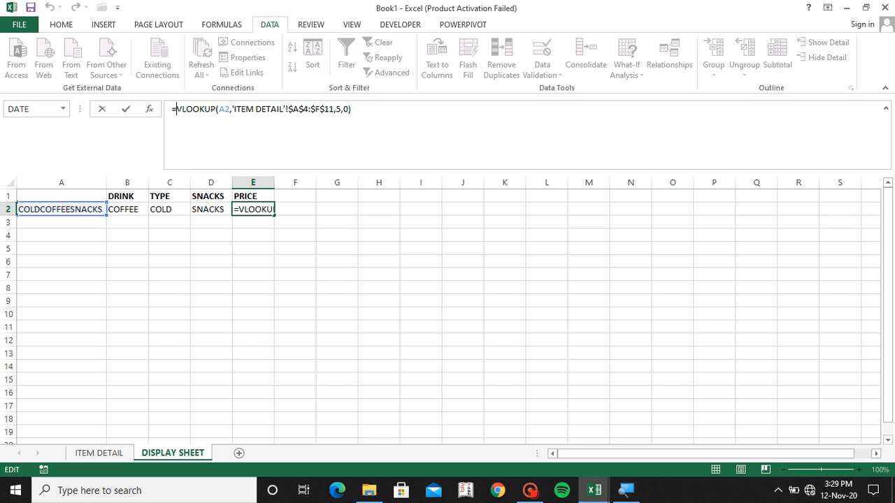
pyautogui.write('"')
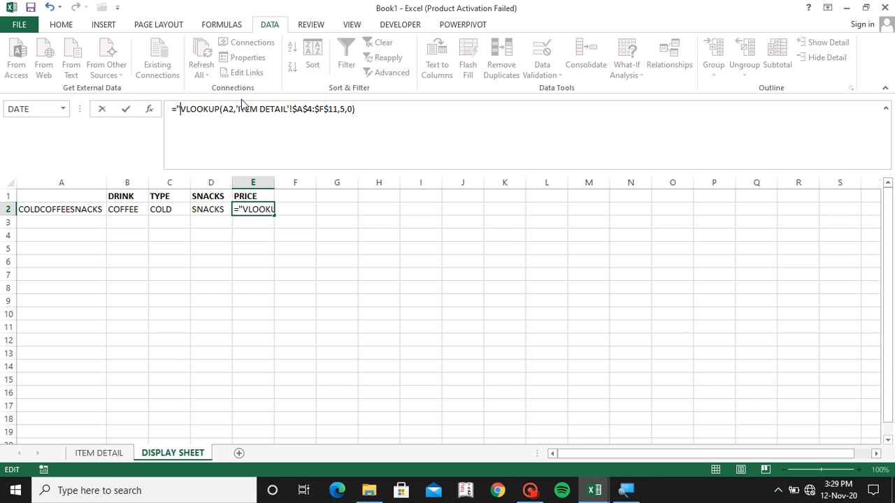
pyautogui.write('PRI')
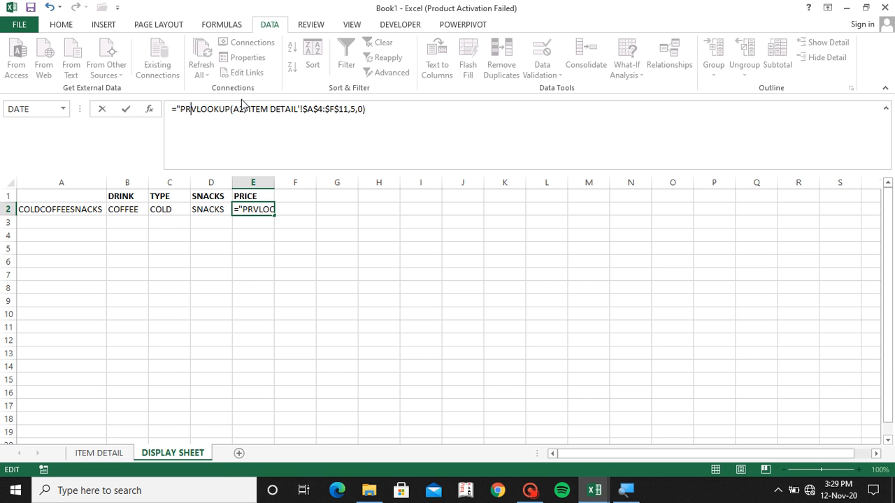
pyautogui.write('CE')
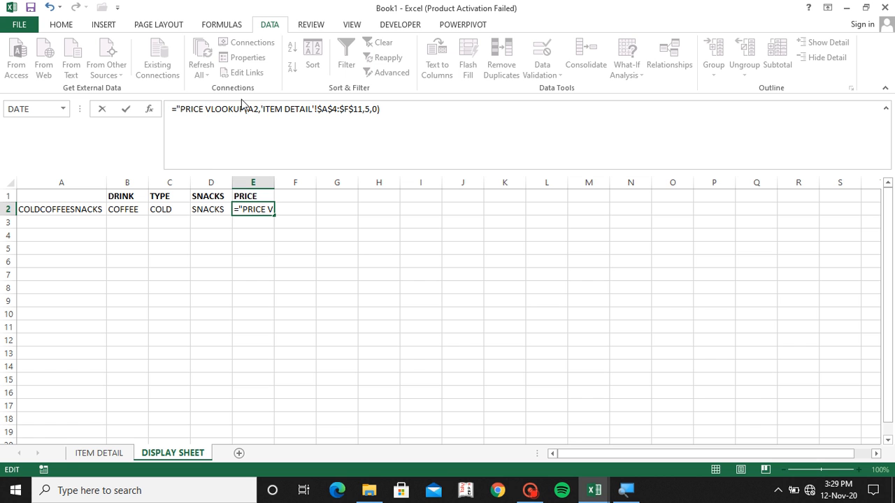
pyautogui.write(' "')
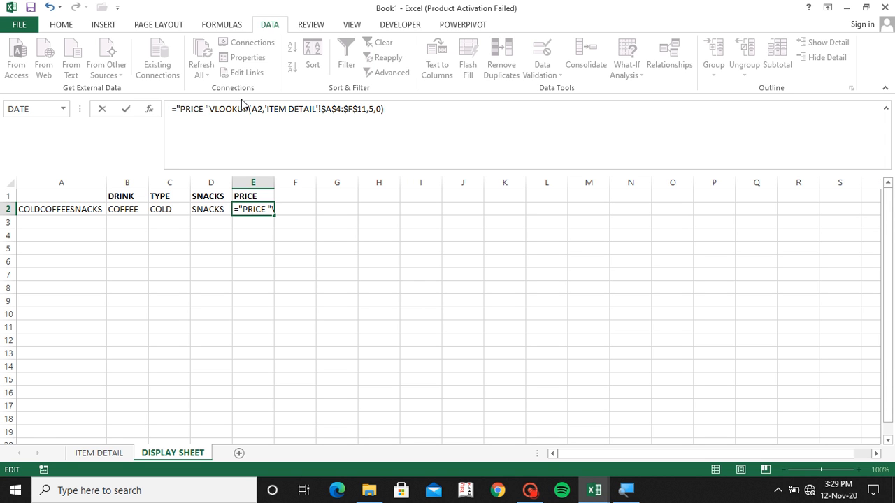
pyautogui.write('&')
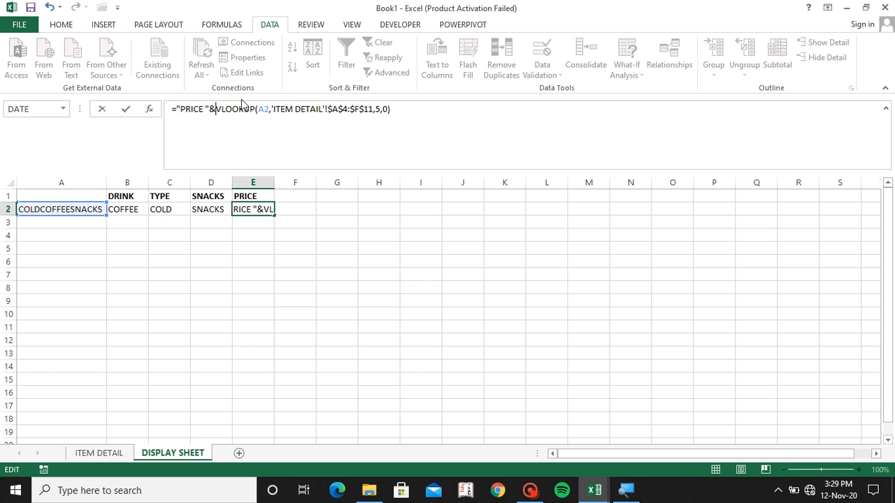
pyautogui.press('Return')
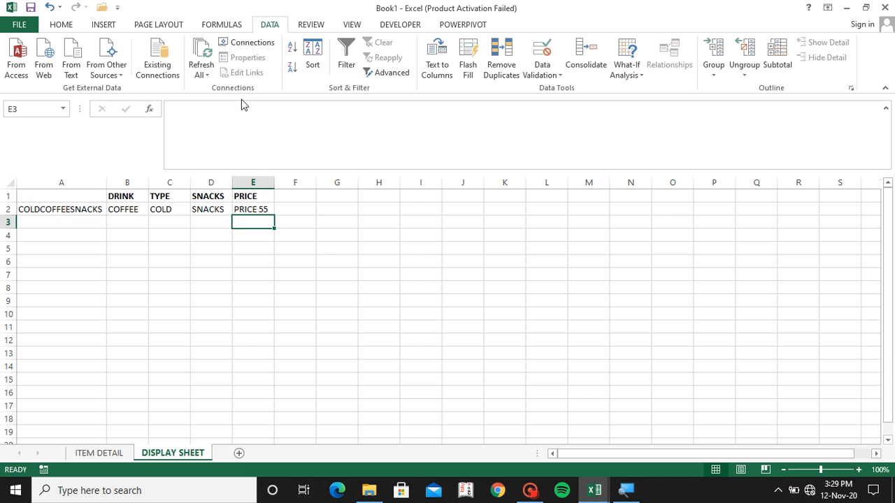
# Append &"/- ONLY" to the end of the price formula in E2
pyautogui.click(240, 211)
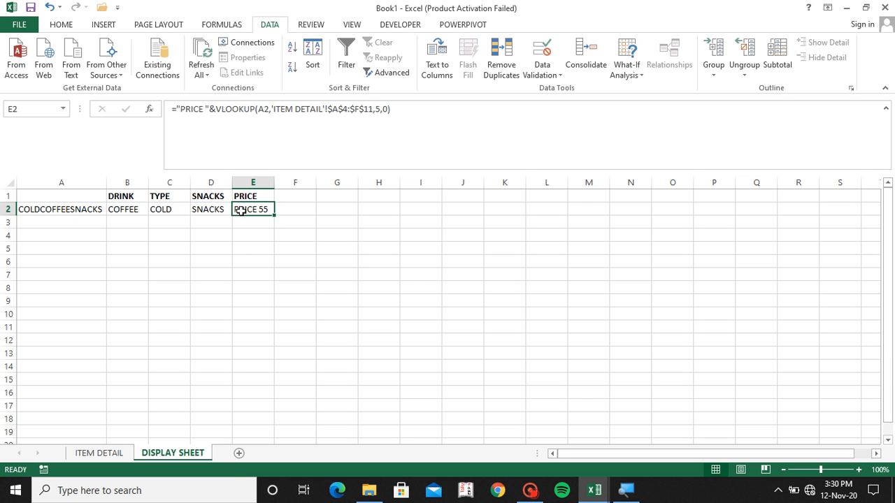
pyautogui.click(421, 111)
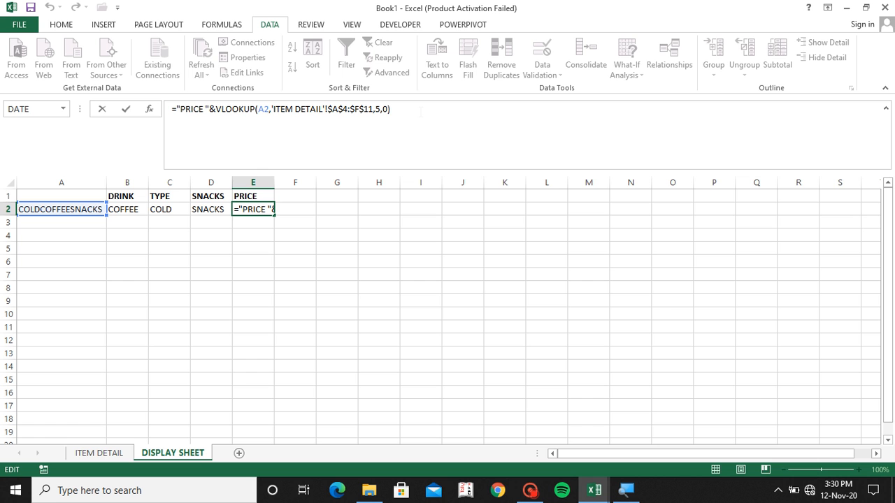
pyautogui.write('&"/- ONLY')
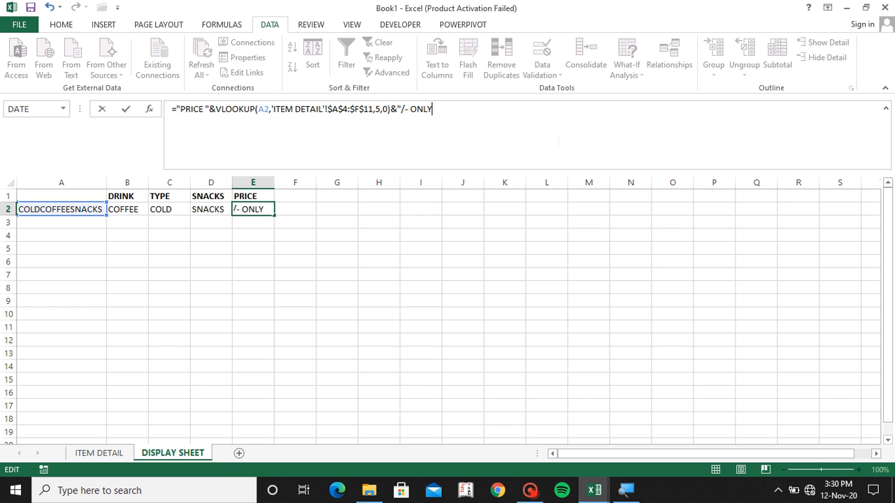
pyautogui.write('"')
pyautogui.press('Return')
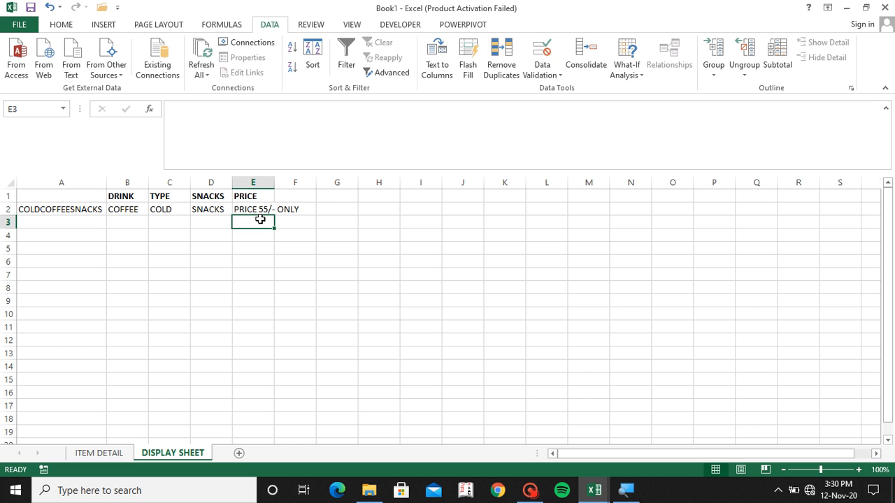
# Choose CAPACHINO as the drink type in C2 and autofit columns C and A to their contents
pyautogui.click(175, 208)
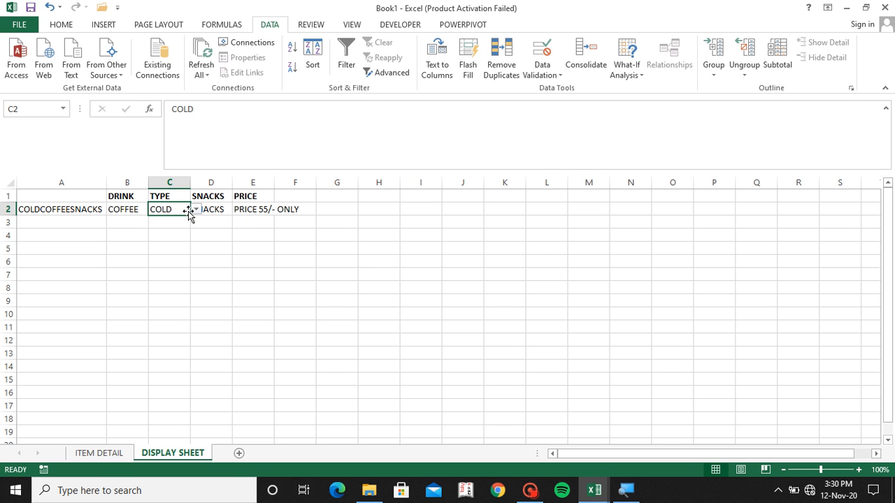
pyautogui.click(197, 209)
pyautogui.click(178, 229)
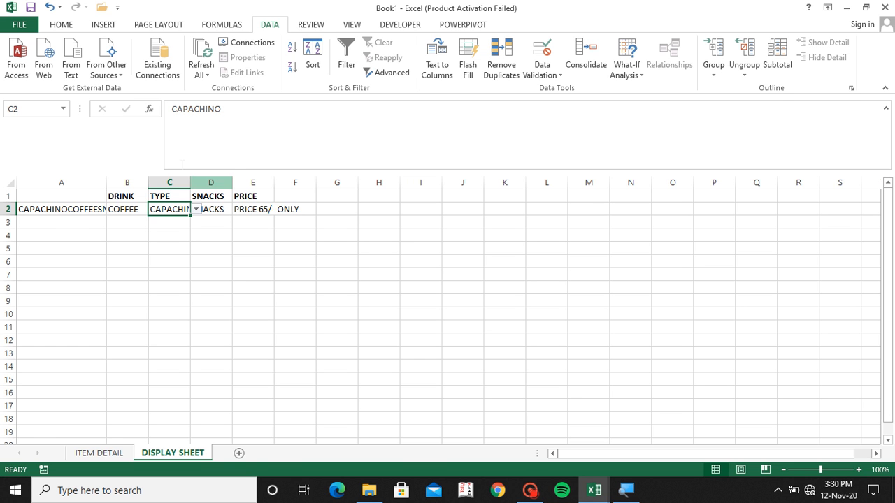
pyautogui.doubleClick(190, 183)
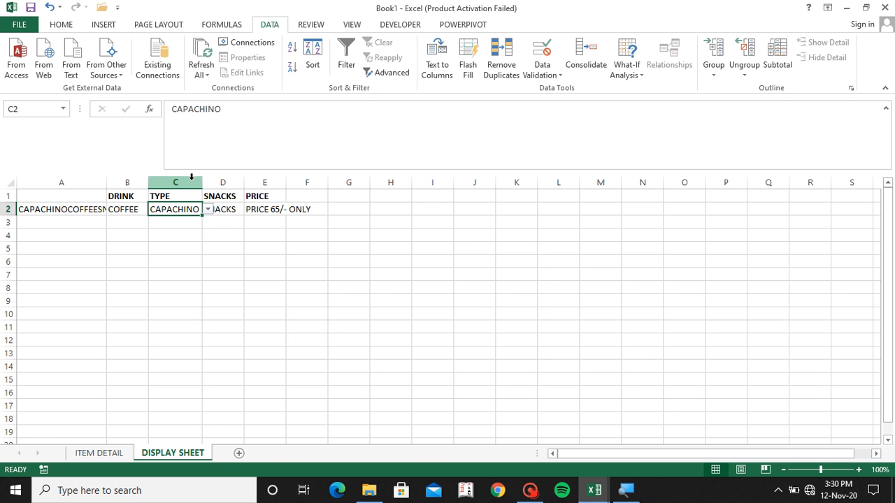
pyautogui.doubleClick(106, 182)
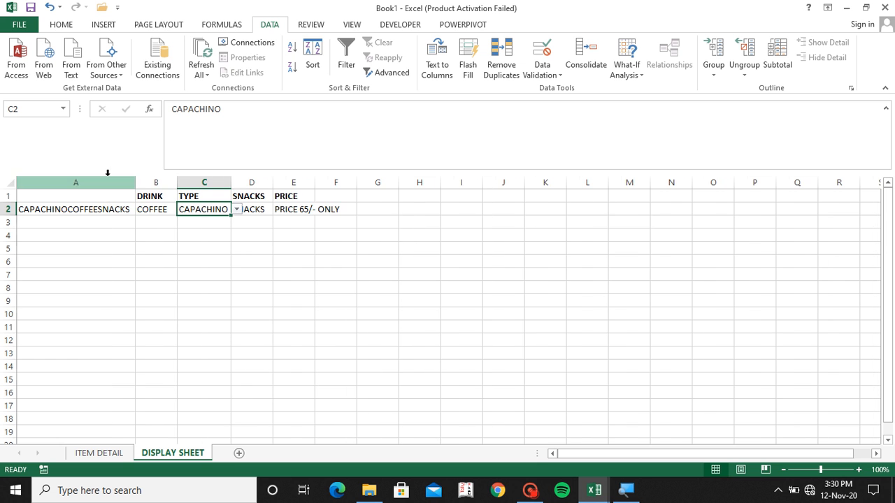
# Turn on text wrapping for the price cell E2
pyautogui.click(292, 209)
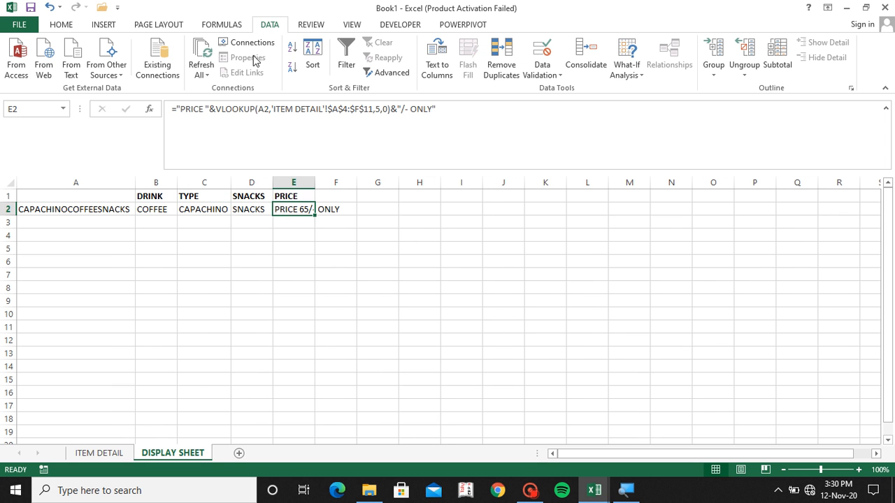
pyautogui.click(62, 25)
pyautogui.click(367, 49)
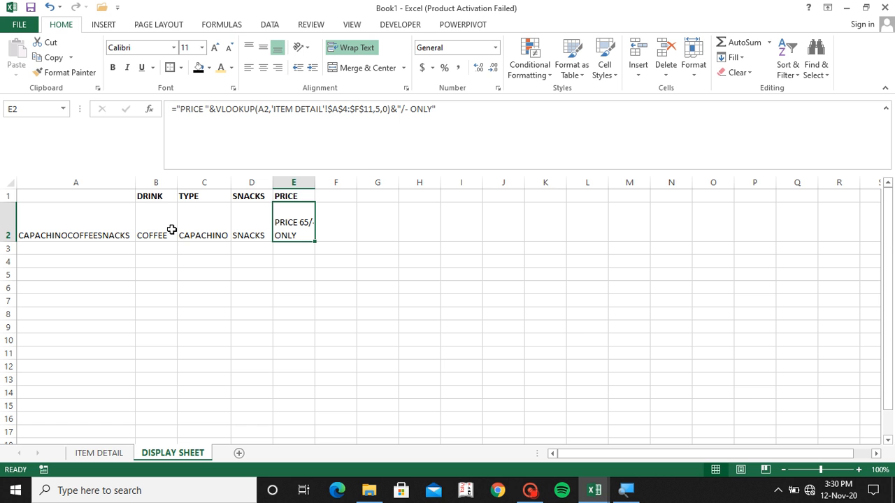
pyautogui.click(325, 216)
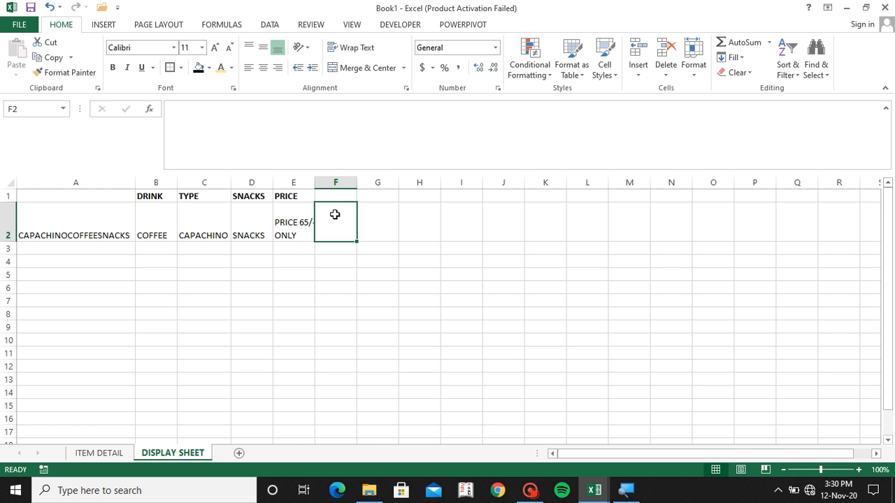
# On the ITEM DETAIL sheet, copy cell F5 containing the mango juice image, selecting the cell rather than the picture
pyautogui.click(97, 454)
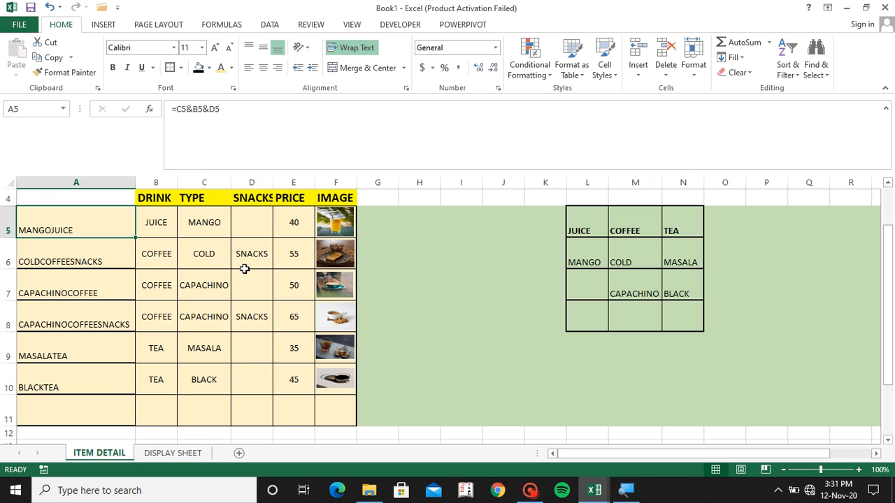
pyautogui.click(366, 222)
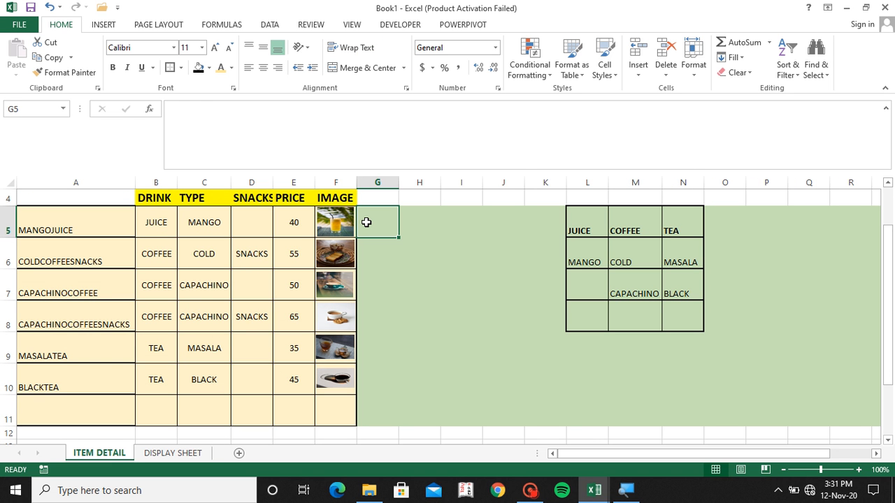
pyautogui.press('Left')
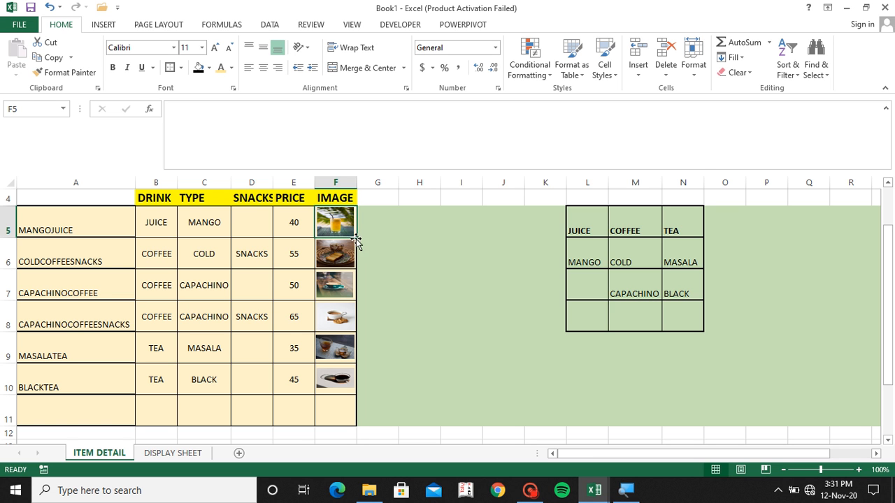
pyautogui.click(345, 218)
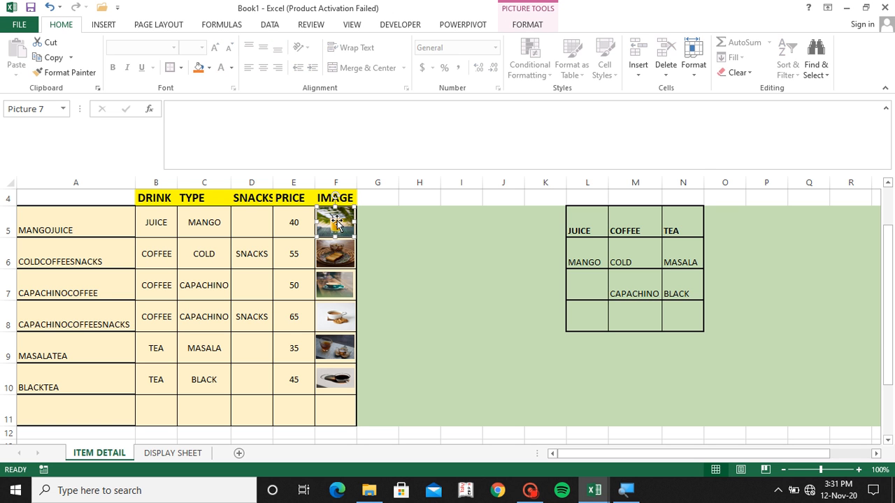
pyautogui.click(364, 220)
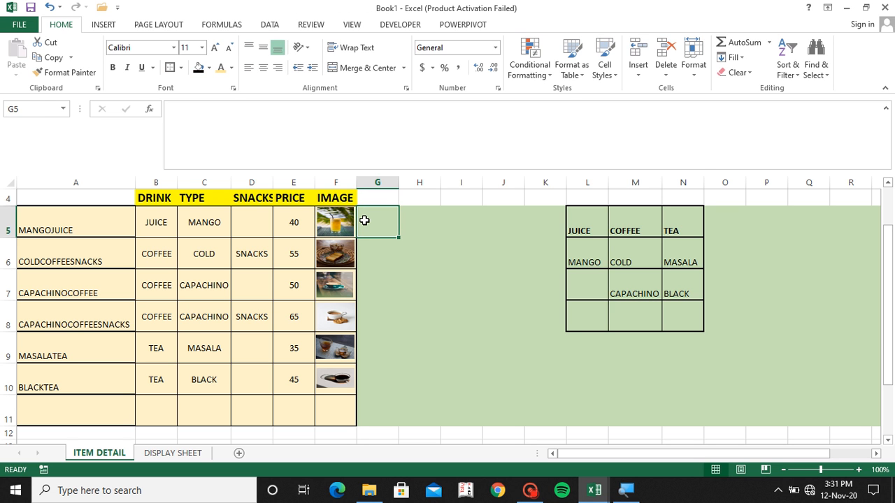
pyautogui.press('Left')
pyautogui.click(364, 221)
pyautogui.press('Left')
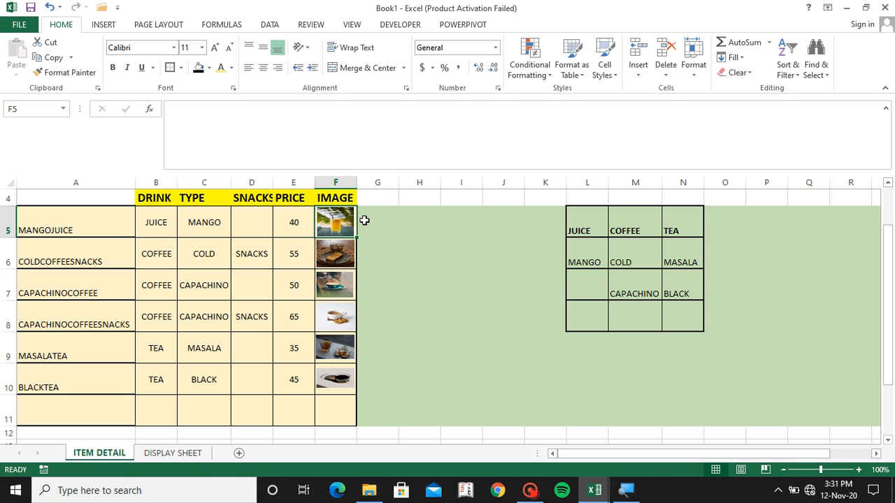
pyautogui.hotkey('ctrl', 'c')
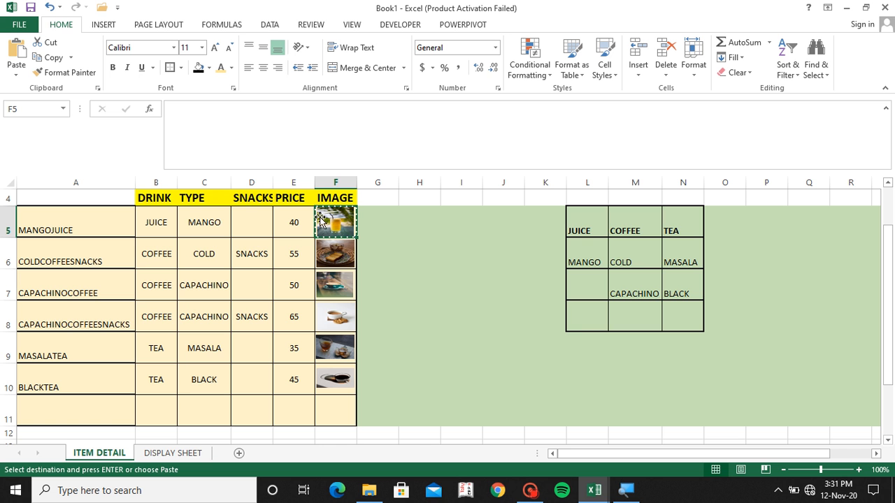
# Paste the copied image cell as a linked picture at F2 on DISPLAY SHEET
pyautogui.click(173, 453)
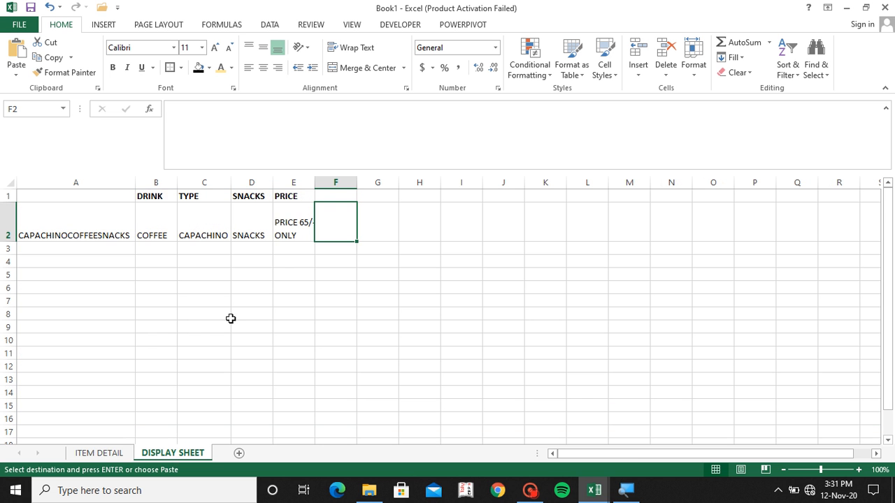
pyautogui.rightClick(335, 221)
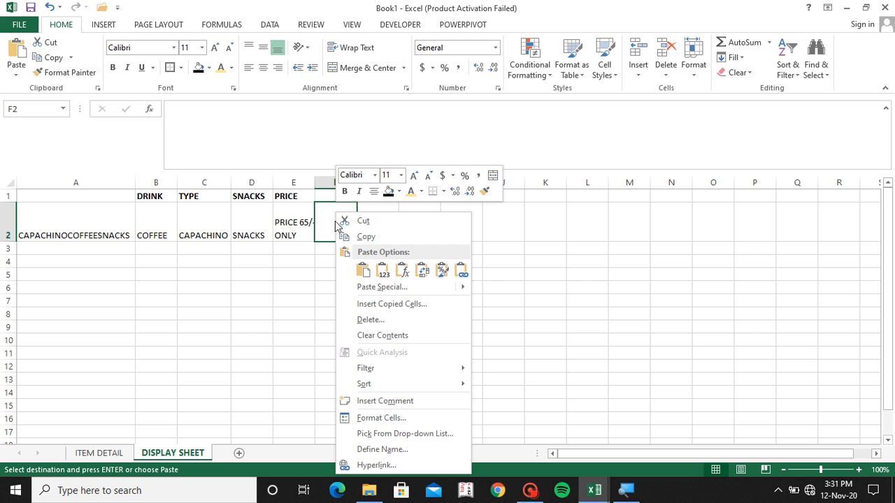
pyautogui.moveTo(373, 291)
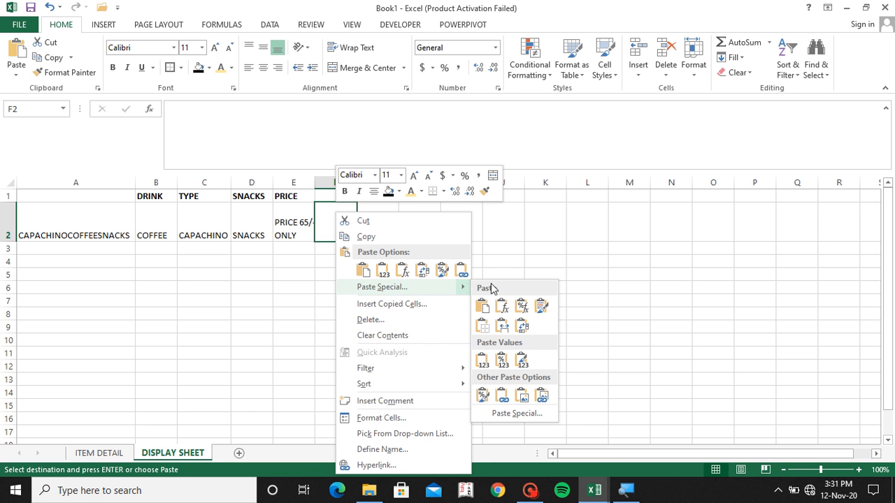
pyautogui.click(541, 395)
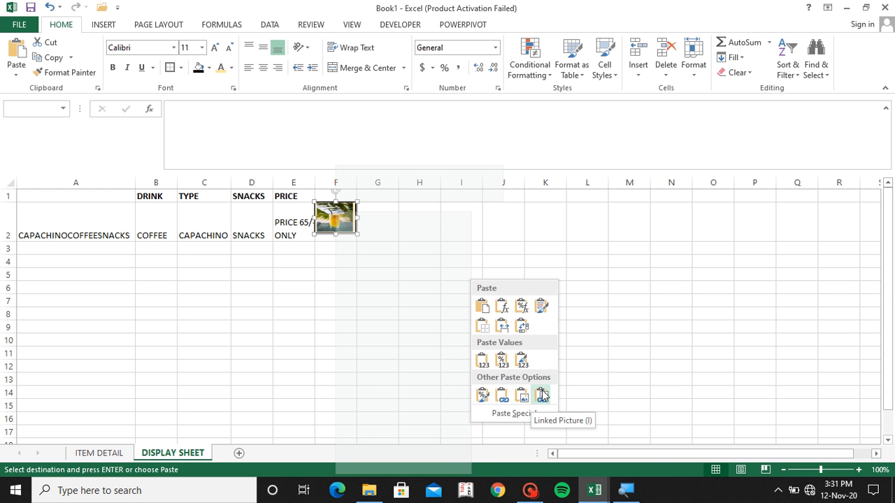
pyautogui.click(362, 313)
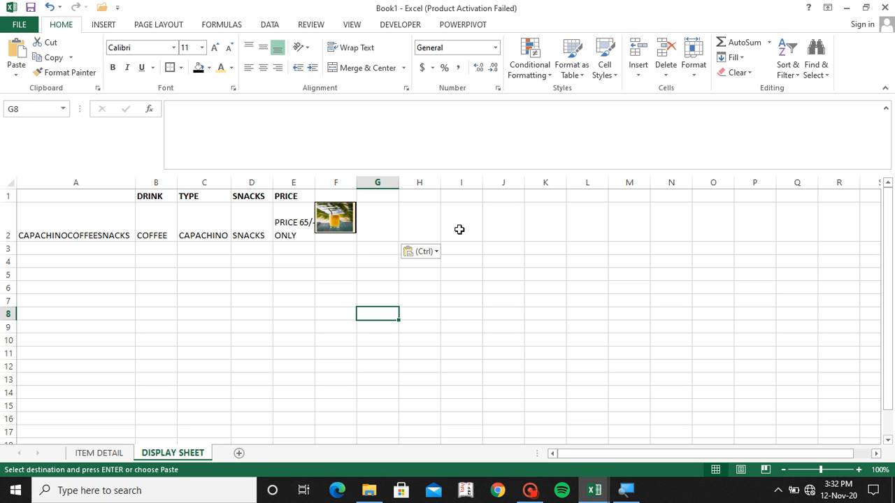
# Start a formula in cell I3 of DISPLAY SHEET with =IF(COUNTIF(
pyautogui.click(470, 250)
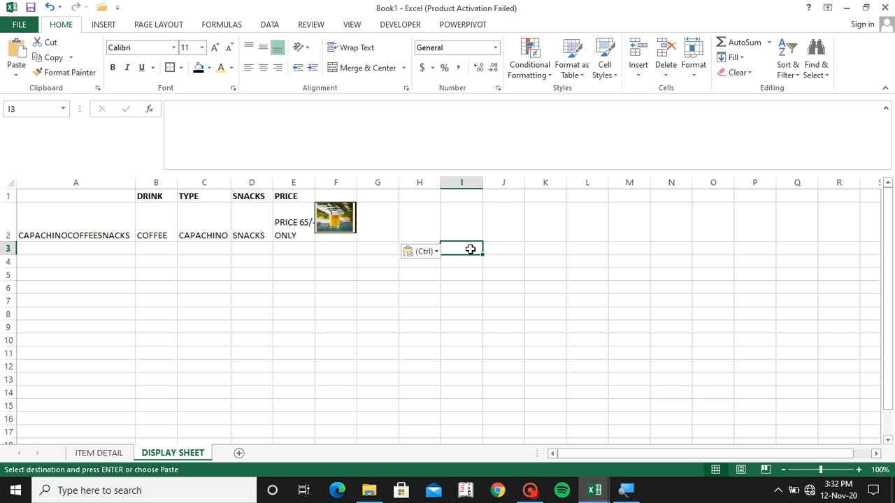
pyautogui.write('=')
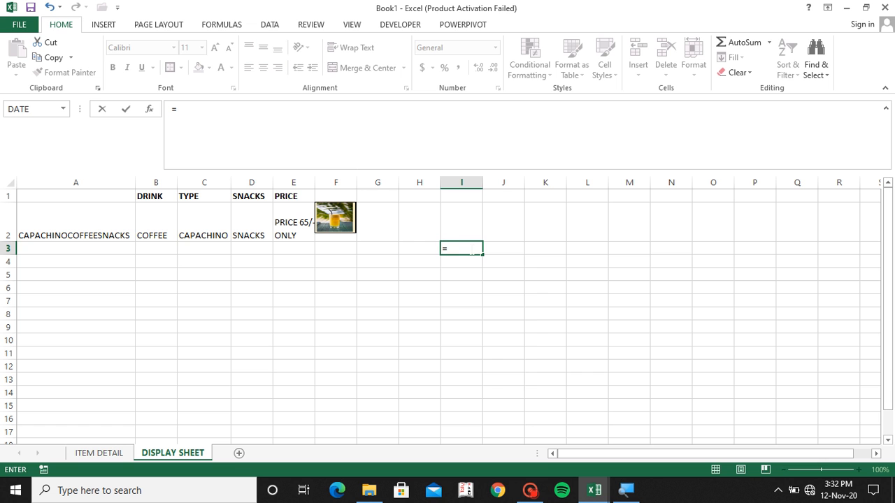
pyautogui.write('IF')
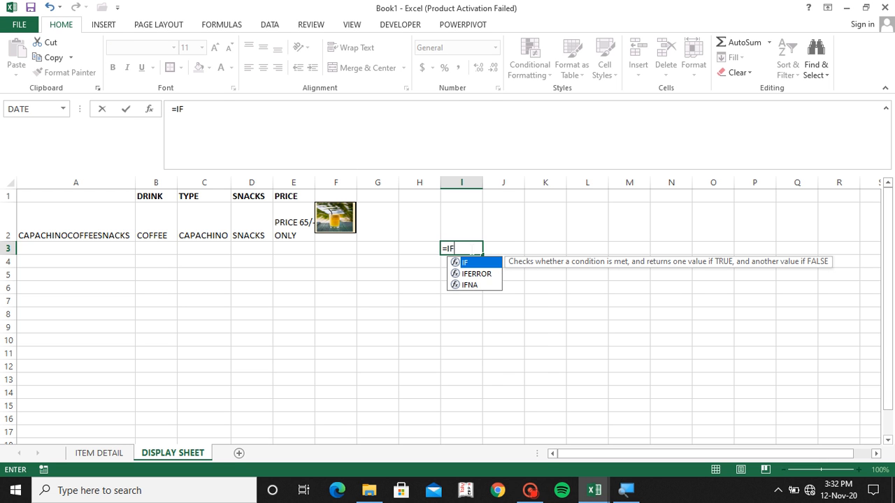
pyautogui.write('(')
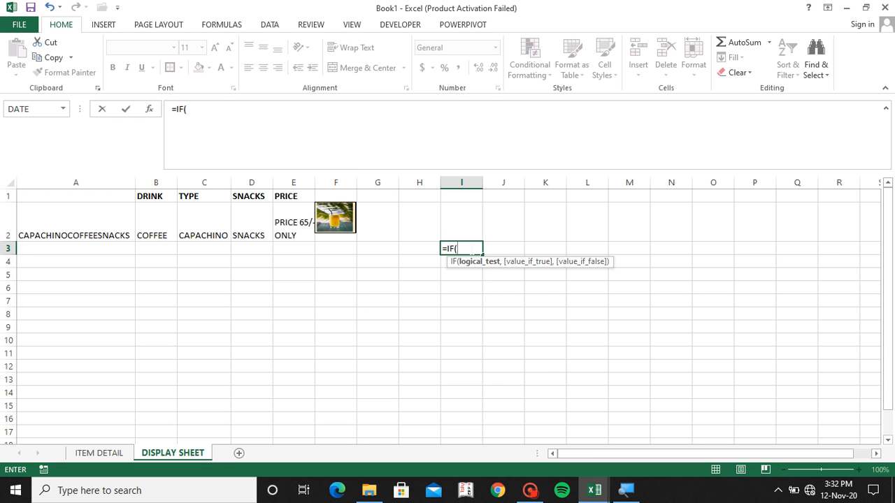
pyautogui.write('COU')
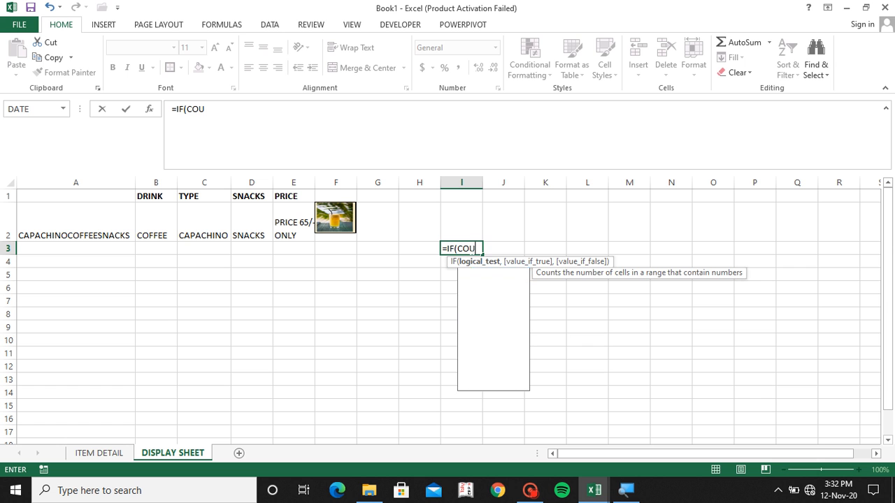
pyautogui.write('NITI')
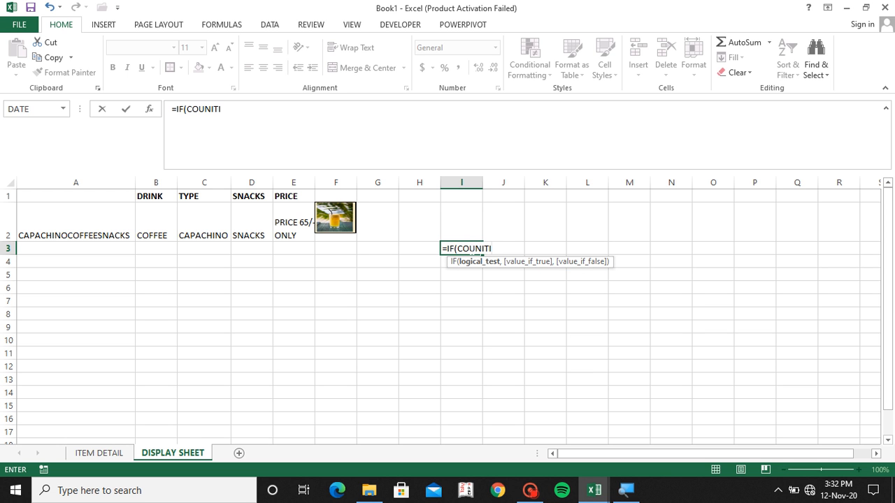
pyautogui.press('BackSpace')
pyautogui.press('BackSpace')
pyautogui.press('BackSpace')
pyautogui.write('TIF')
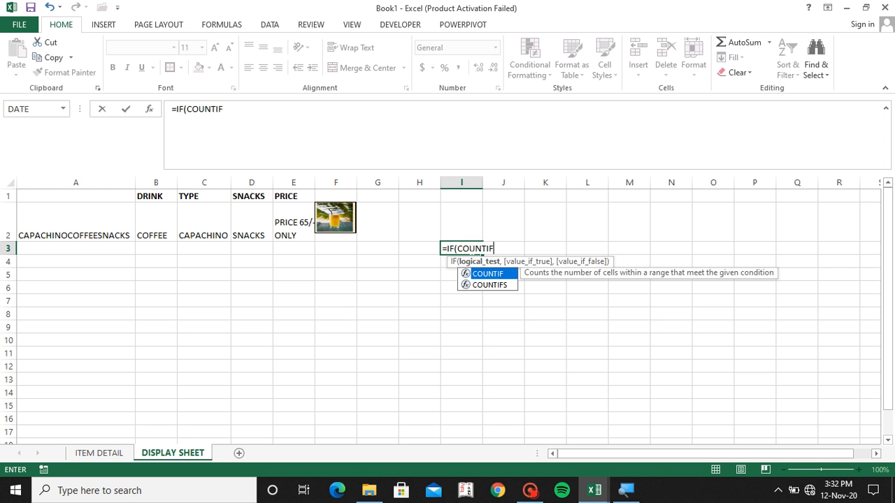
pyautogui.write('(')
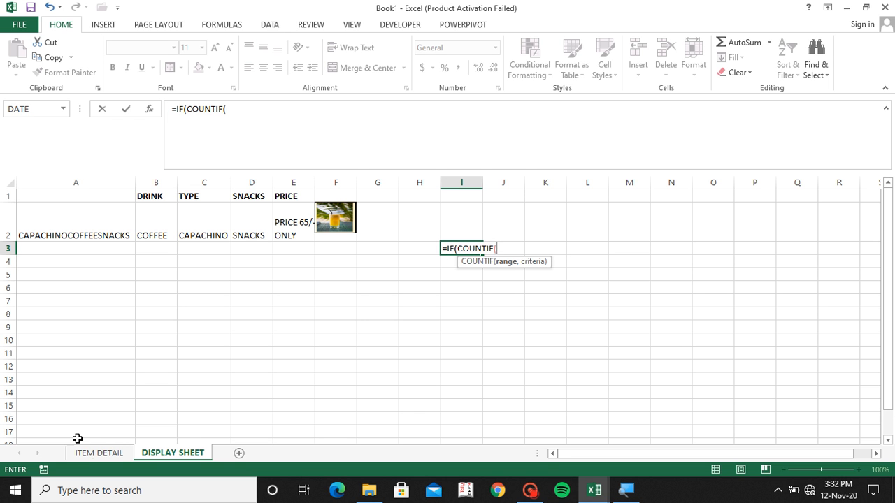
# Set the COUNTIF range to the absolute reference 'ITEM DETAIL'!$A$5:$A$11
pyautogui.click(94, 453)
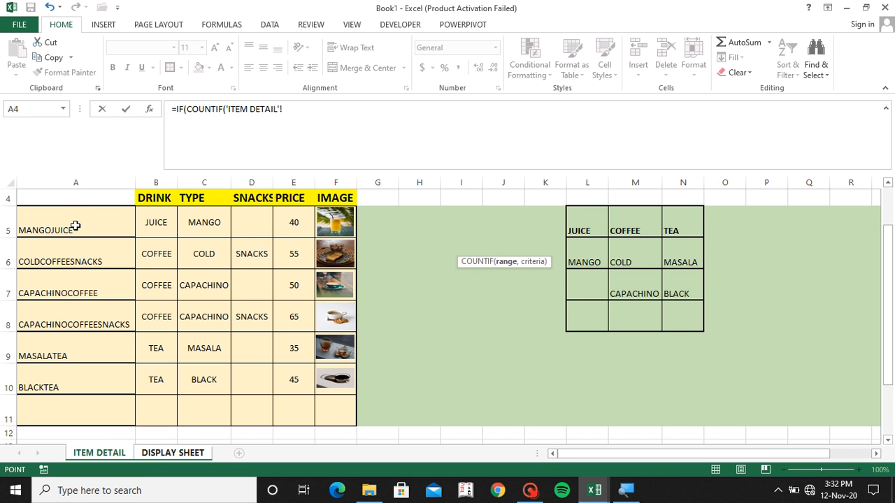
pyautogui.moveTo(77, 220); pyautogui.dragTo(46, 398)
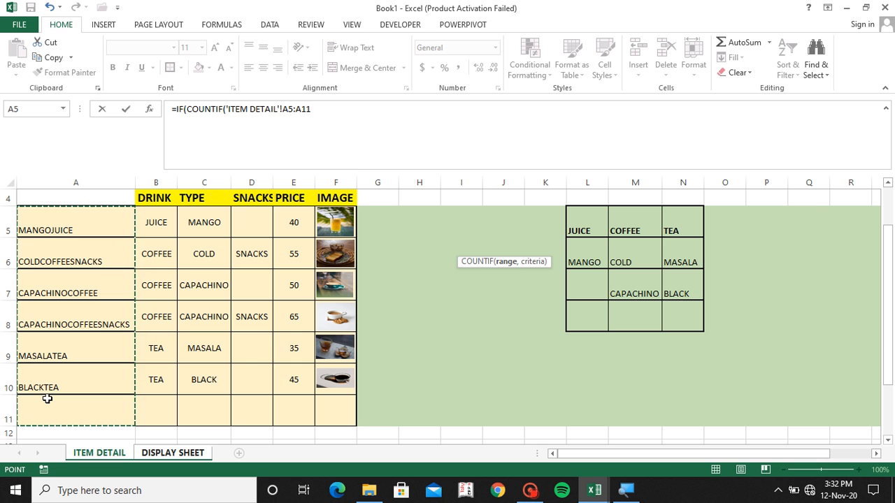
pyautogui.press('F4')
pyautogui.write(',')
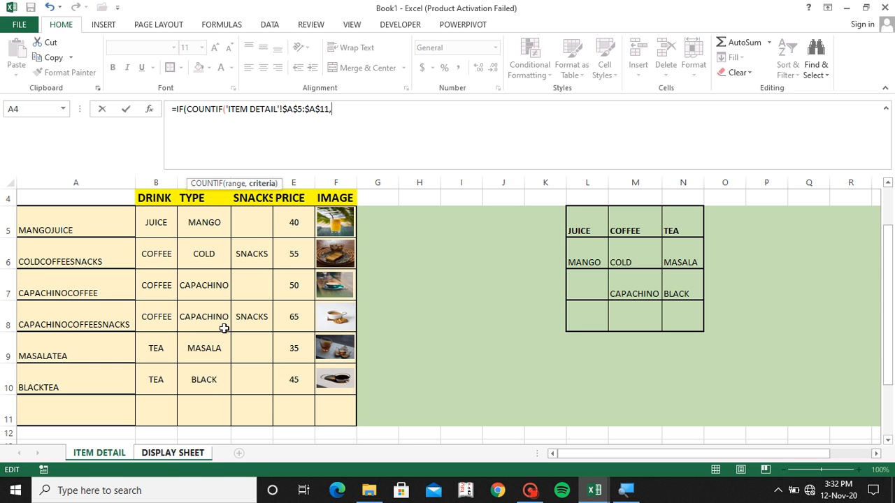
# Use the absolute reference 'DISPLAY SHEET'!$A$2 as the COUNTIF criteria and close the function's parenthesis
pyautogui.click(151, 451)
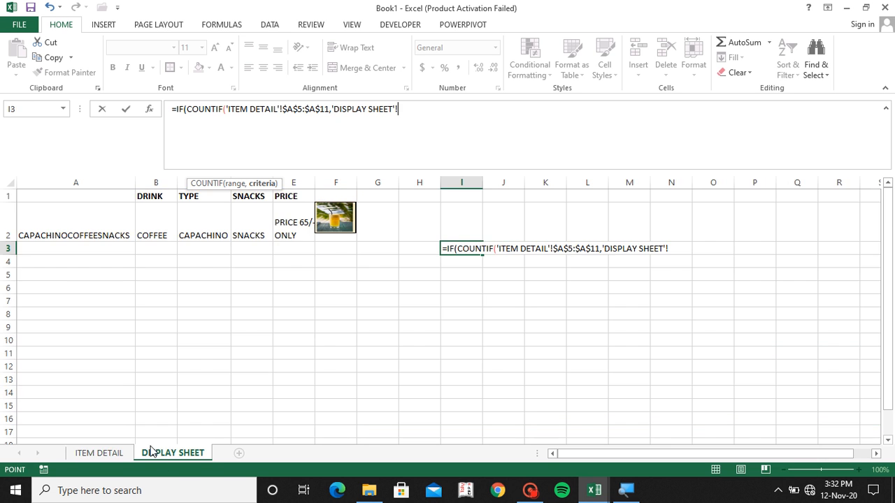
pyautogui.click(34, 234)
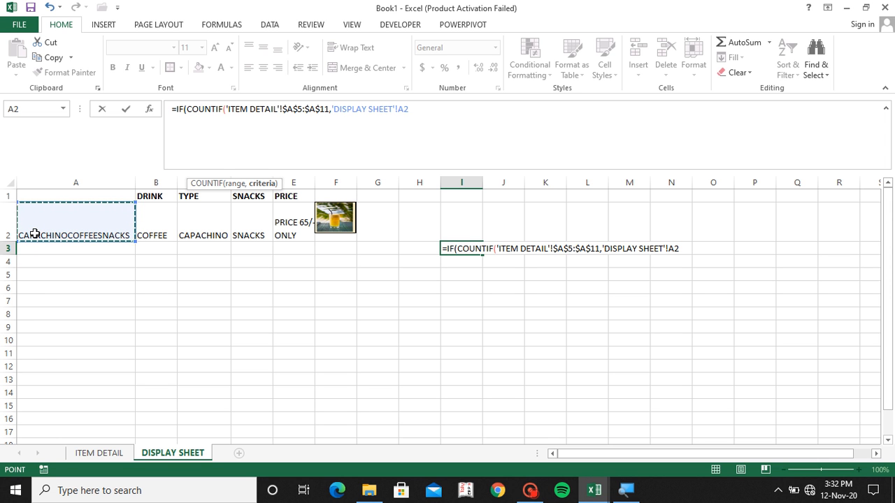
pyautogui.press('F4')
pyautogui.write(',')
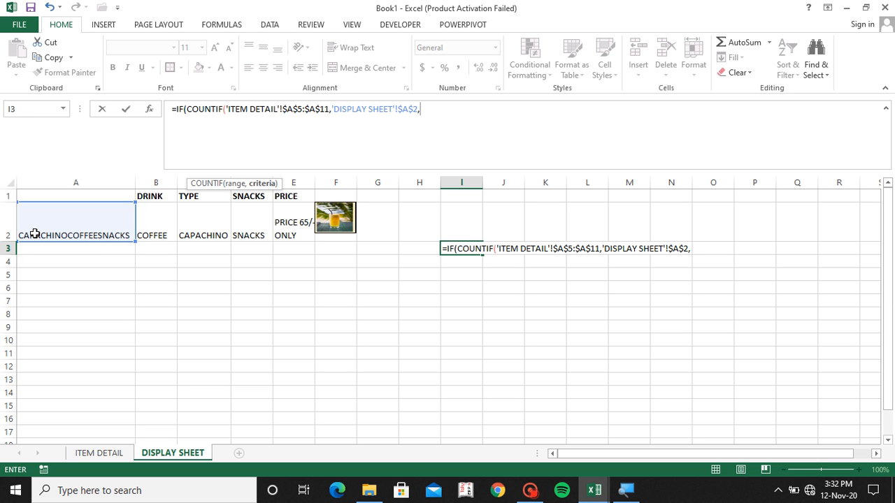
pyautogui.press('BackSpace')
pyautogui.write(')')
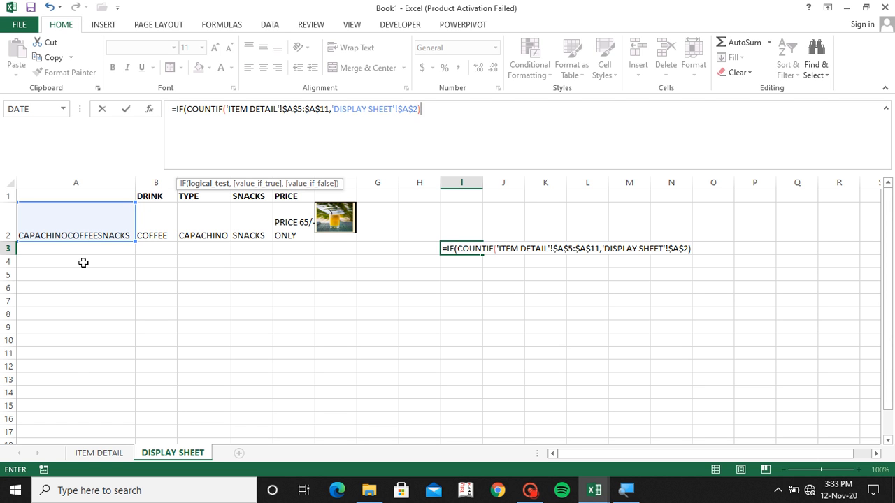
# Complete the IF function's logical test with >0 and a comma, ready for the value-if-true argument
pyautogui.click(101, 452)
pyautogui.write('>0')
pyautogui.write(',')
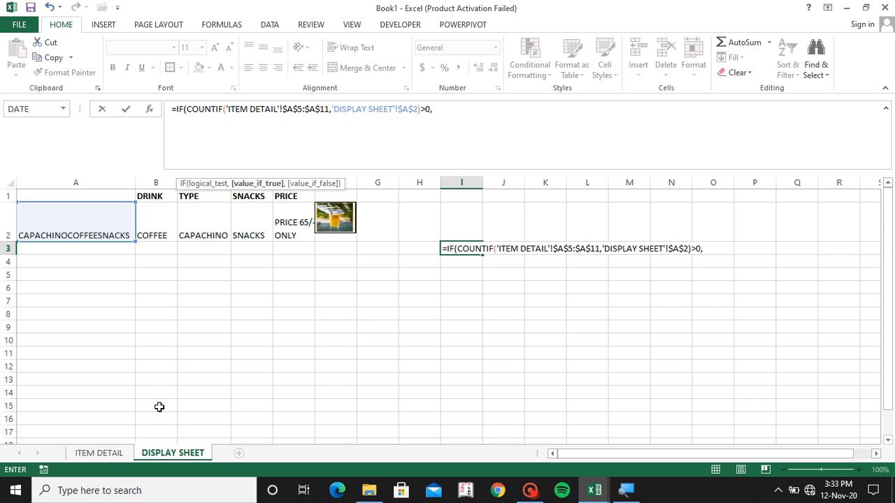
# Start an INDEX function as the value-if-true argument with the absolute array 'ITEM DETAIL'!$F$5:$F$11
pyautogui.write('INDEX')
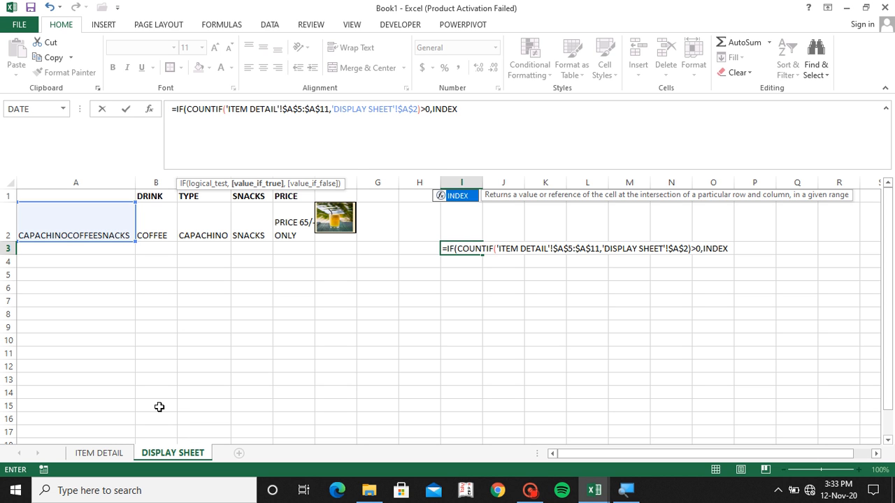
pyautogui.write('(')
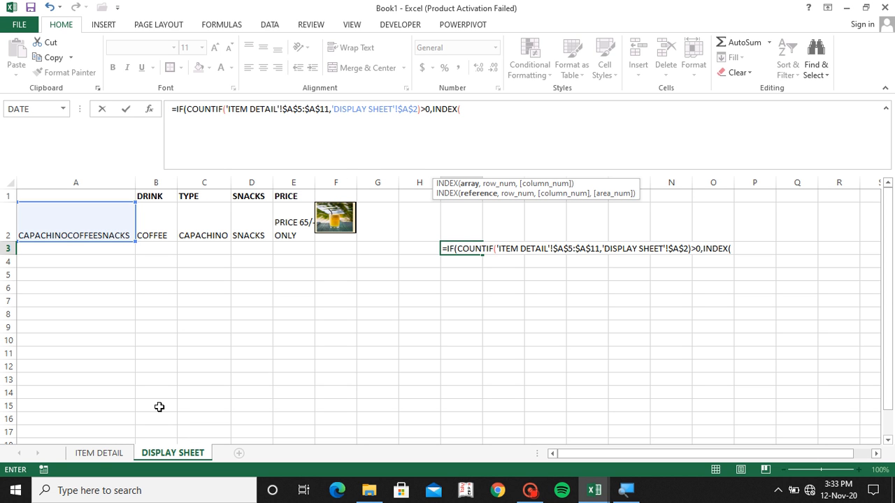
pyautogui.click(99, 453)
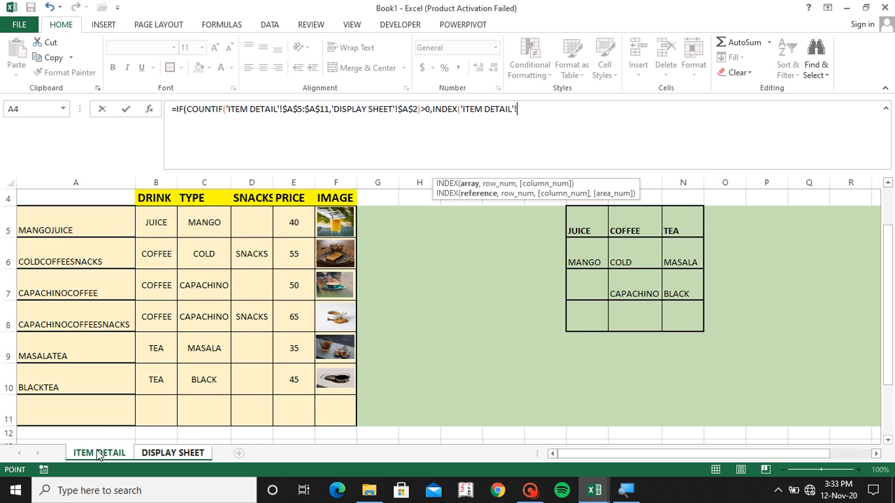
pyautogui.click(379, 226)
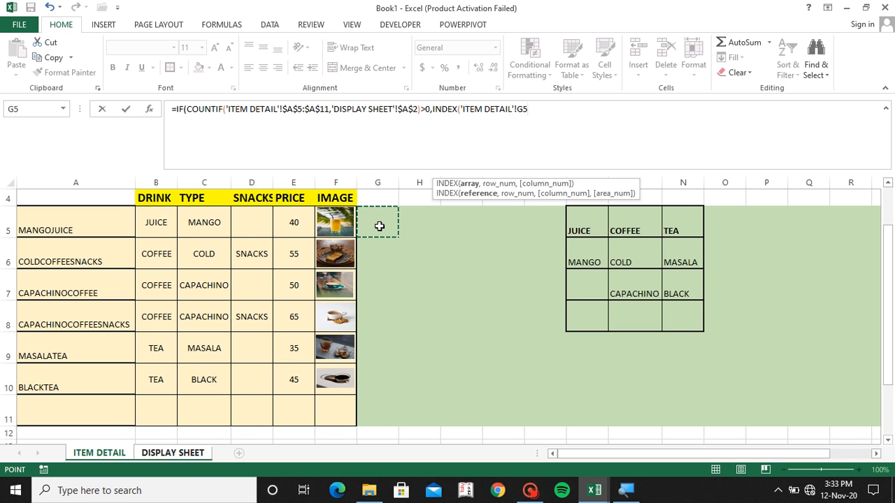
pyautogui.press('Left')
pyautogui.hotkey('shift', 'Down')
pyautogui.hotkey('shift', 'Down')
pyautogui.hotkey('shift', 'Down')
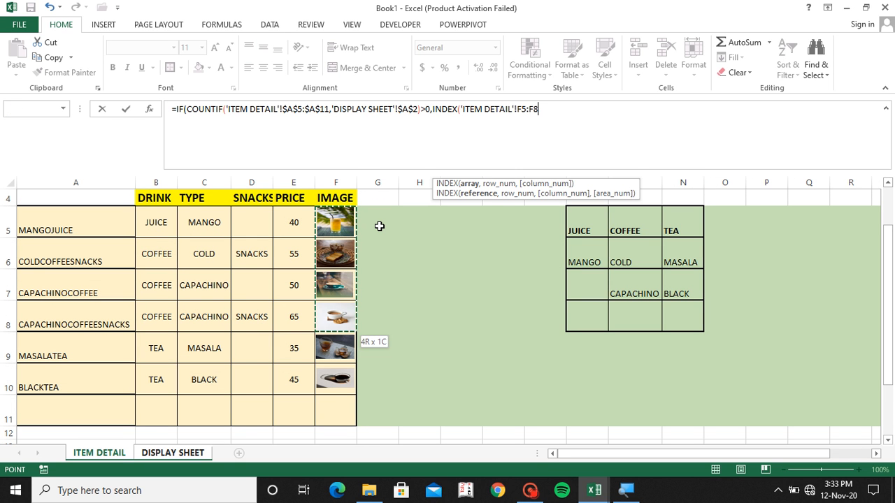
pyautogui.hotkey('shift', 'Down')
pyautogui.hotkey('shift', 'Down')
pyautogui.hotkey('shift', 'Down')
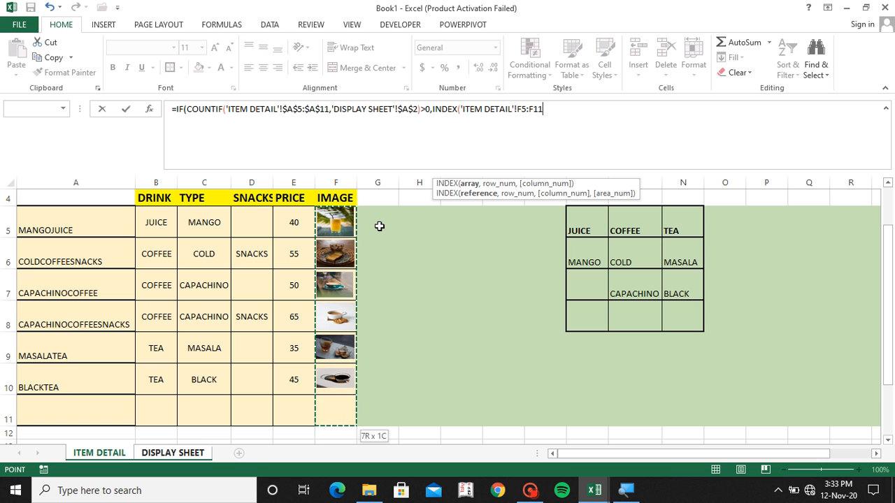
pyautogui.press('F4')
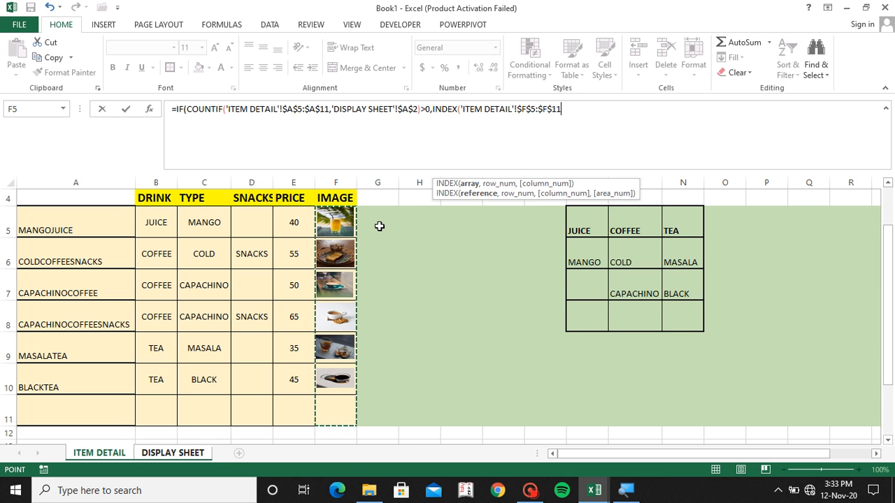
pyautogui.write(',')
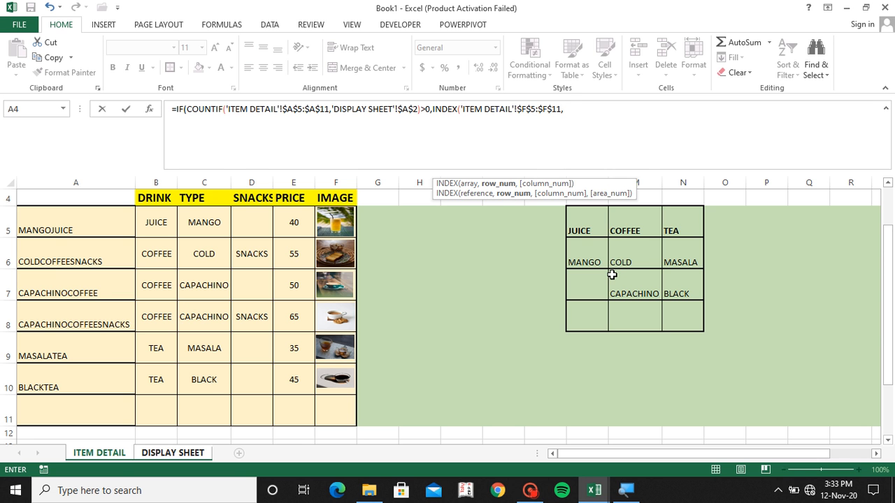
# Nest a MATCH function as INDEX's row number, with 'DISPLAY SHEET'!$A$2 as the absolute lookup value
pyautogui.write('MAT')
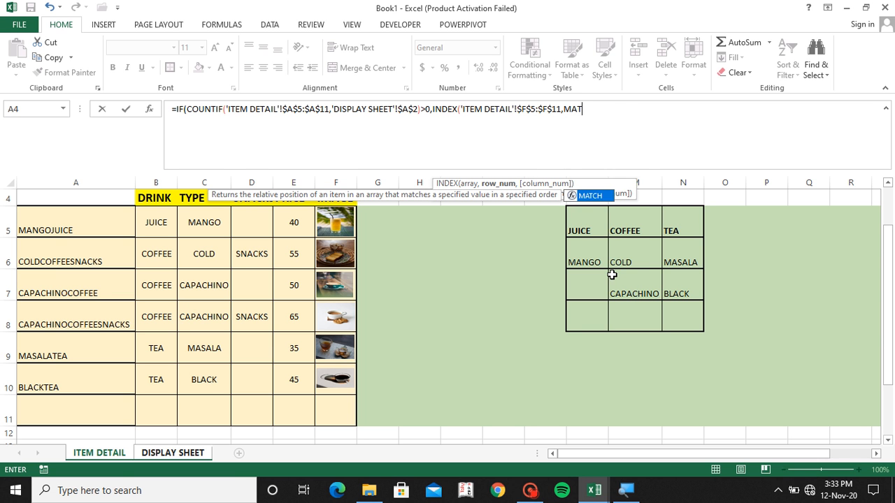
pyautogui.write('CH(')
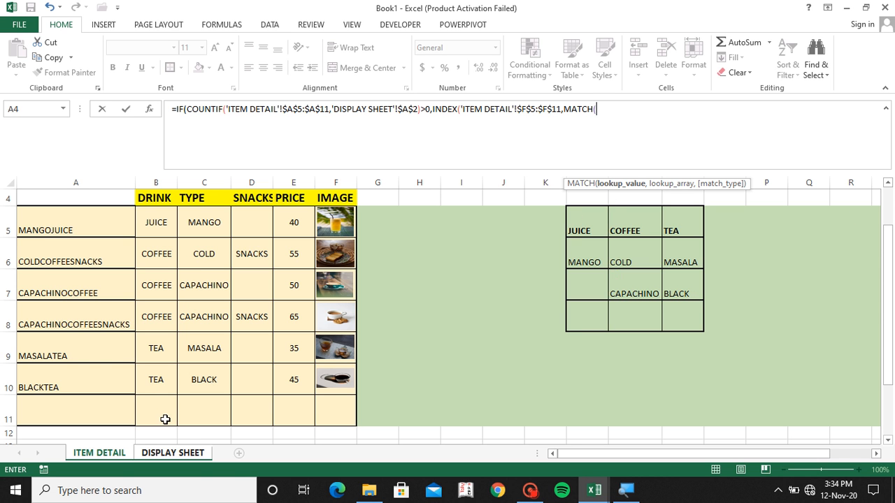
pyautogui.click(168, 453)
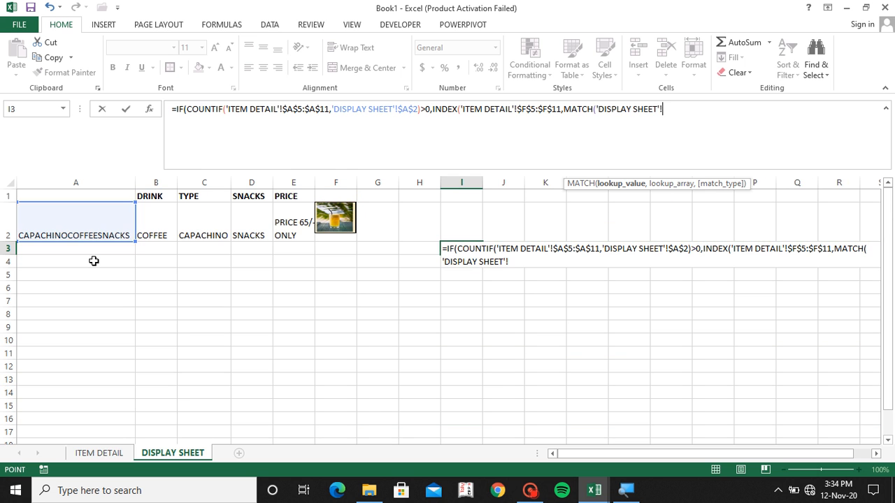
pyautogui.click(66, 222)
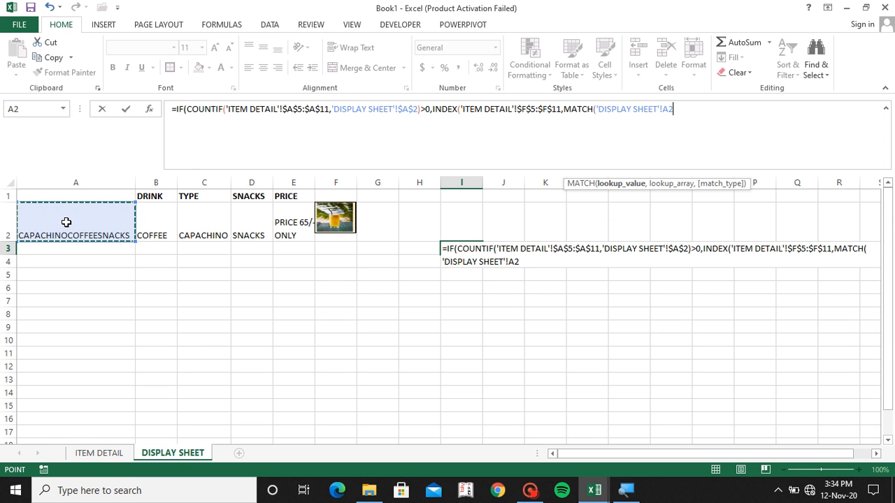
pyautogui.press('F4')
pyautogui.write(',')
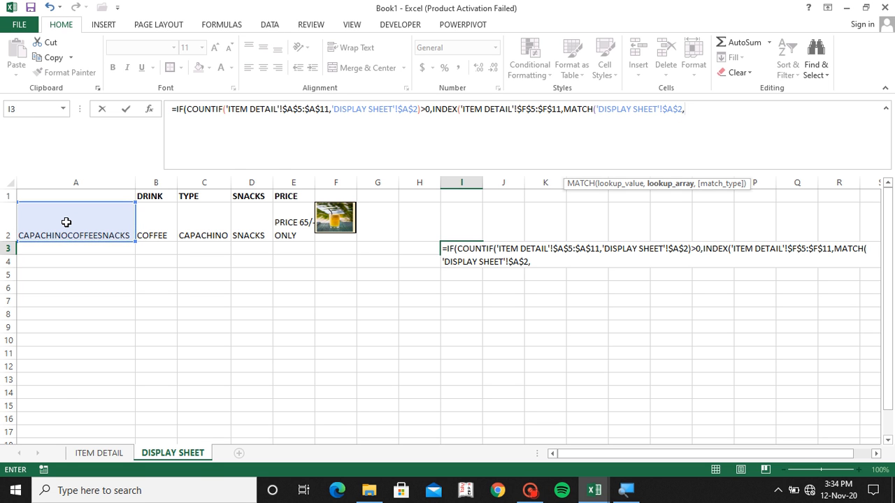
# Complete MATCH with lookup array 'ITEM DETAIL'!$A$5:$A$11 and match type 0, closing MATCH and INDEX ready for the value-if-false argument
pyautogui.click(80, 458)
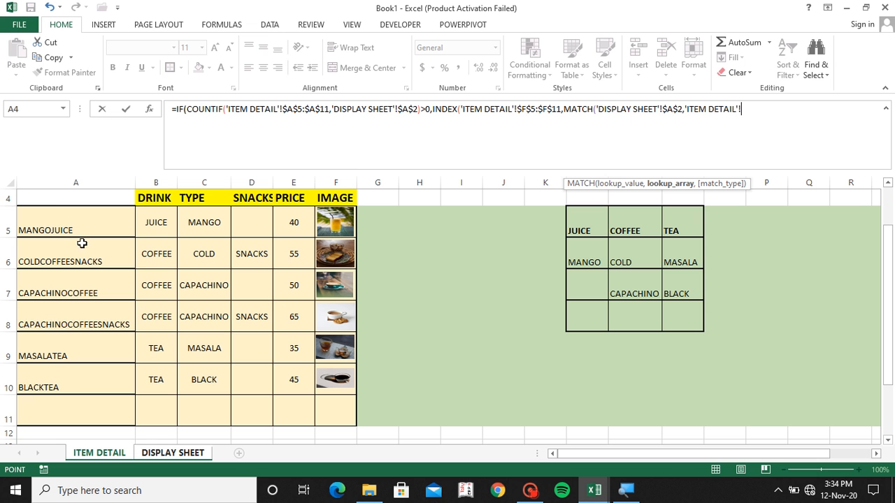
pyautogui.moveTo(82, 232); pyautogui.dragTo(105, 416)
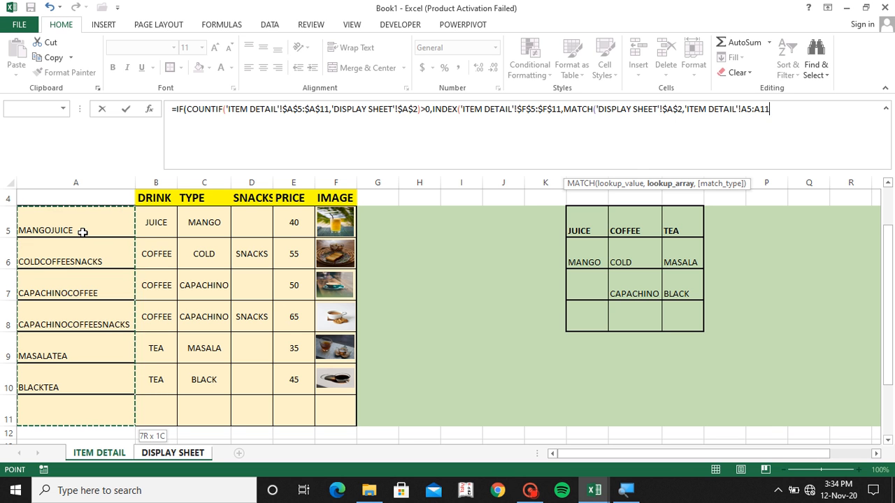
pyautogui.press('F4')
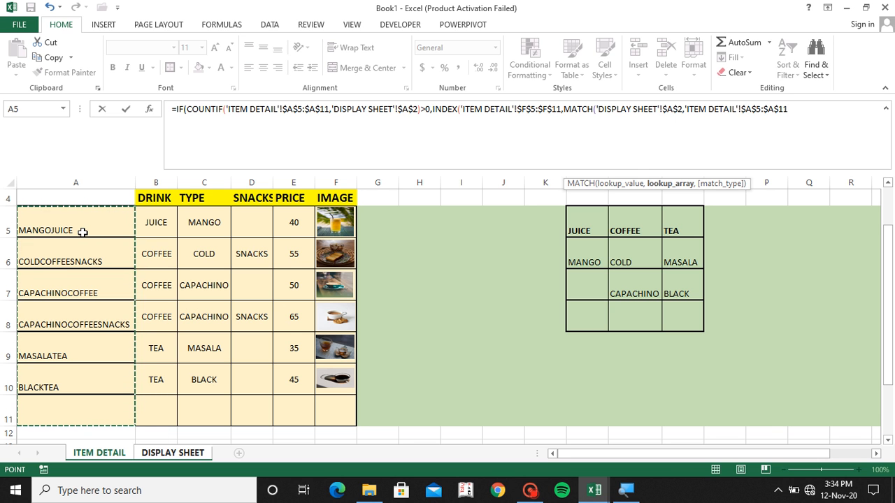
pyautogui.write(',')
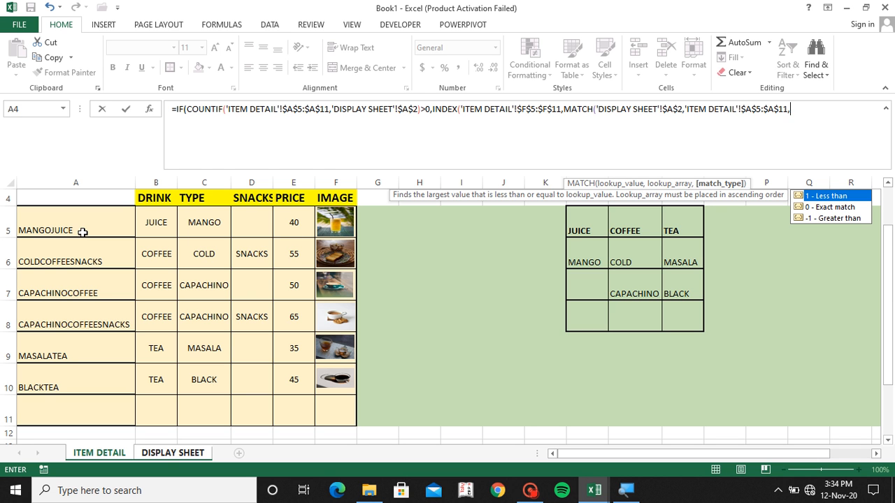
pyautogui.write('0)')
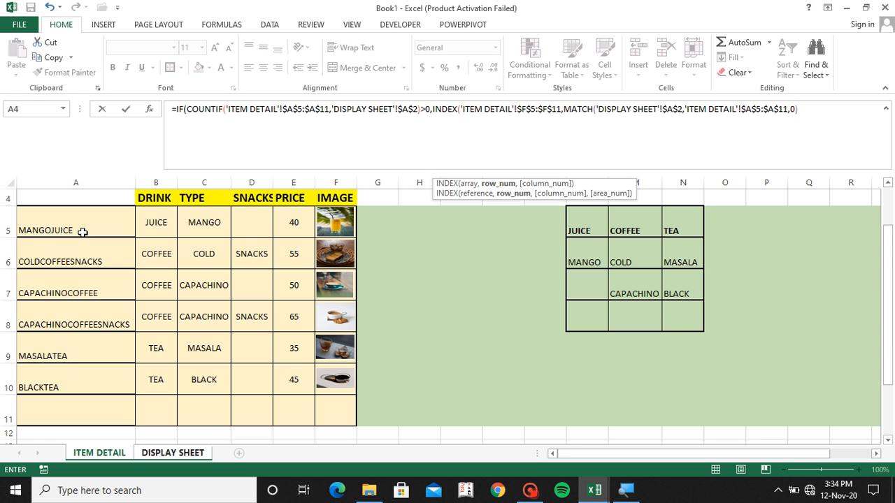
pyautogui.write(')')
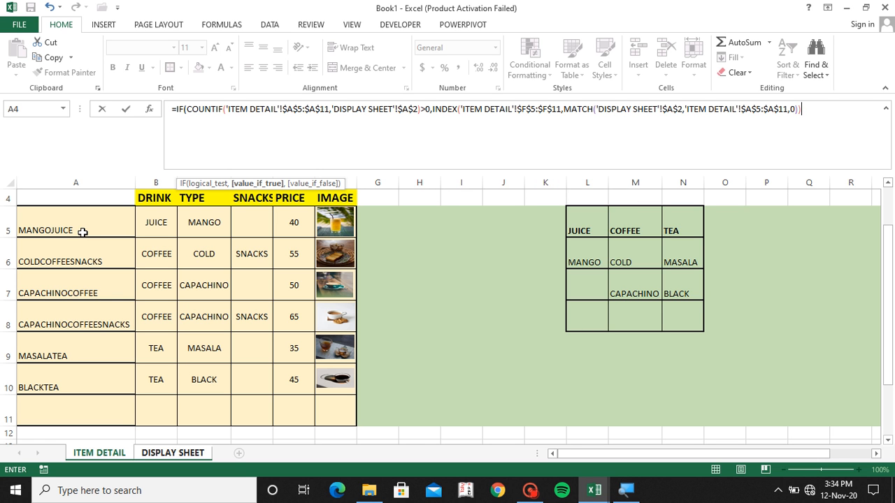
pyautogui.write(',')
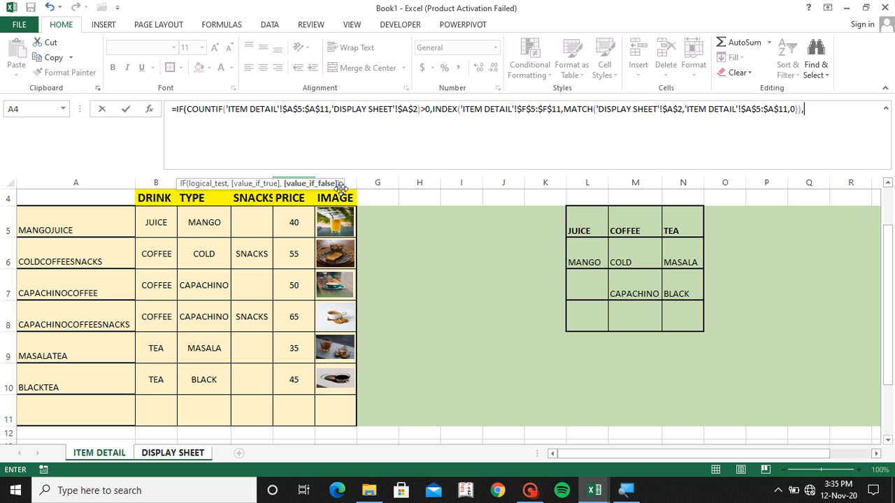
pyautogui.write('IN')
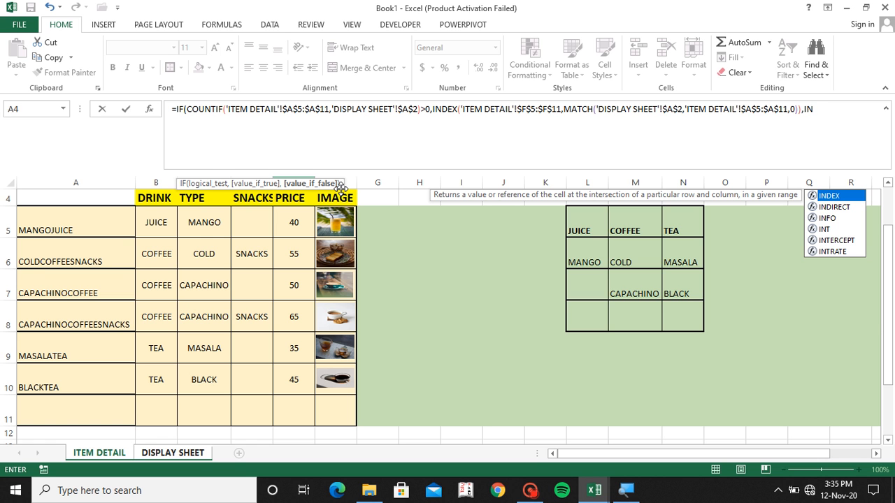
pyautogui.press('BackSpace')
pyautogui.press('BackSpace')
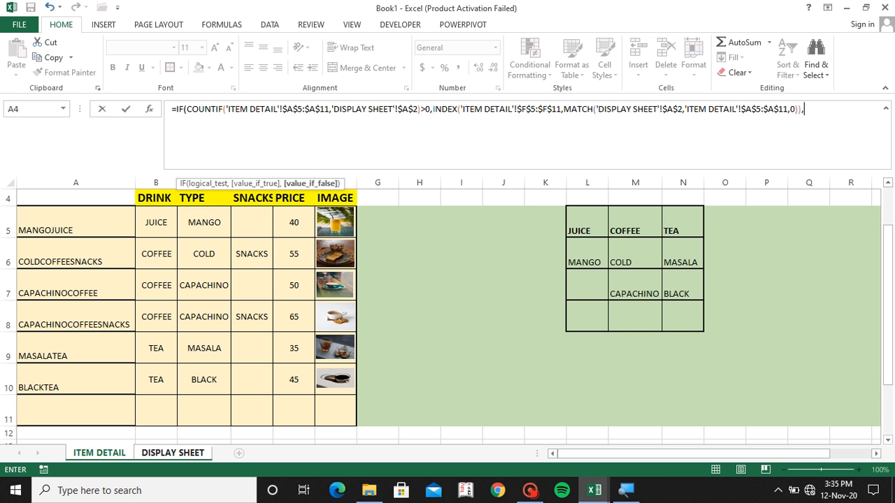
# Copy the whole INDEX/MATCH expression from the value-if-true argument into the value-if-false argument
pyautogui.click(432, 109)
pyautogui.moveTo(432, 109); pyautogui.dragTo(802, 109)
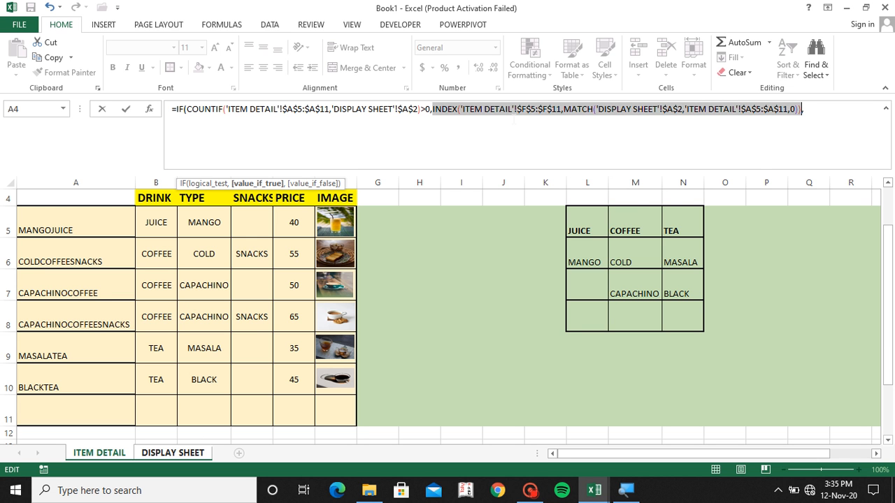
pyautogui.hotkey('ctrl', 'c')
pyautogui.click(804, 109)
pyautogui.hotkey('ctrl', 'v')
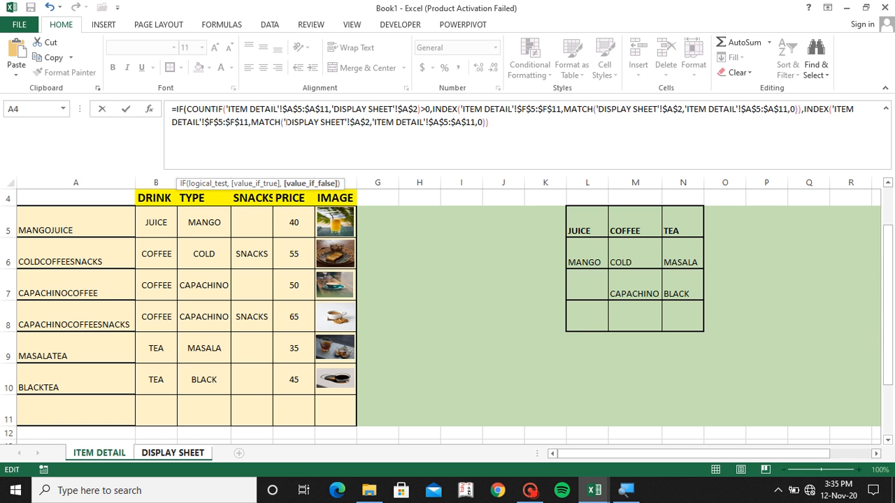
# Replace the lookup value 'DISPLAY SHEET'!$A$2 in the second MATCH function with the text "ERROR"
pyautogui.click(284, 122)
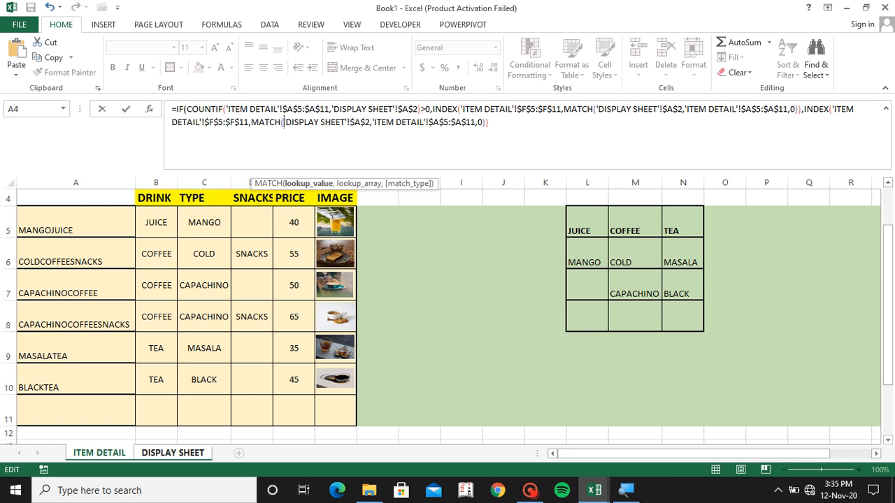
pyautogui.press('Delete')
pyautogui.press('Delete')
pyautogui.press('Delete')
pyautogui.press('Delete')
pyautogui.press('Delete')
pyautogui.press('Delete')
pyautogui.press('Delete')
pyautogui.press('Delete')
pyautogui.press('Delete')
pyautogui.press('Delete')
pyautogui.press('Delete')
pyautogui.press('Delete')
pyautogui.press('Delete')
pyautogui.press('Delete')
pyautogui.press('Delete')
pyautogui.press('Delete')
pyautogui.press('Delete')
pyautogui.press('Delete')
pyautogui.press('Delete')
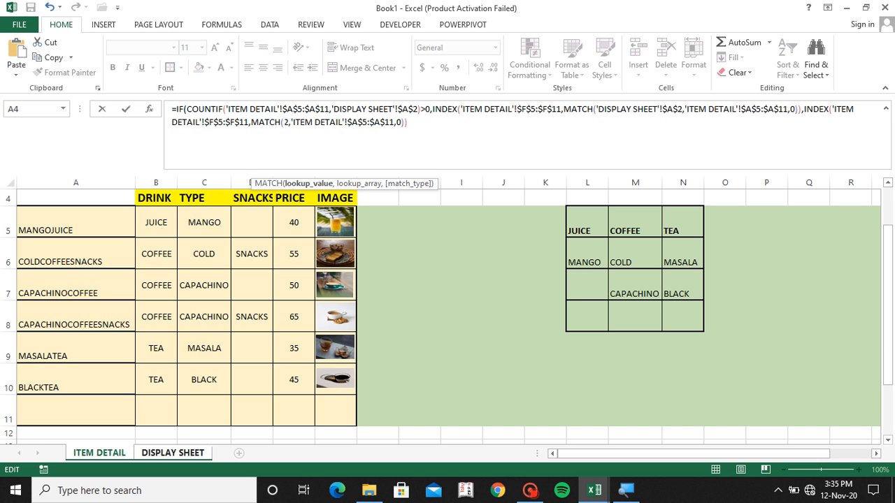
pyautogui.press('Delete')
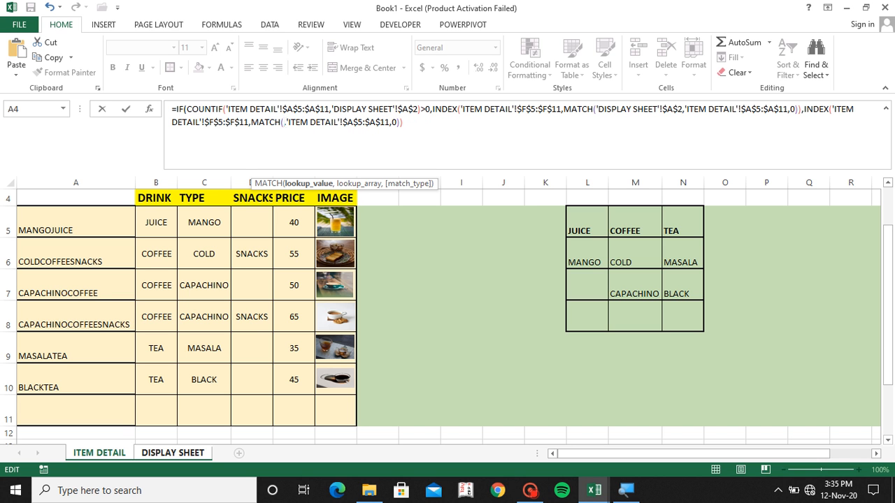
pyautogui.write("'ERROR")
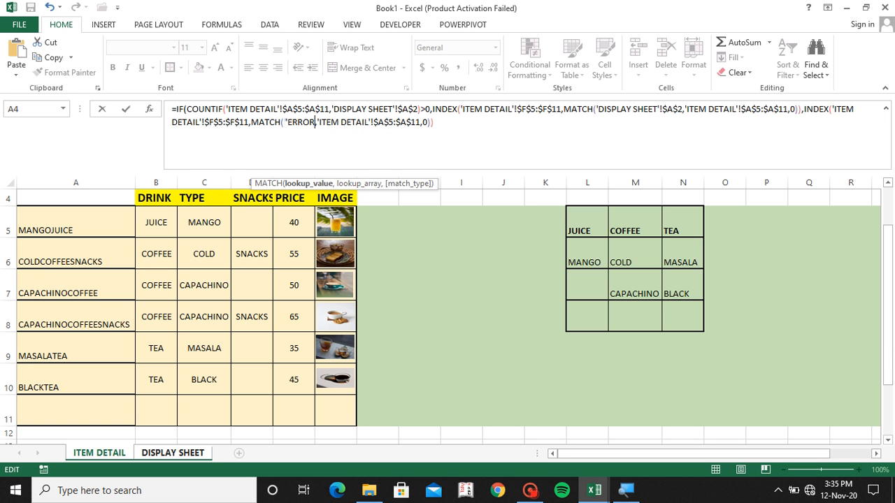
pyautogui.write('"')
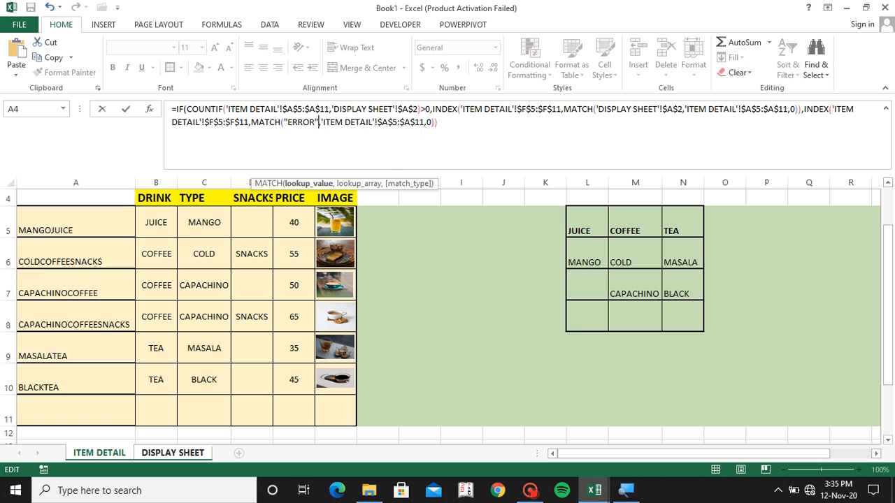
# Enter the completed IF formula in cell I3, accepting Excel's proposed formula correction
pyautogui.press('Right')
pyautogui.press('Right')
pyautogui.press('Right')
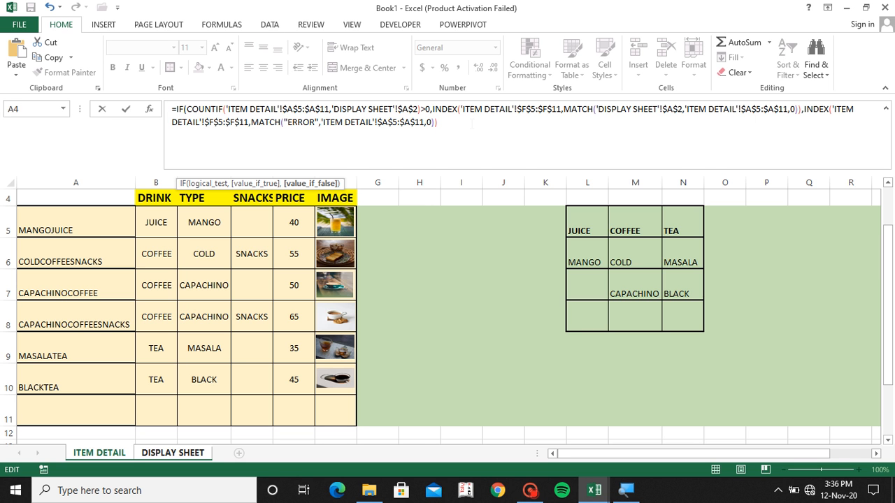
pyautogui.press('Return')
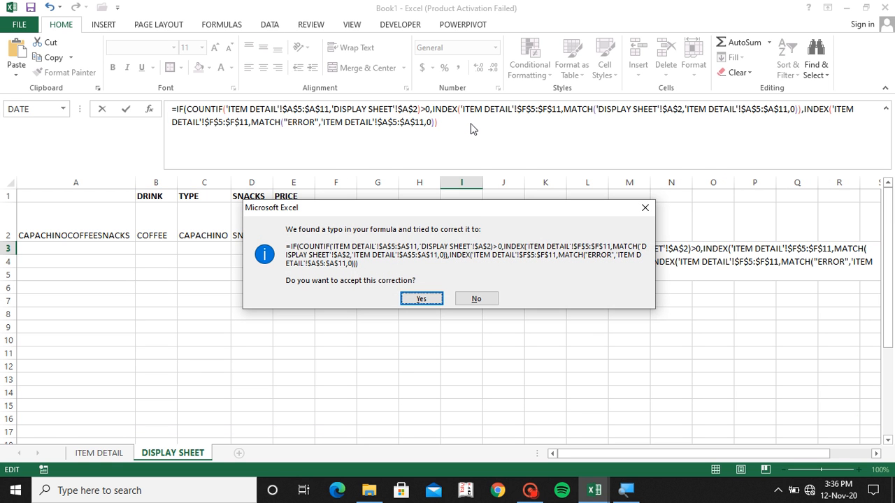
pyautogui.press('Return')
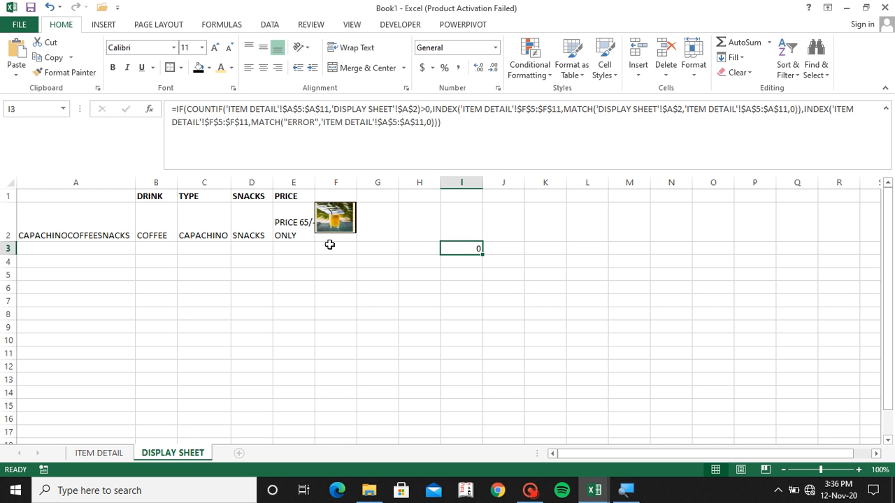
# On the ITEM DETAIL sheet, number the image cells F5 to F10 from 1 to 6
pyautogui.click(104, 456)
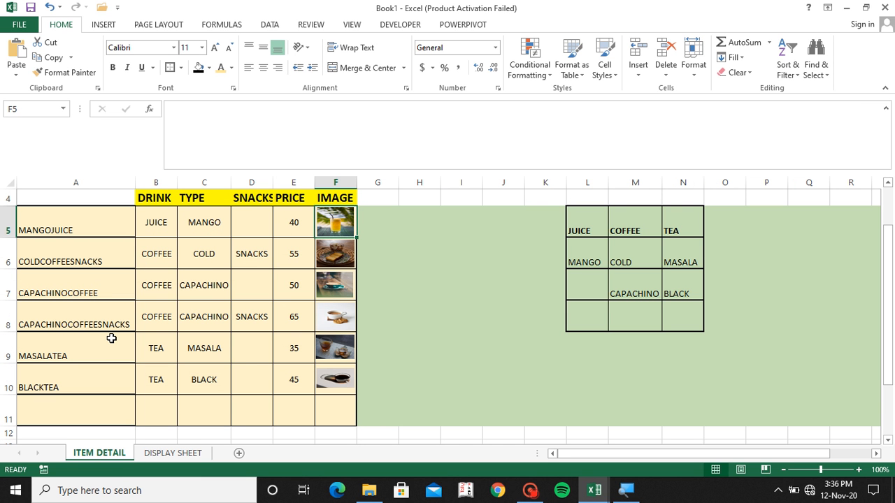
pyautogui.click(372, 230)
pyautogui.press('Left')
pyautogui.write('1')
pyautogui.press('Return')
pyautogui.write('2')
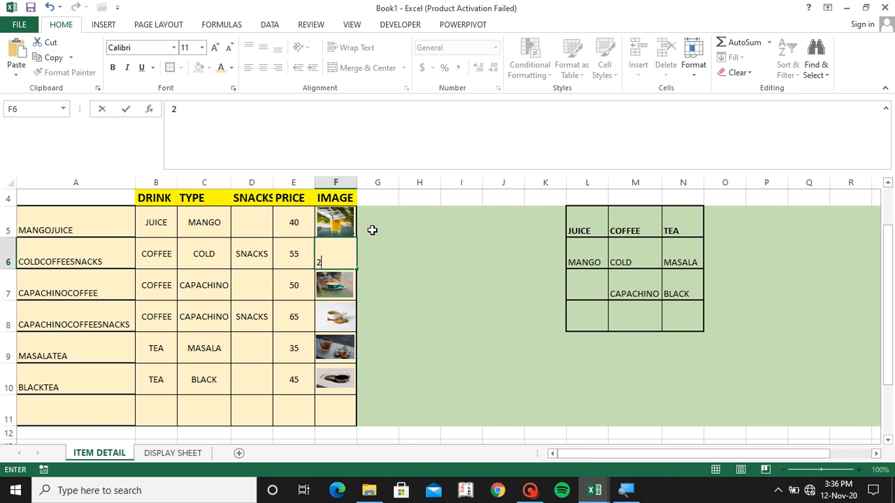
pyautogui.press('Return')
pyautogui.write('3')
pyautogui.press('Return')
pyautogui.write('4')
pyautogui.press('Return')
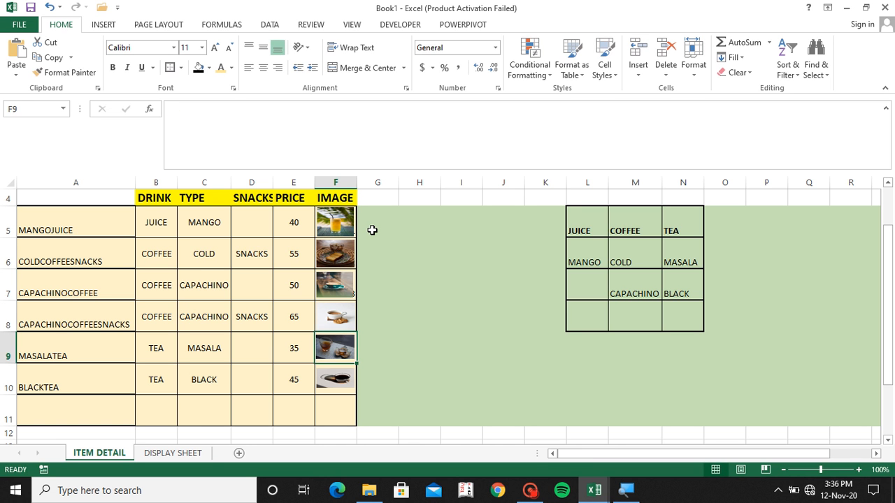
pyautogui.write('5')
pyautogui.press('Return')
pyautogui.write('6')
pyautogui.press('Return')
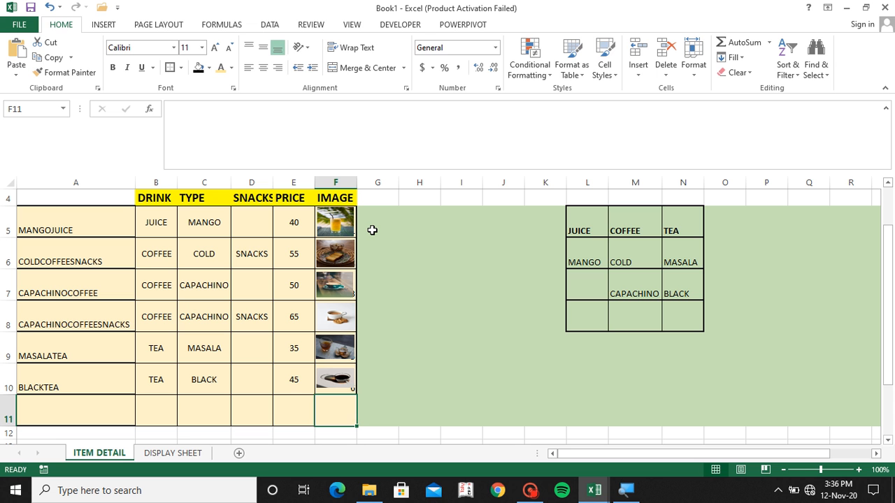
# Complete row 11 as the fallback record with 0 in the image cell F11 and ERROR in A11
pyautogui.press('Left')
pyautogui.press('Left')
pyautogui.press('Left')
pyautogui.press('Left')
pyautogui.press('Left')
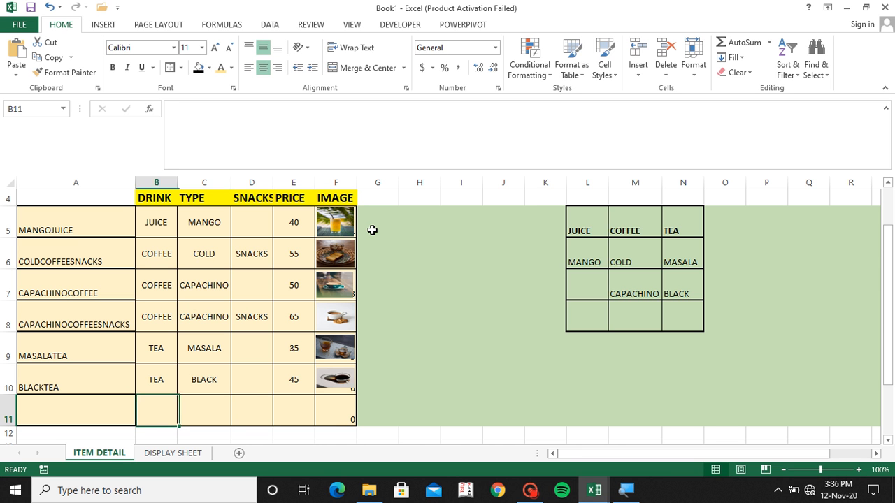
pyautogui.write('ERROR')
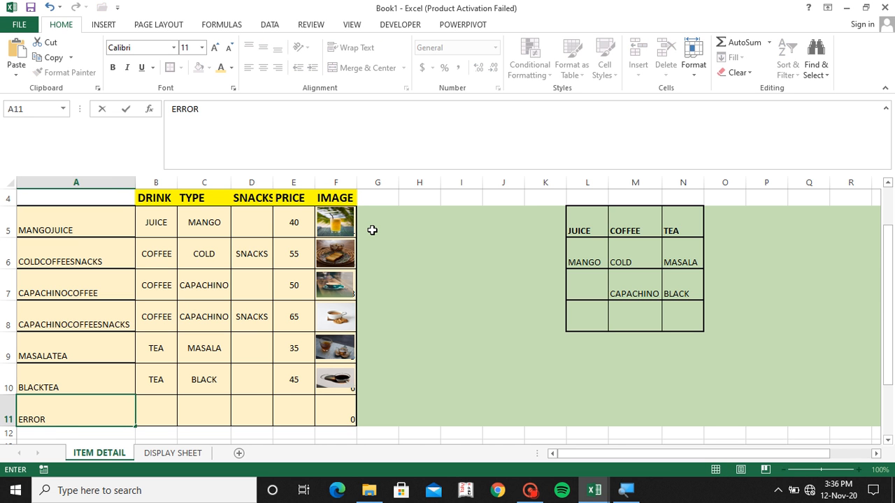
pyautogui.press('Tab')
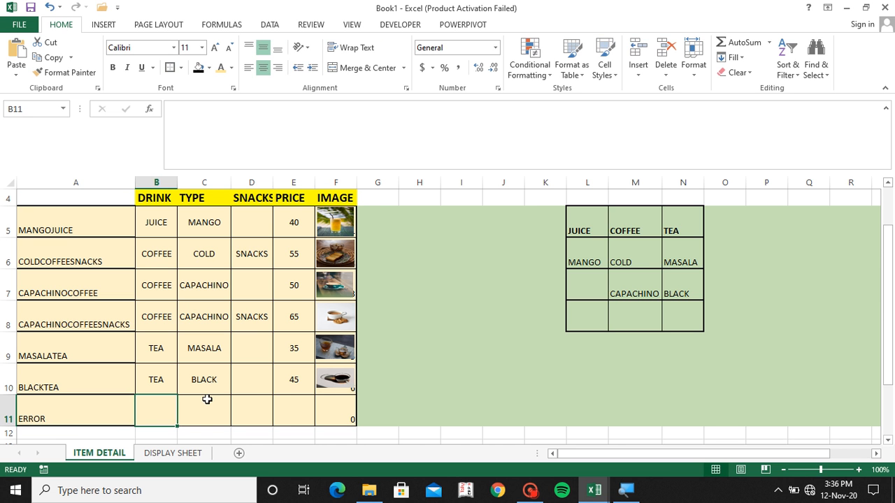
# Compare the formula result in I3 of the display sheet with the matching item's image number on ITEM DETAIL
pyautogui.click(177, 460)
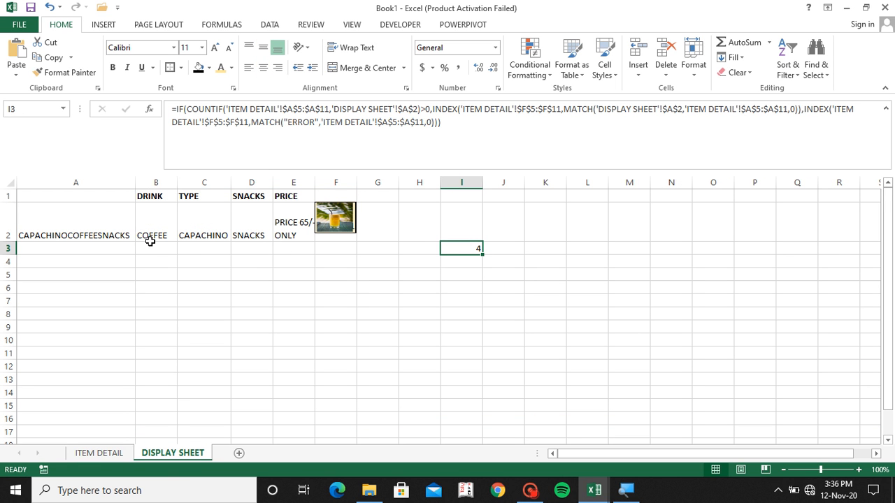
pyautogui.click(98, 453)
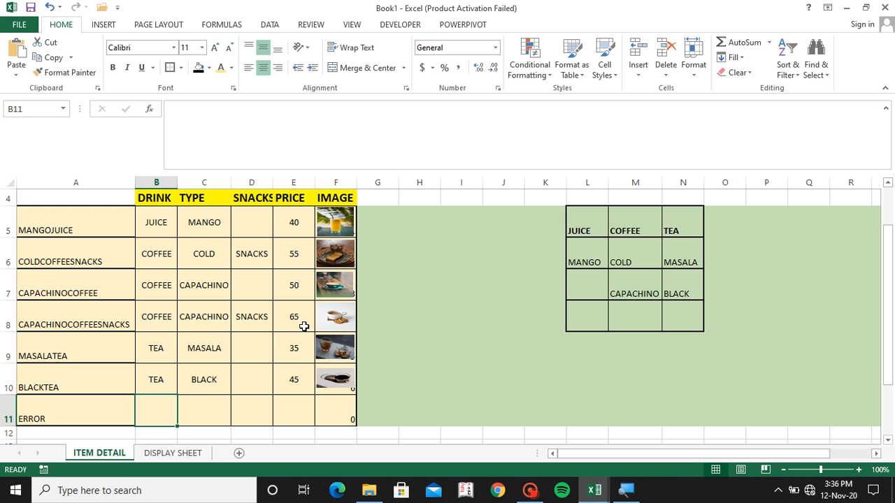
pyautogui.click(173, 453)
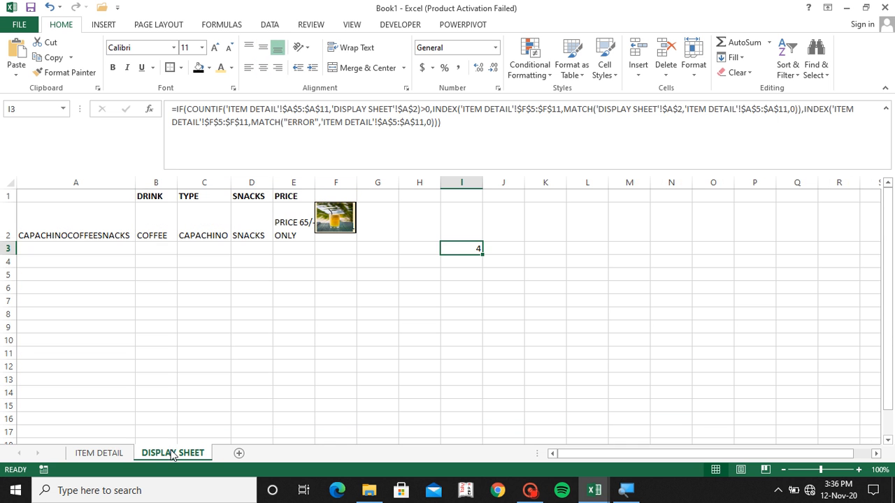
# Choose JUICE as the drink in B2 of the display sheet to test an unavailable combination
pyautogui.click(150, 213)
pyautogui.click(182, 235)
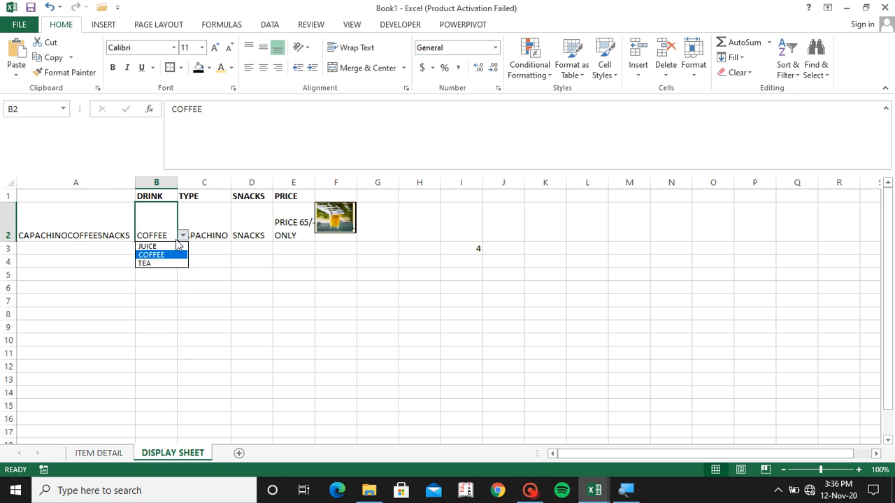
pyautogui.click(168, 252)
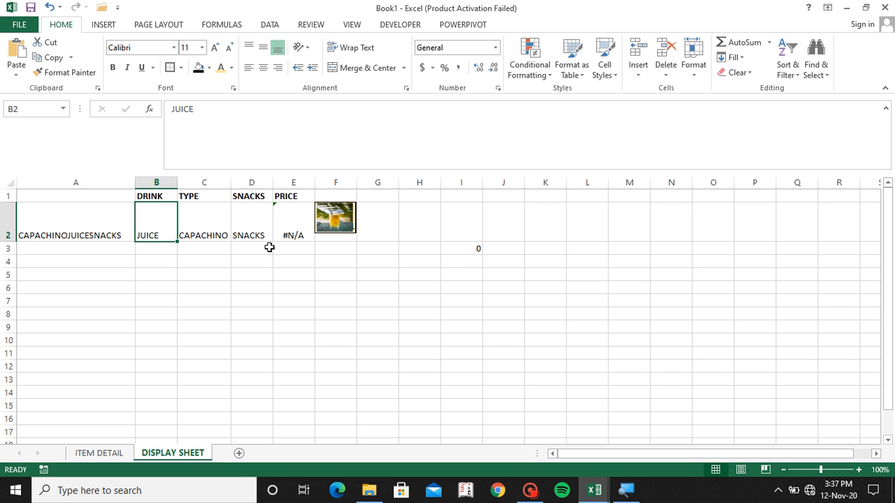
# Wrap the price formula in E2 in IFERROR and begin its value-if-error text argument
pyautogui.click(297, 222)
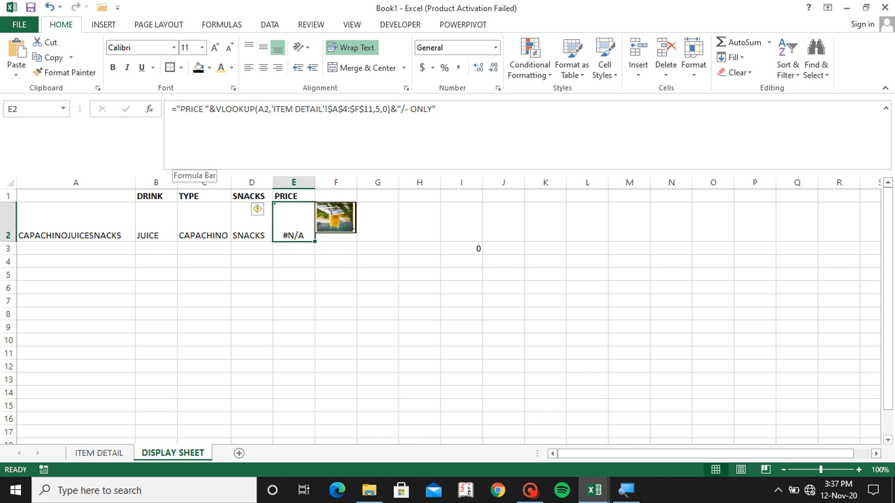
pyautogui.click(175, 109)
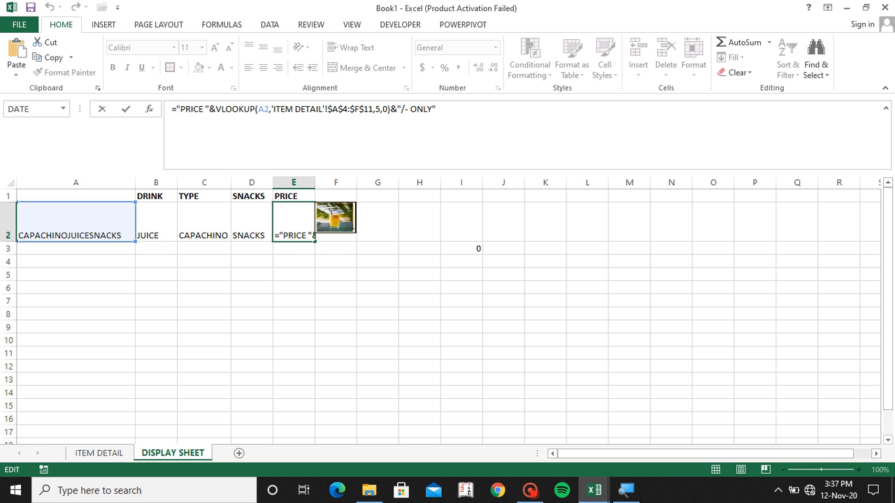
pyautogui.write('IFE')
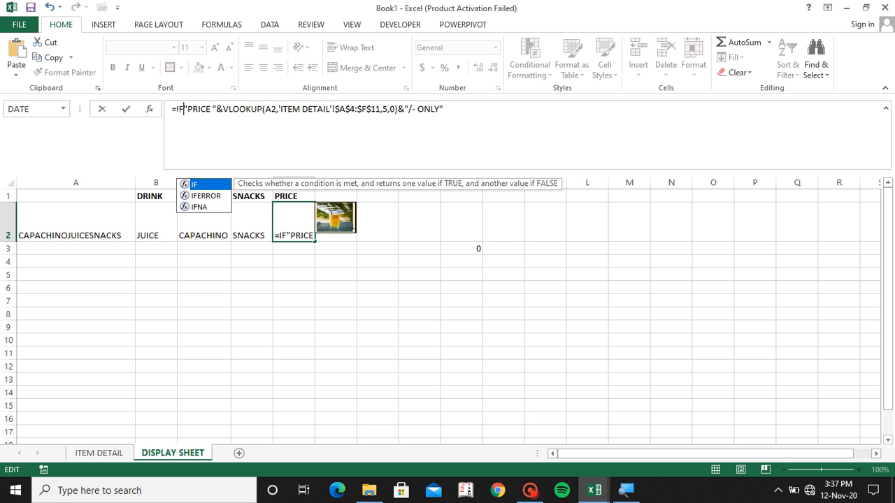
pyautogui.press('Tab')
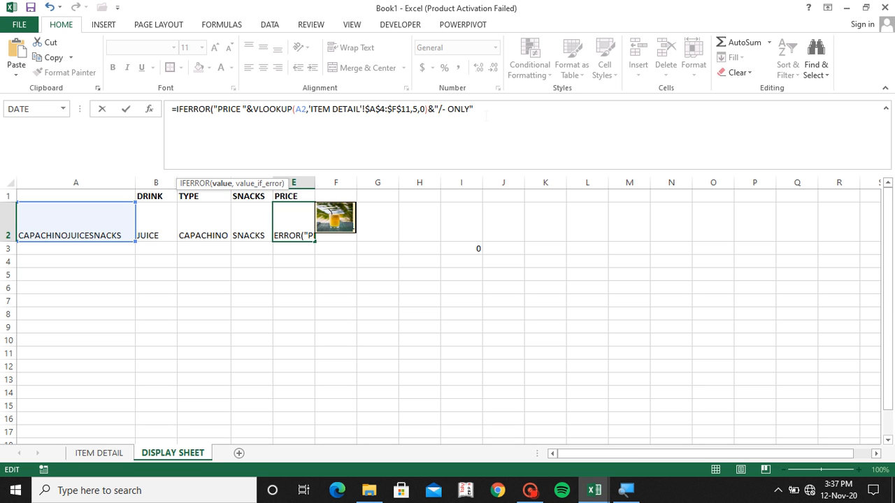
pyautogui.click(485, 116)
pyautogui.write(',"')
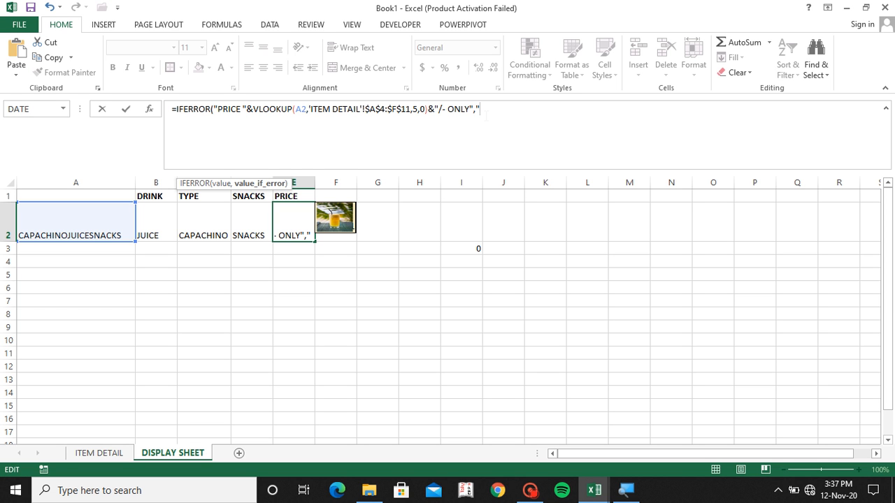
# Complete the IFERROR formula with the fallback text "CHOOSE AVAILABLE ITEM" and widen column E to fit the message
pyautogui.write('CHOOSE CO')
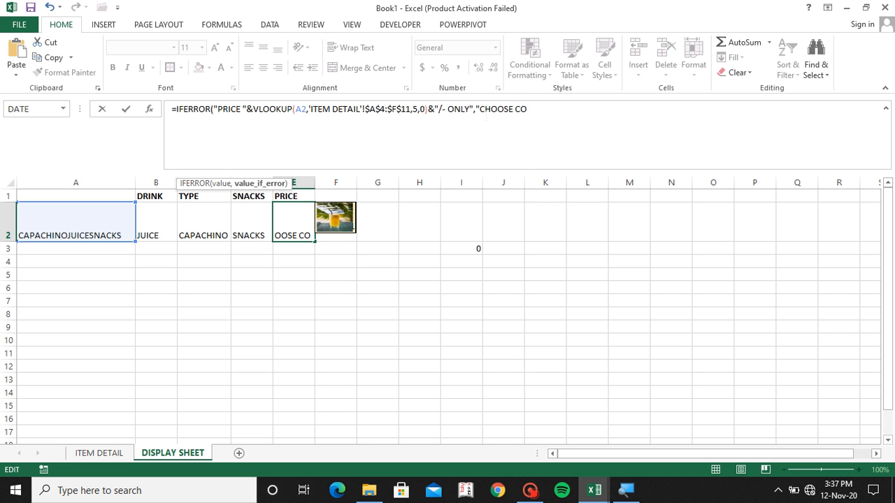
pyautogui.press('BackSpace')
pyautogui.press('BackSpace')
pyautogui.write('AVAILBA')
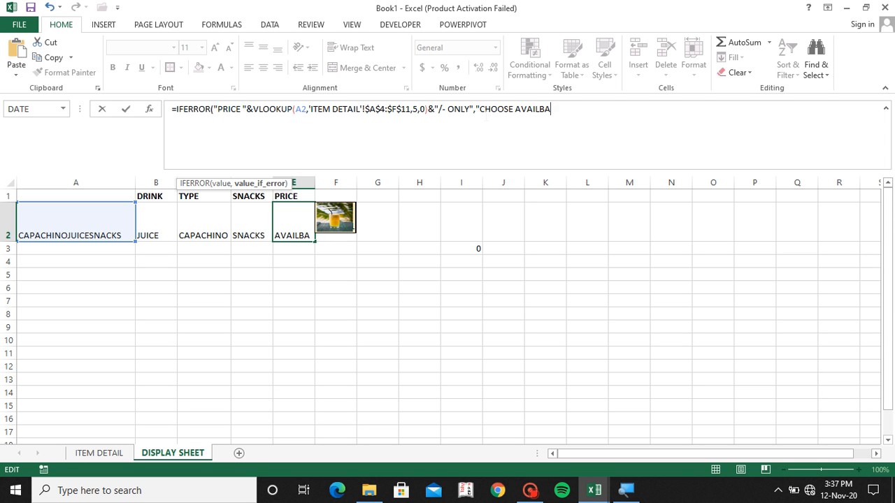
pyautogui.press('BackSpace')
pyautogui.press('BackSpace')
pyautogui.write('ABLE ITEM')
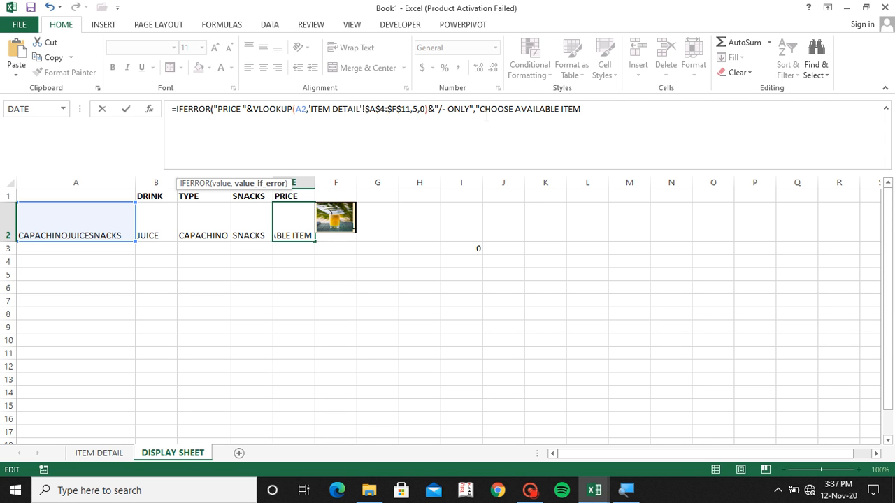
pyautogui.write('"')
pyautogui.press('Return')
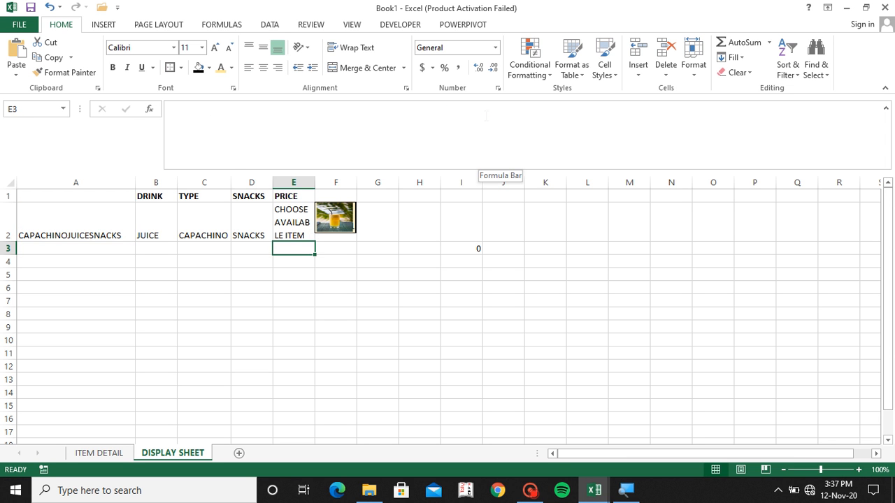
pyautogui.press('Up')
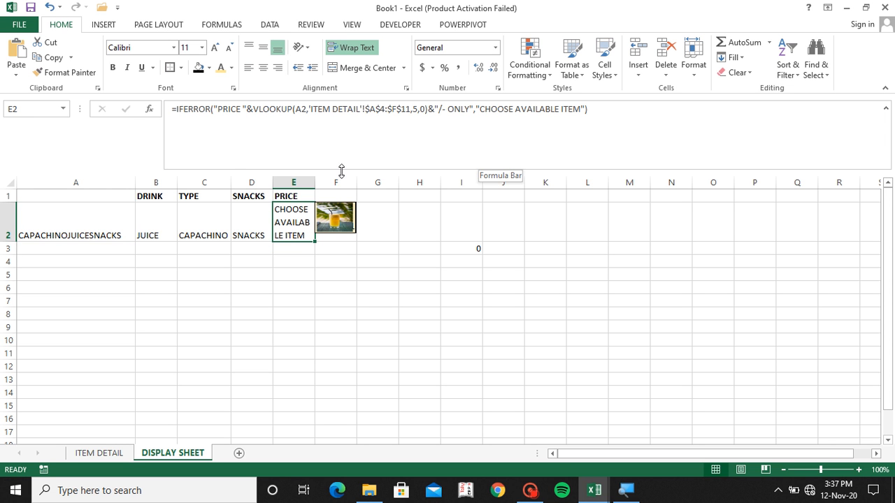
pyautogui.moveTo(315, 183); pyautogui.dragTo(324, 183)
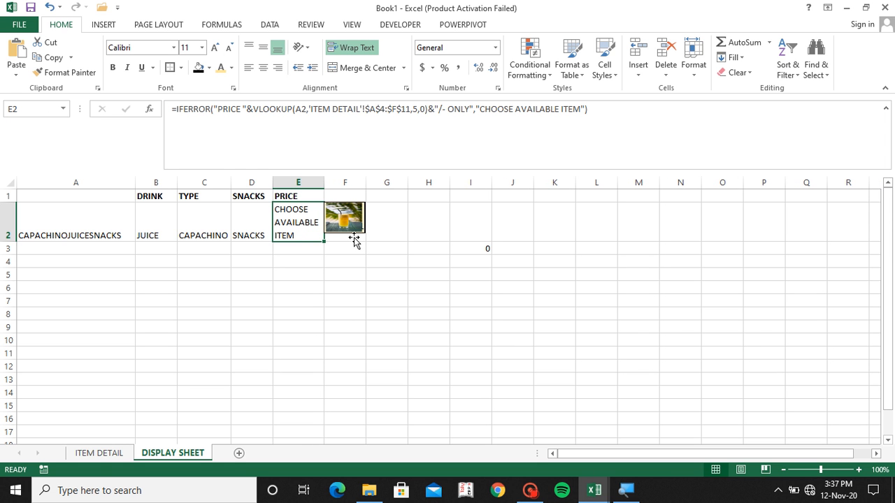
# Draw a bevel shape about 0.97" wide and 0.5" high beside the ERROR row on the ITEM DETAIL sheet
pyautogui.click(98, 454)
pyautogui.click(347, 408)
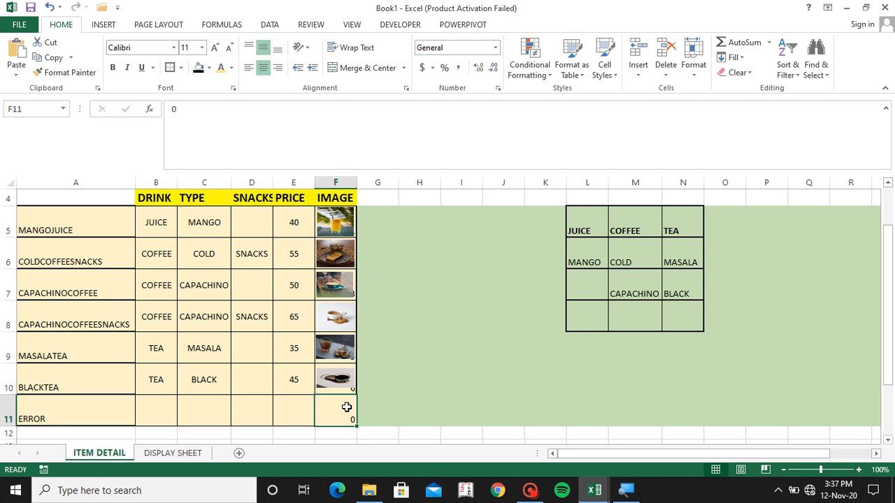
pyautogui.click(102, 25)
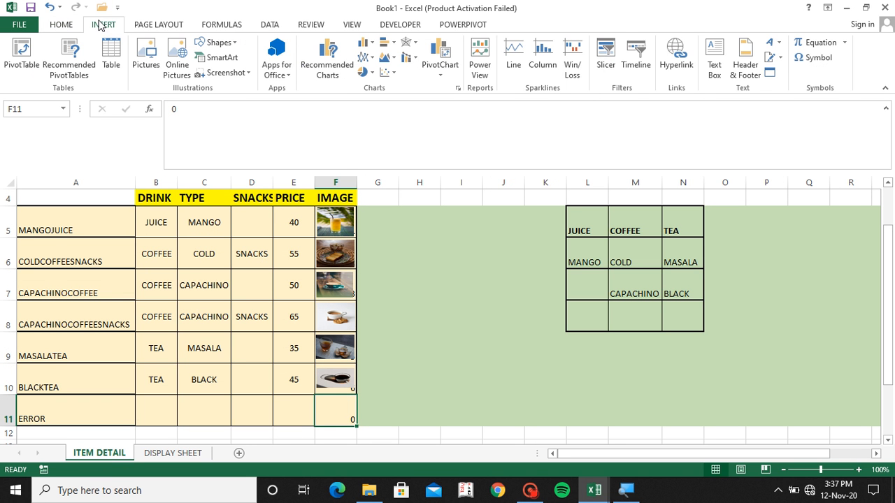
pyautogui.click(218, 42)
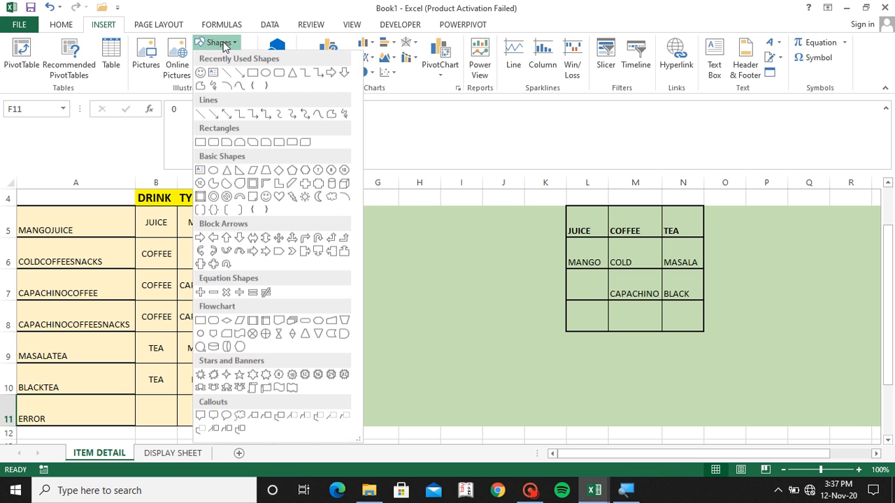
pyautogui.click(200, 197)
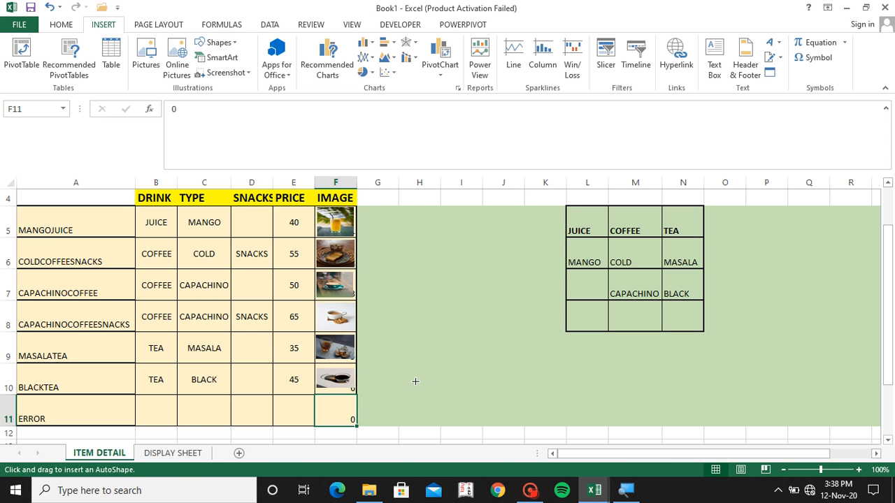
pyautogui.moveTo(410, 393)
pyautogui.mouseDown()
pyautogui.moveTo(443, 422)
pyautogui.moveTo(471, 425)
pyautogui.mouseUp()
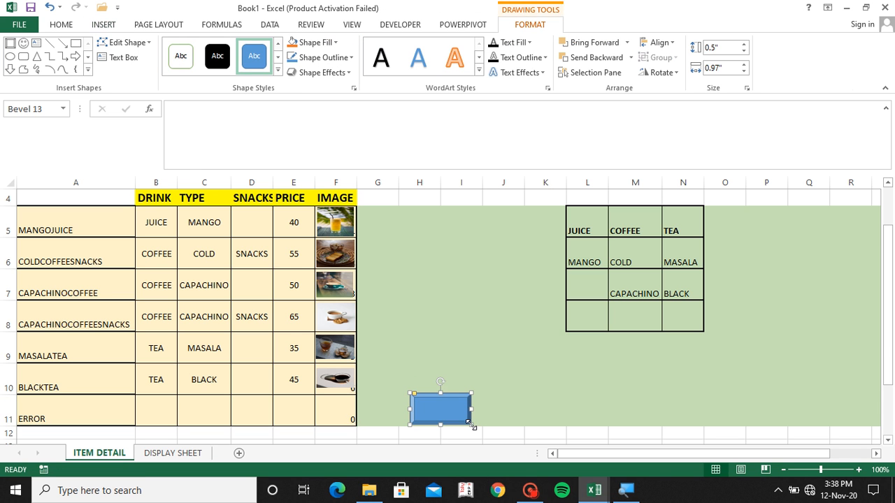
# Add the text "N.A." to the bevel shape
pyautogui.rightClick(439, 403)
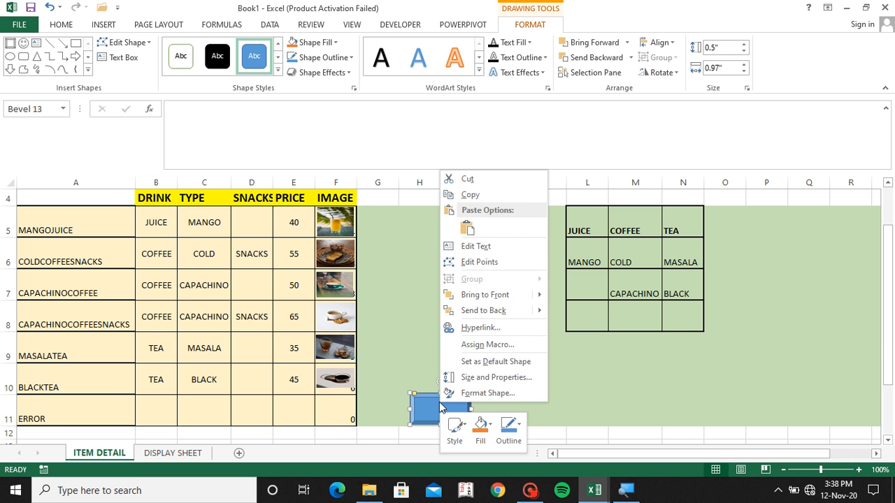
pyautogui.click(475, 246)
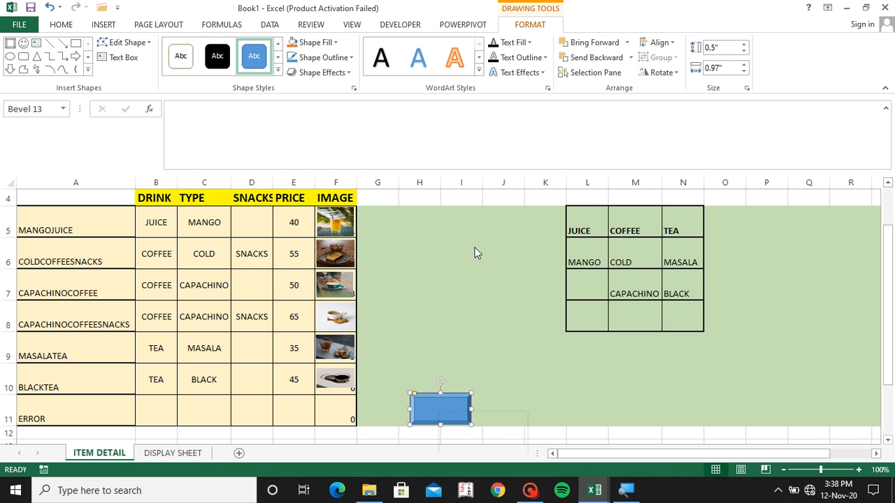
pyautogui.write('N')
pyautogui.write('A')
pyautogui.press('BackSpace')
# Increase the shape's N.A. text to size 14 and centre it both vertically and horizontally
pyautogui.hotkey('shift', 'Left')
pyautogui.hotkey('shift', 'Left')
pyautogui.hotkey('shift', 'Left')
pyautogui.hotkey('shift', 'Left')
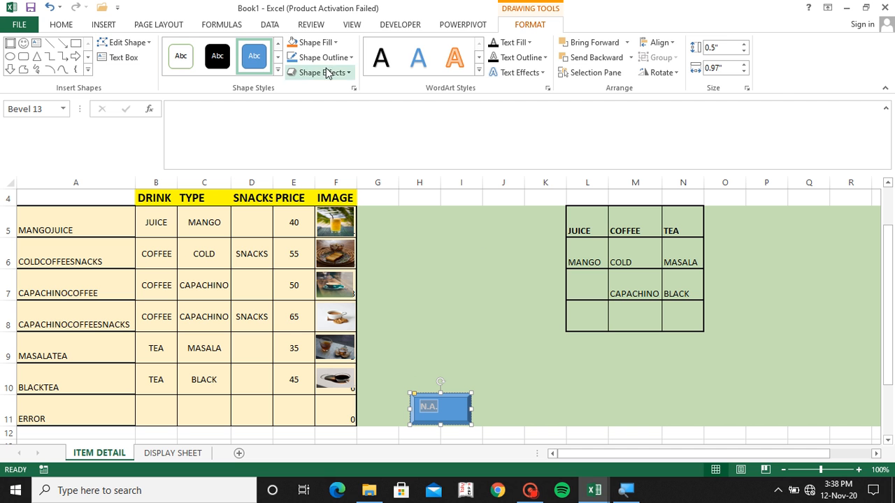
pyautogui.click(63, 26)
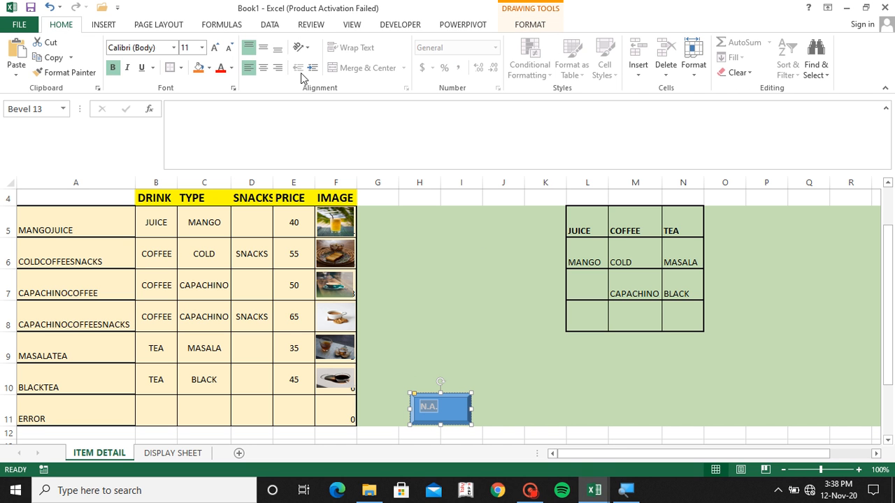
pyautogui.click(215, 49)
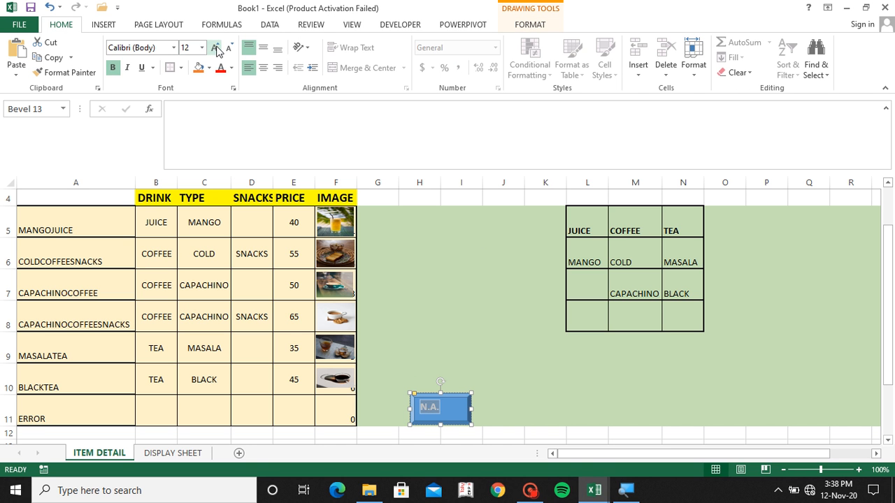
pyautogui.click(215, 49)
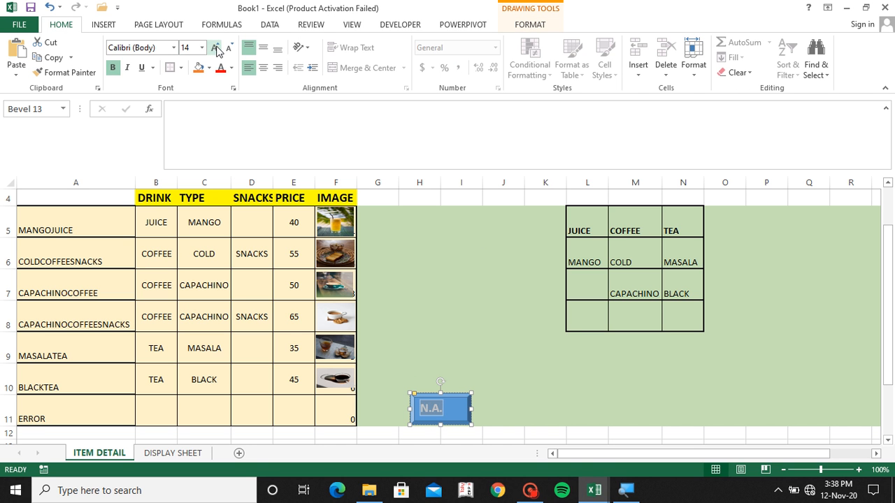
pyautogui.click(263, 46)
pyautogui.click(263, 67)
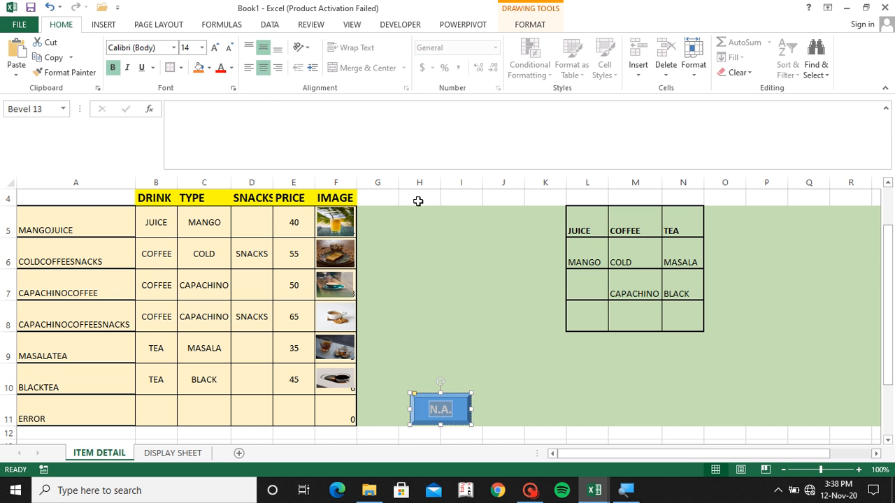
# Shrink the N.A. bevel shape to cell size and move it into the IMAGE cell of the ERROR row
pyautogui.click(433, 295)
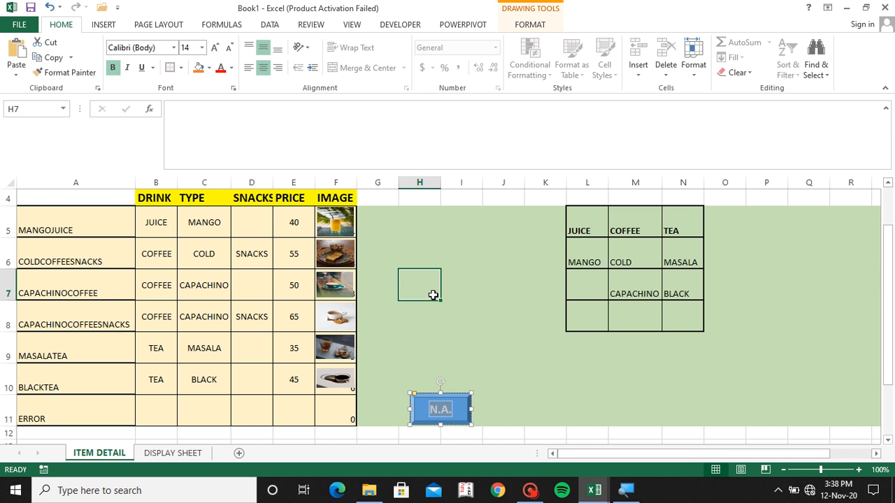
pyautogui.click(470, 416)
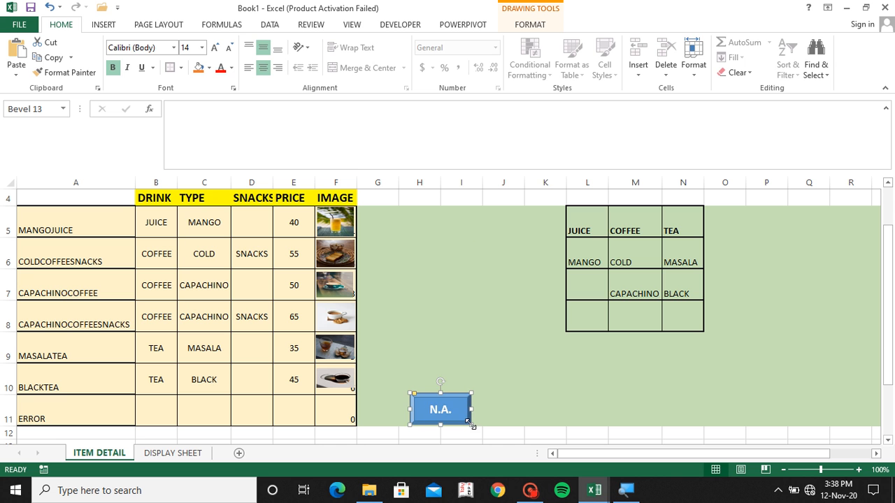
pyautogui.moveTo(470, 417); pyautogui.dragTo(453, 423)
pyautogui.click(442, 411)
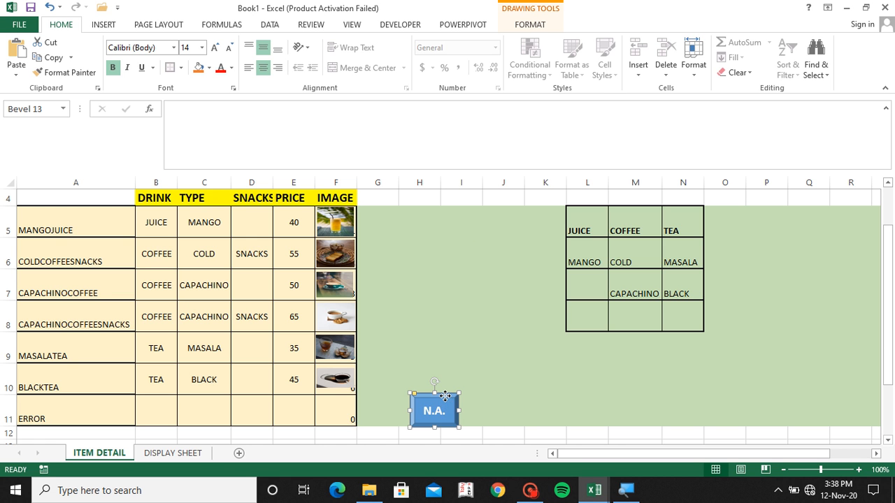
pyautogui.moveTo(444, 396); pyautogui.dragTo(350, 398)
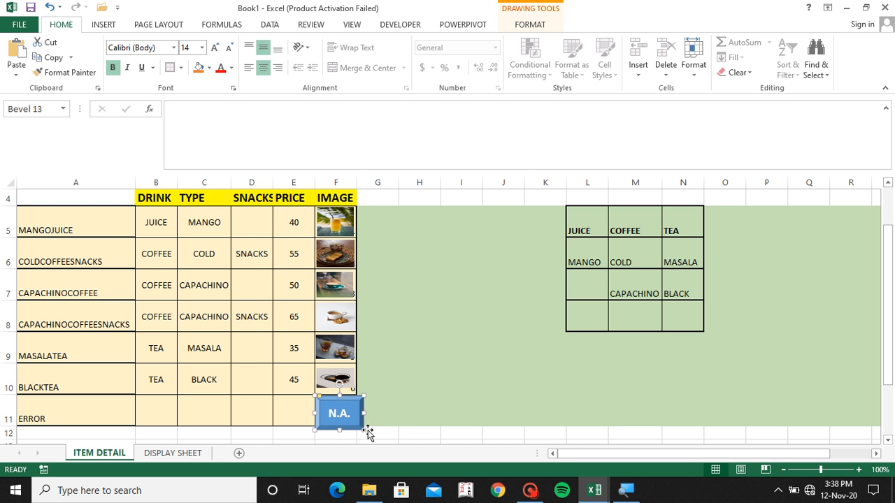
pyautogui.moveTo(364, 433); pyautogui.dragTo(354, 423)
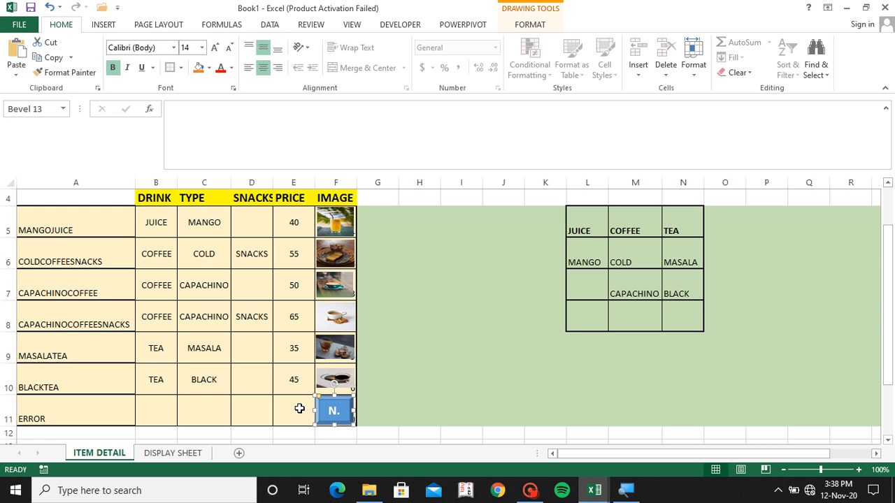
pyautogui.press('Right')
pyautogui.press('Right')
# Reduce the font size of the shape's N.A. text so it fits on one line
pyautogui.tripleClick(334, 407)
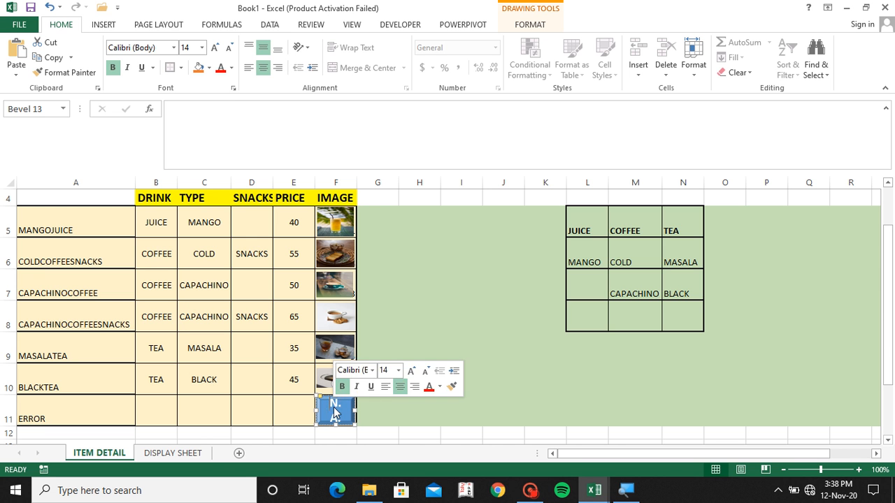
pyautogui.click(228, 53)
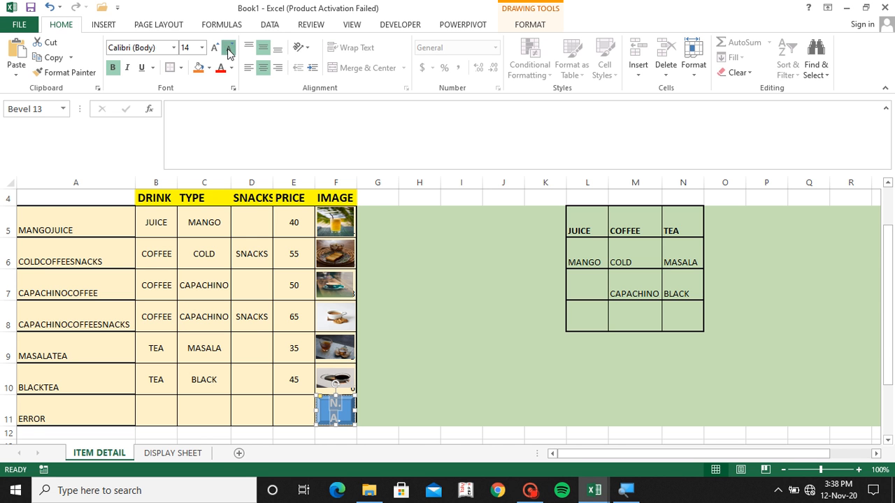
pyautogui.click(230, 52)
pyautogui.click(451, 337)
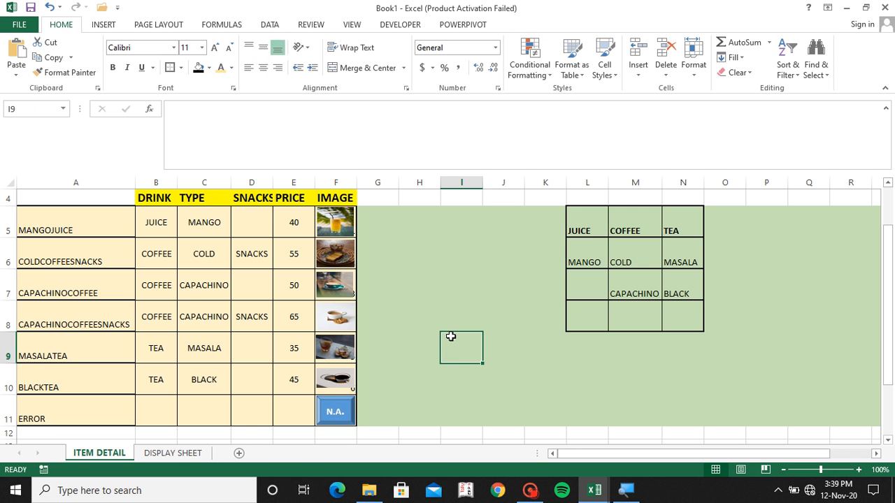
# Copy the image lookup formula from cell I3 of the DISPLAY SHEET without its equals sign, leaving the cell unchanged
pyautogui.click(187, 456)
pyautogui.click(483, 250)
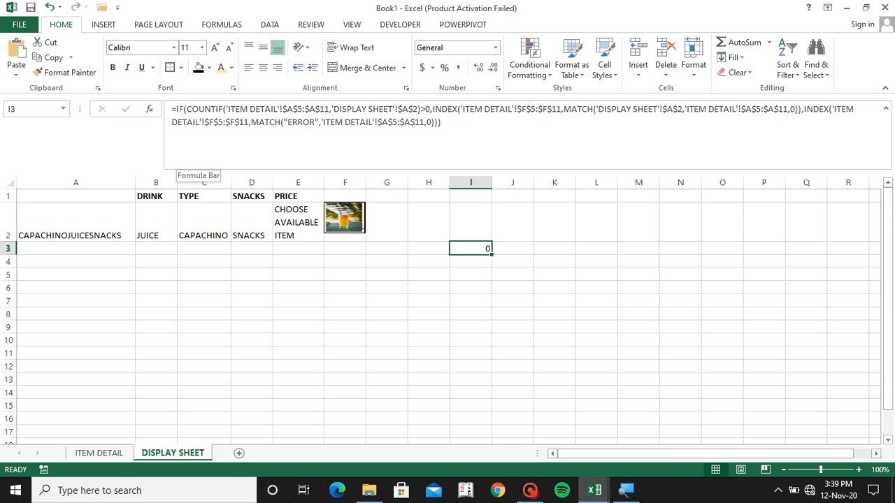
pyautogui.click(177, 111)
pyautogui.moveTo(177, 111); pyautogui.dragTo(441, 122)
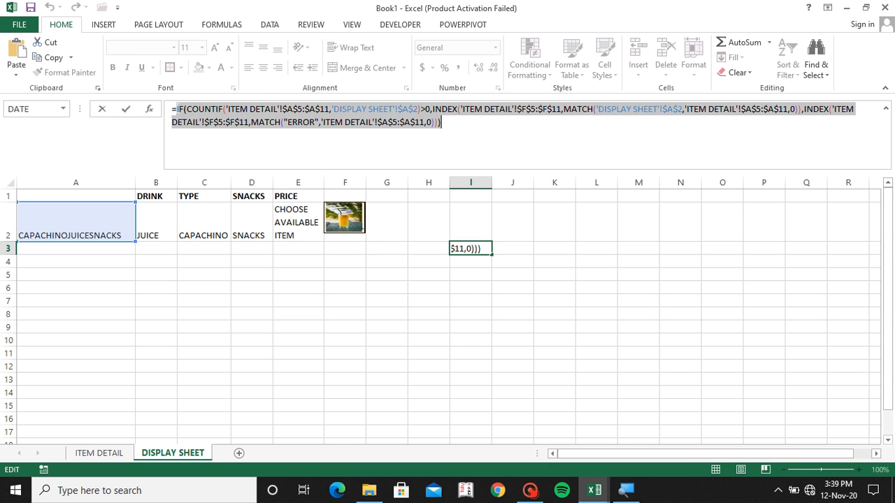
pyautogui.press('Escape')
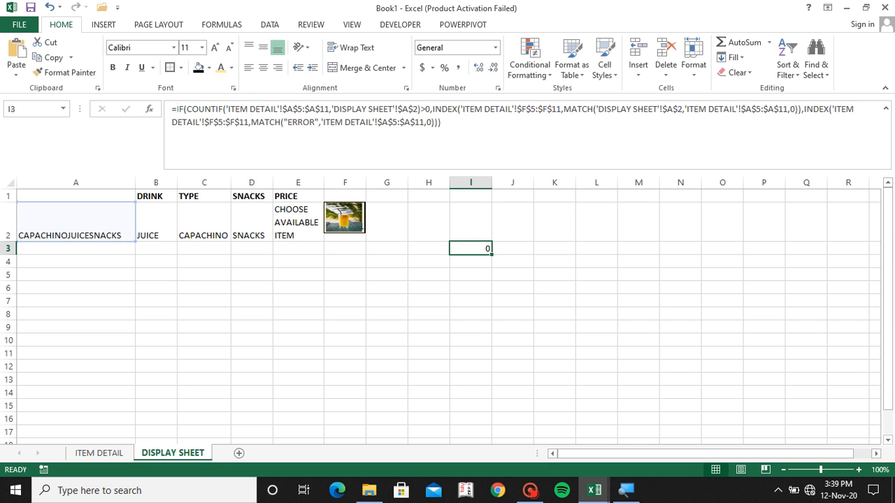
# Define a workbook-scoped name PIC that refers to the copied IF/COUNTIF image lookup formula
pyautogui.click(227, 28)
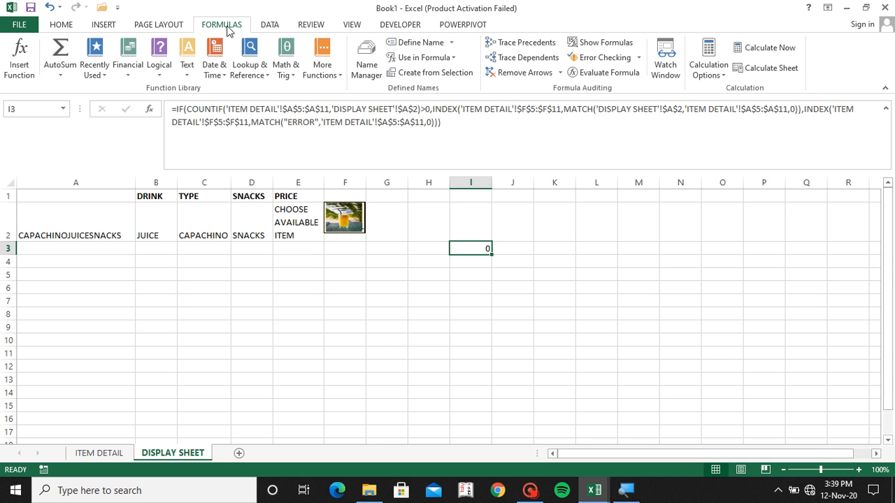
pyautogui.click(376, 64)
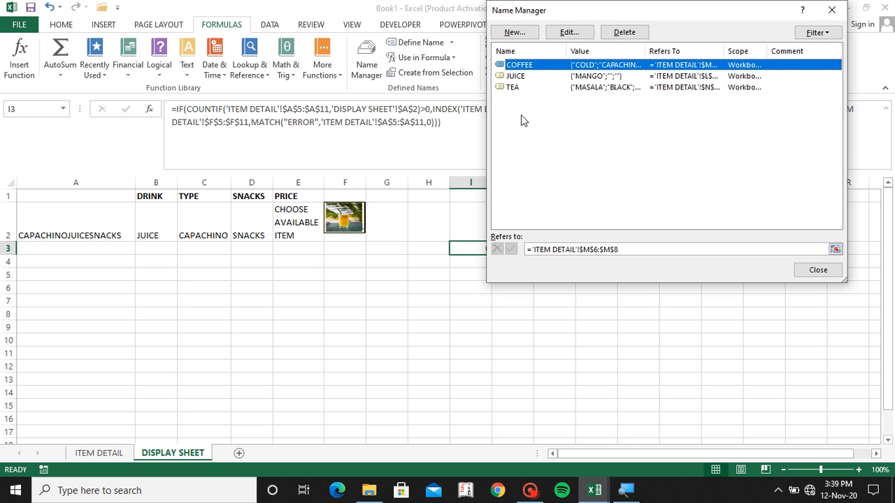
pyautogui.click(515, 32)
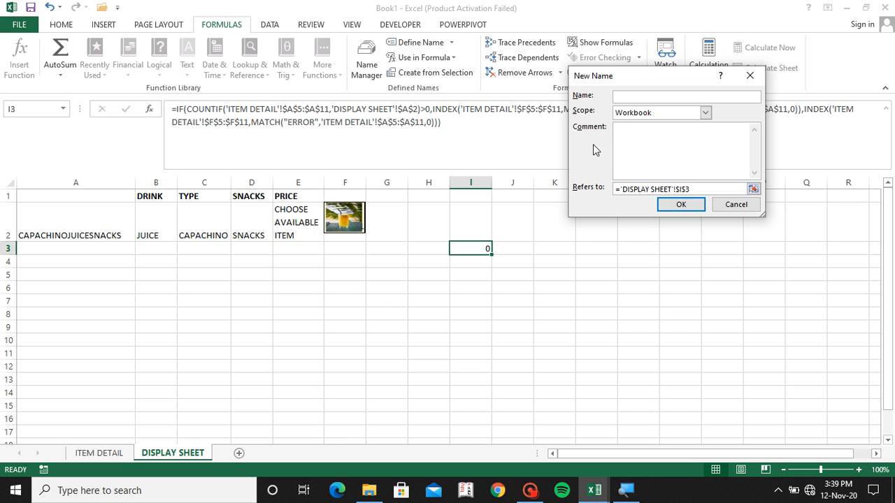
pyautogui.write('PIC')
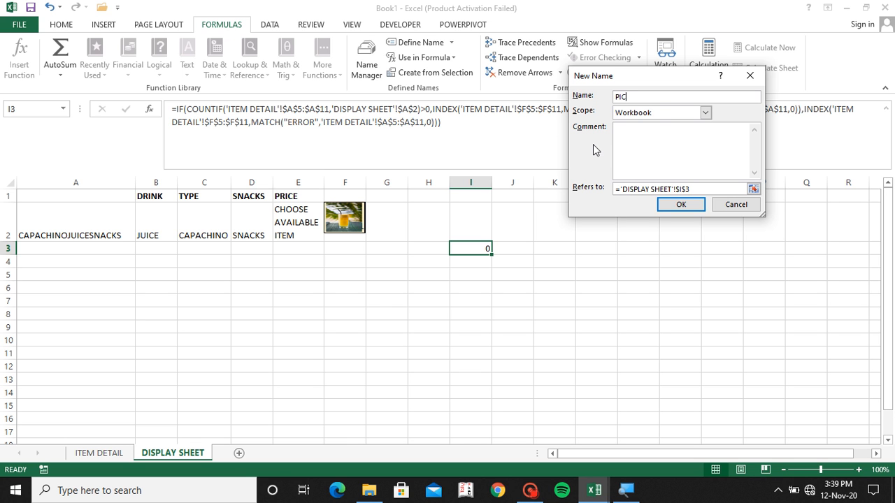
pyautogui.click(680, 206)
pyautogui.click(713, 188)
pyautogui.press('BackSpace')
pyautogui.press('BackSpace')
pyautogui.press('BackSpace')
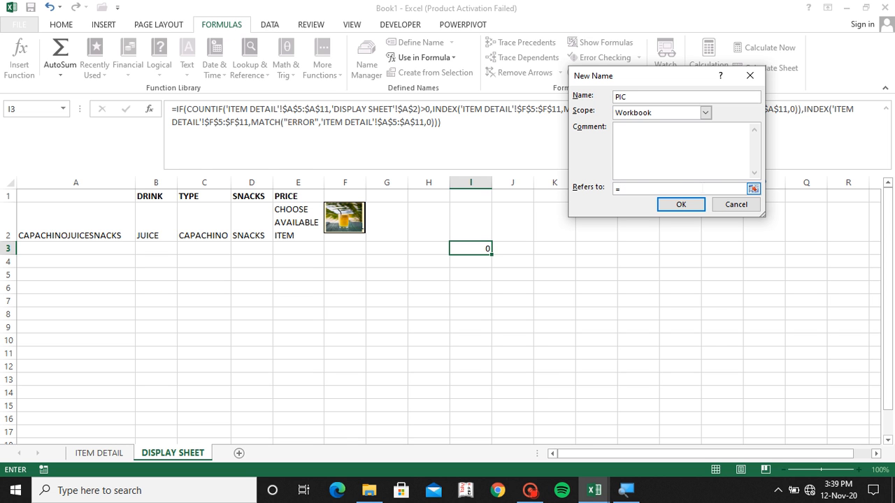
pyautogui.hotkey('ctrl', 'v')
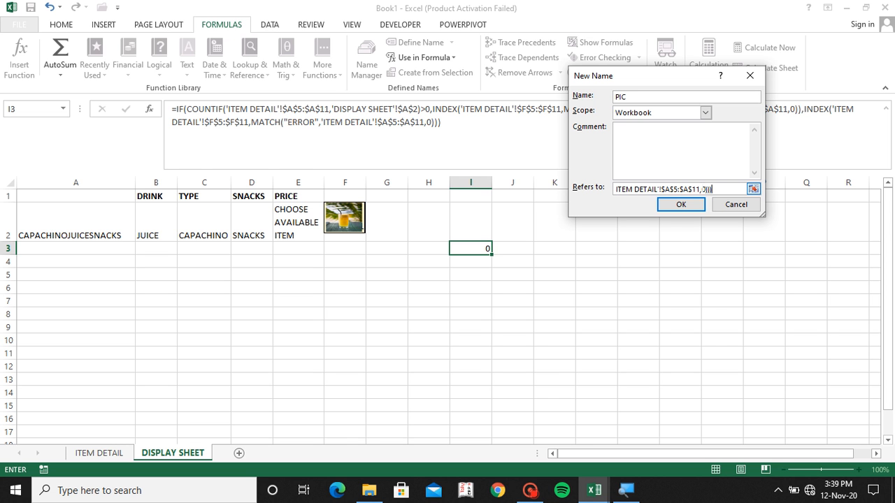
pyautogui.click(680, 205)
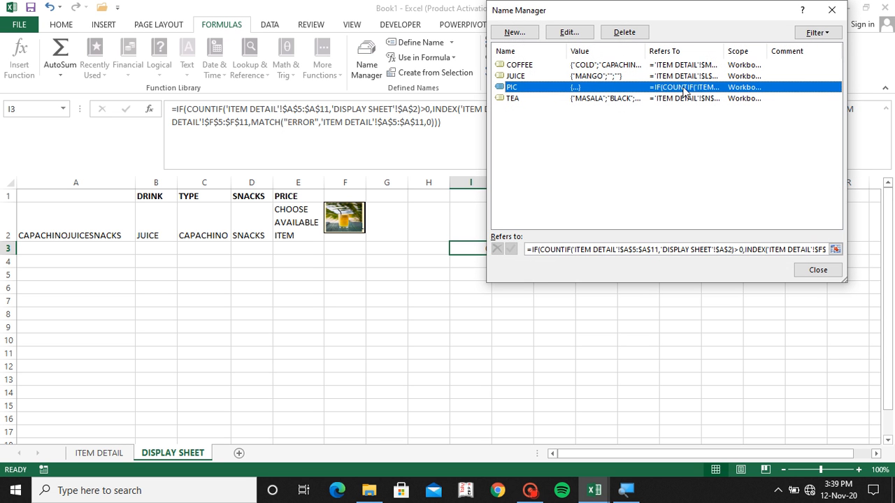
pyautogui.click(797, 270)
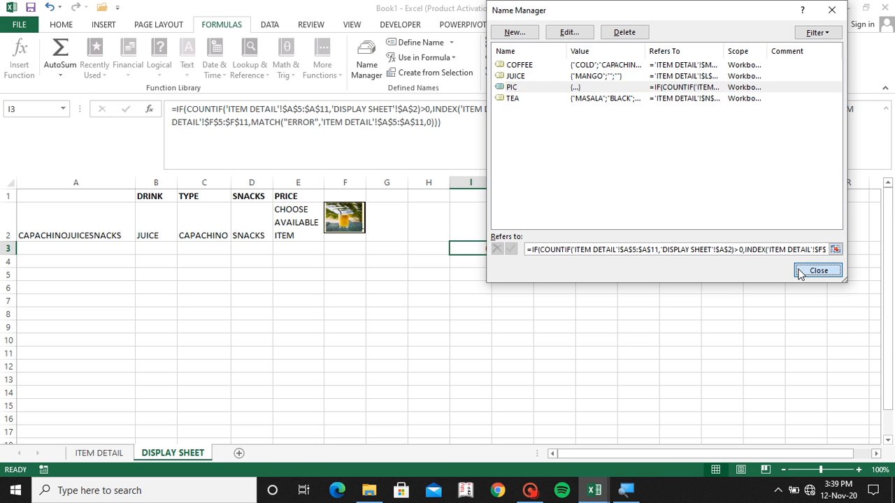
# Change the linked picture's formula in column F to =PIC
pyautogui.click(339, 217)
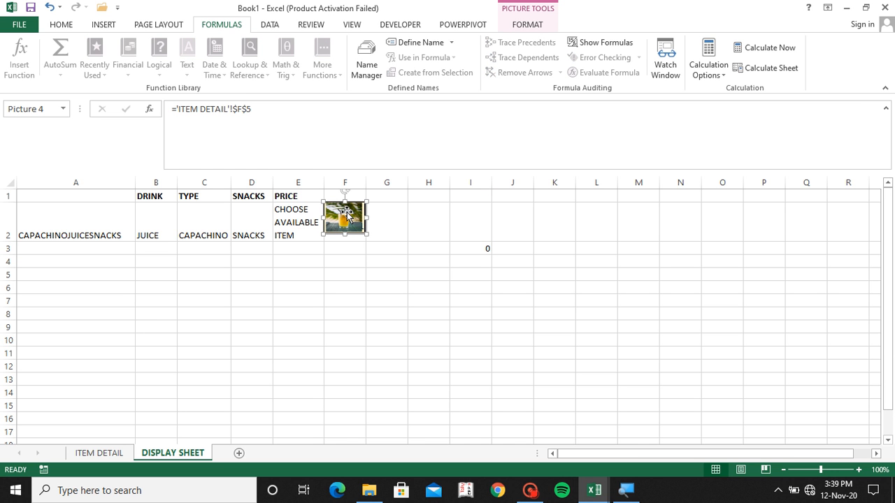
pyautogui.click(308, 112)
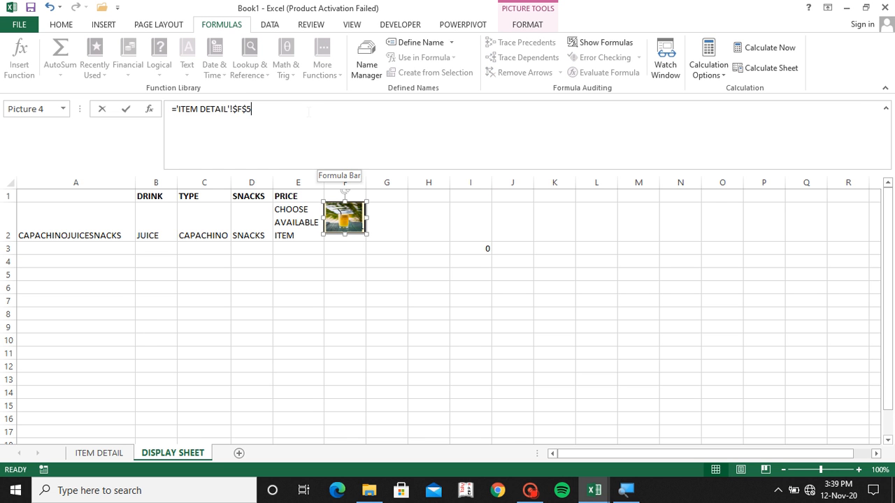
pyautogui.press('BackSpace')
pyautogui.press('BackSpace')
pyautogui.press('BackSpace')
pyautogui.press('BackSpace')
pyautogui.press('BackSpace')
pyautogui.press('BackSpace')
pyautogui.press('BackSpace')
pyautogui.press('BackSpace')
pyautogui.press('BackSpace')
pyautogui.press('BackSpace')
pyautogui.press('BackSpace')
pyautogui.press('BackSpace')
pyautogui.press('BackSpace')
pyautogui.press('BackSpace')
pyautogui.press('BackSpace')
pyautogui.press('BackSpace')
pyautogui.press('BackSpace')
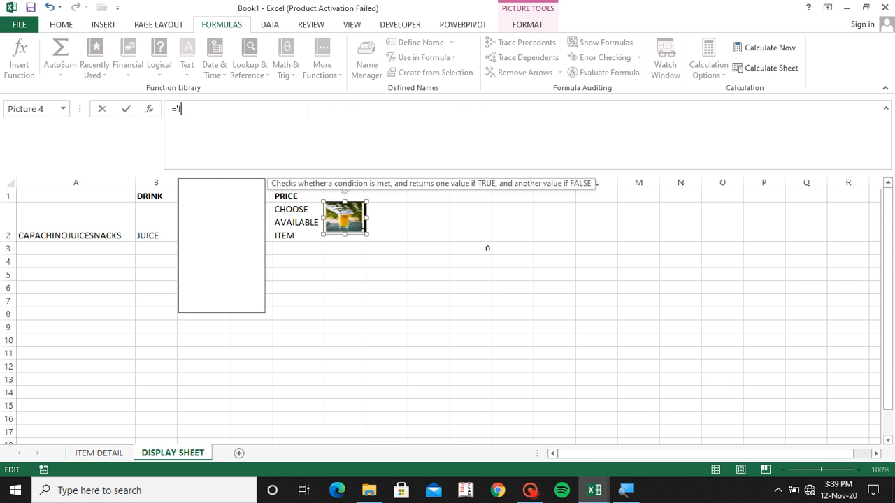
pyautogui.write('PIC')
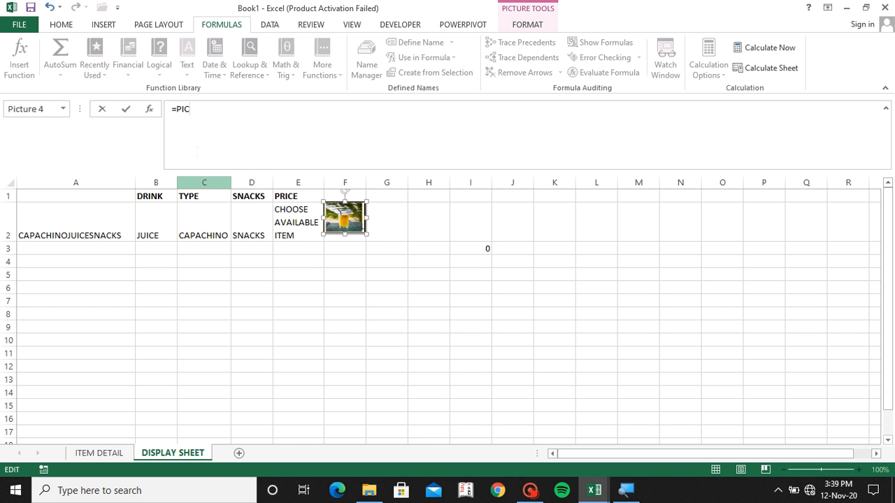
pyautogui.press('Return')
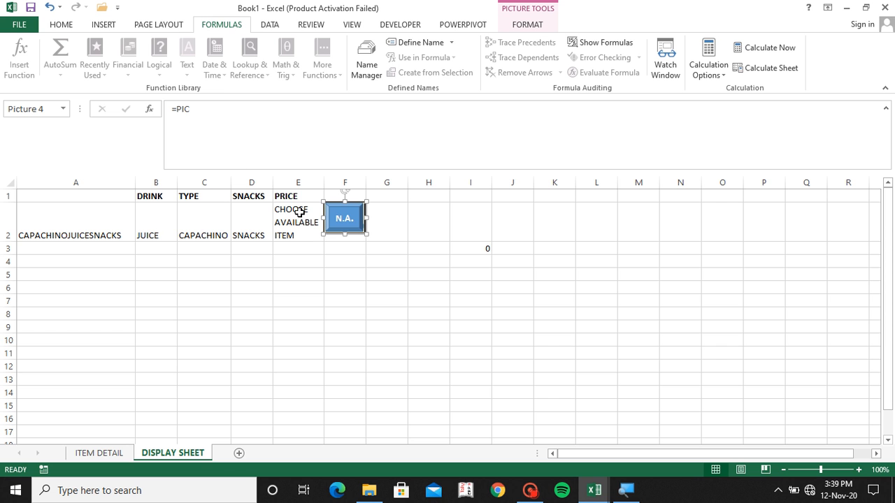
# Test the lookup by choosing COFFEE as the drink in B2 and clearing the SNACKS entry in D2
pyautogui.click(156, 232)
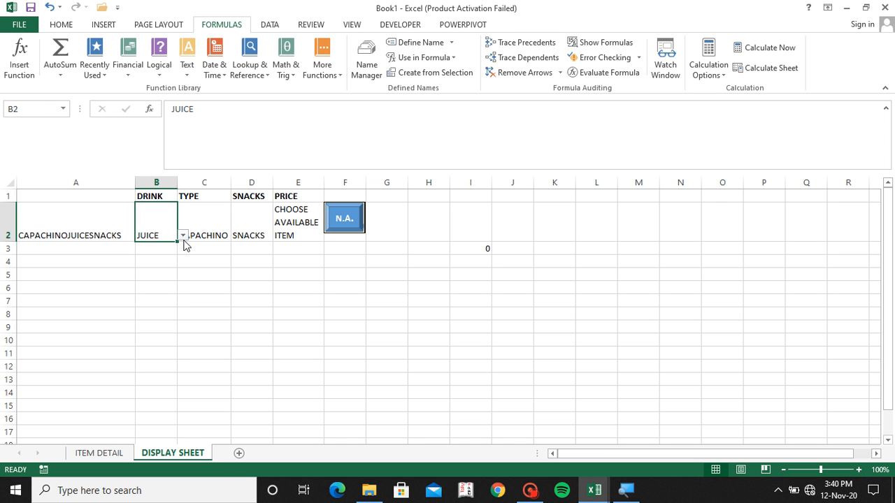
pyautogui.click(183, 237)
pyautogui.click(162, 254)
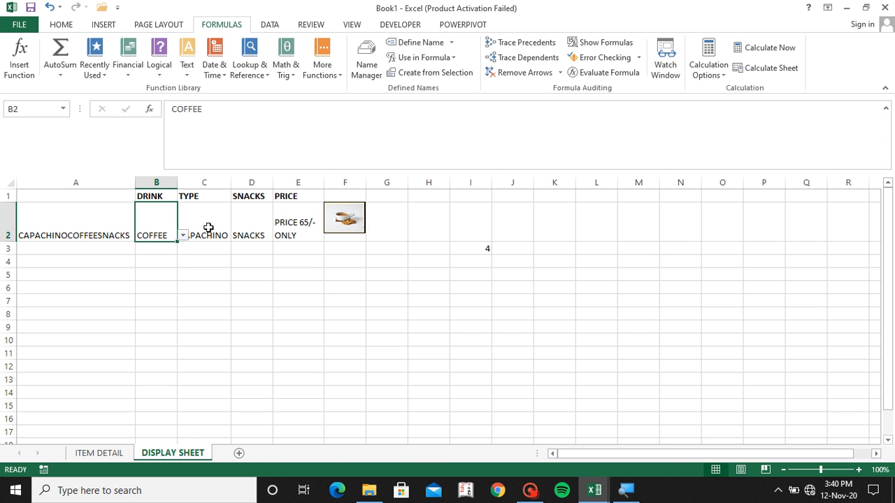
pyautogui.click(239, 227)
pyautogui.press('Delete')
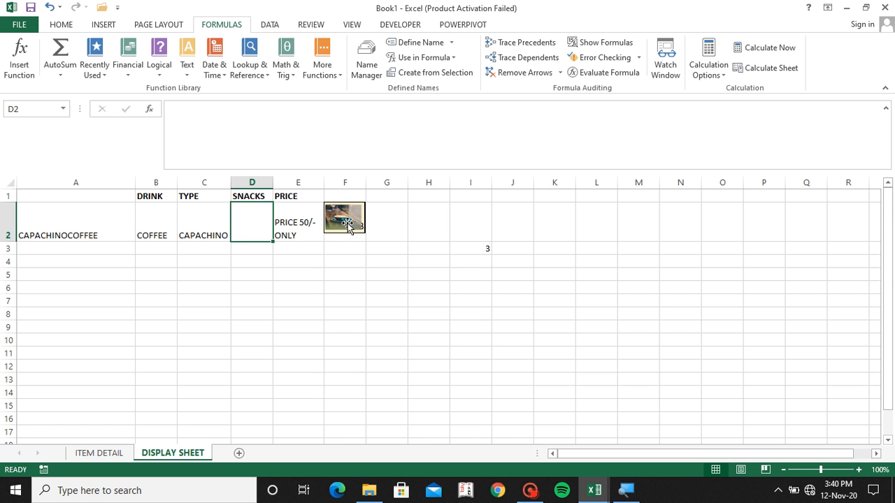
# Test another combination by choosing TEA as the drink in B2 and BLACK as the type in C2
pyautogui.click(202, 236)
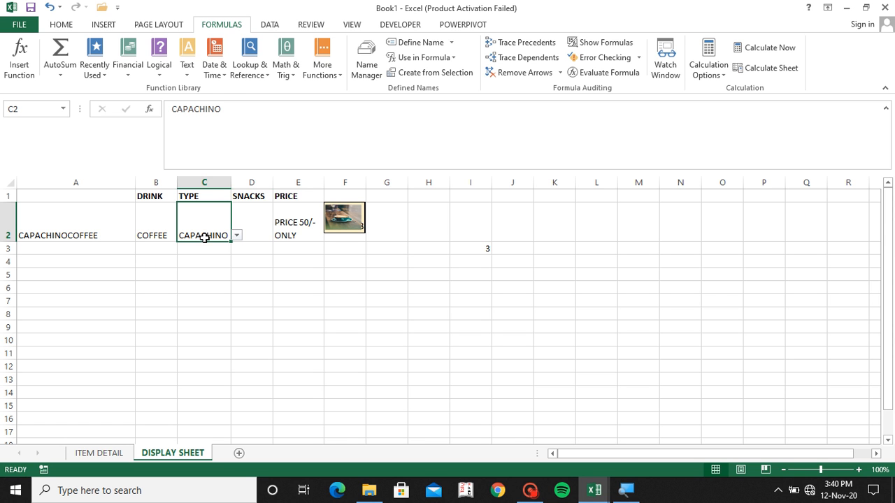
pyautogui.click(159, 238)
pyautogui.click(182, 235)
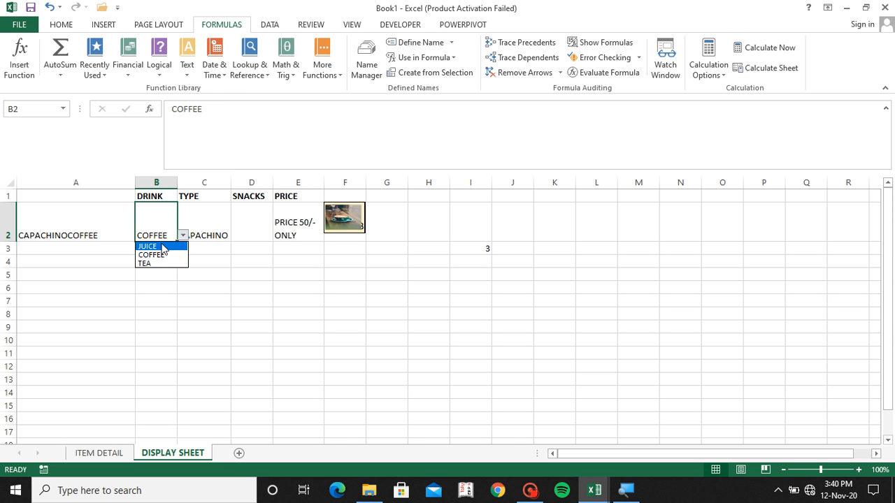
pyautogui.click(154, 264)
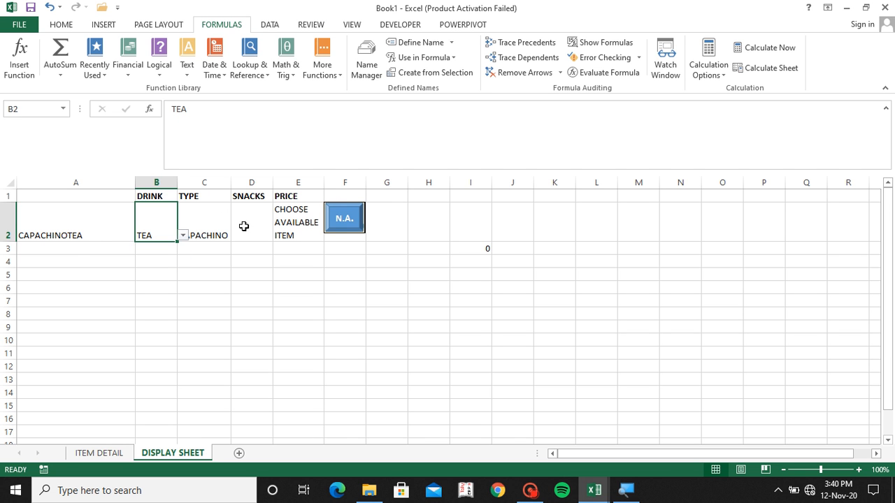
pyautogui.click(221, 227)
pyautogui.click(236, 239)
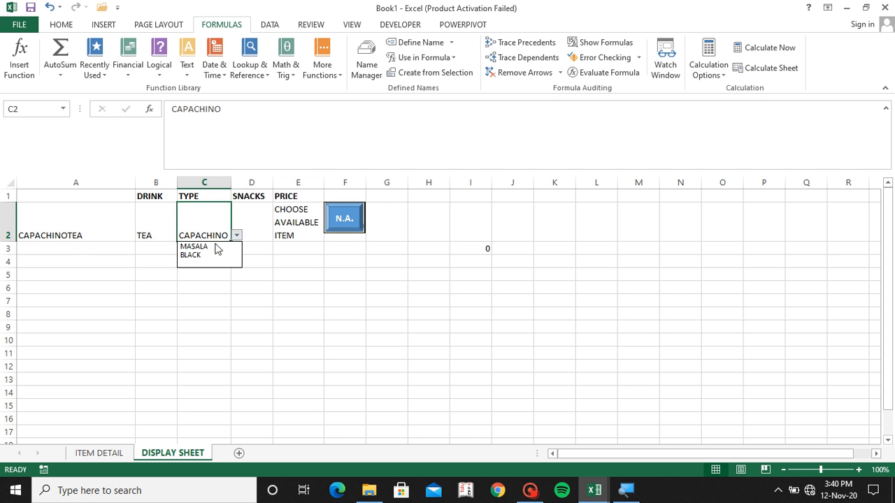
pyautogui.click(200, 255)
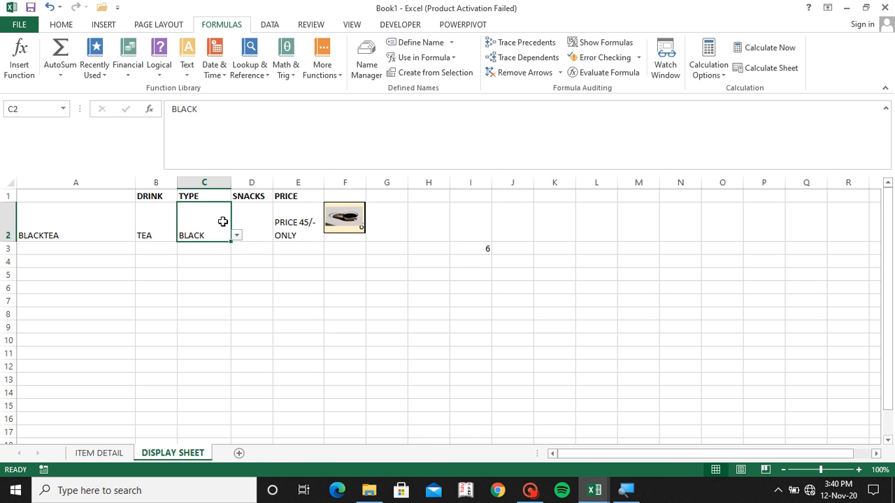
# Group column A of the DISPLAY SHEET into a collapsible outline
pyautogui.click(72, 182)
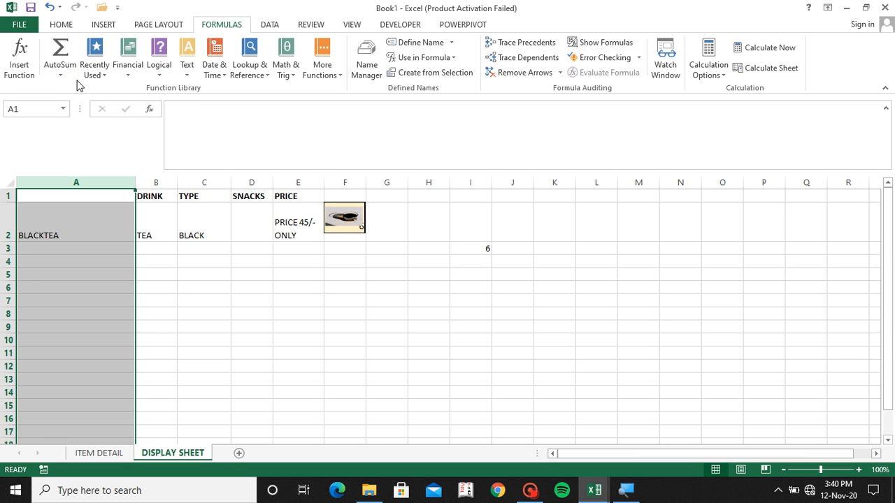
pyautogui.click(270, 26)
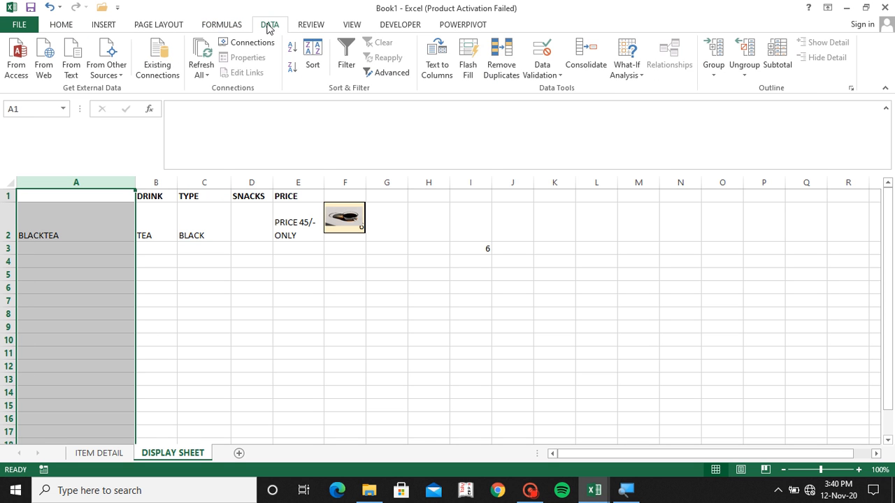
pyautogui.click(715, 46)
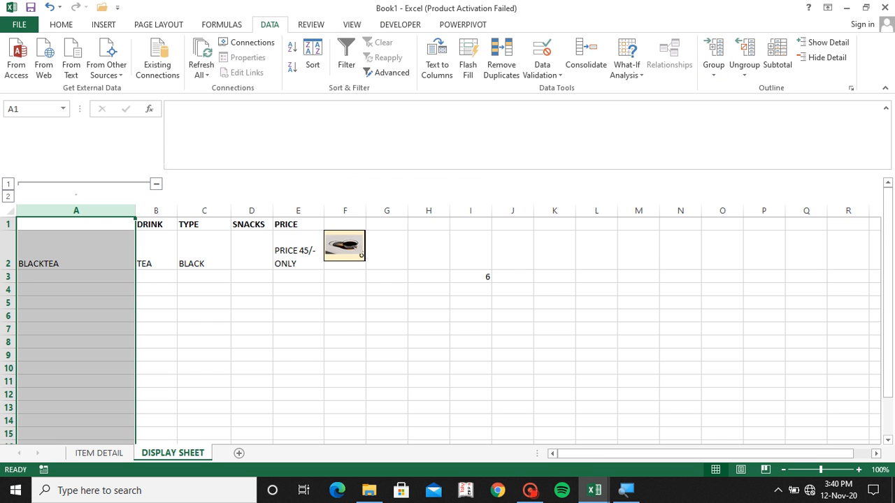
# Collapse the grouped column A on the DISPLAY SHEET, and group and collapse column A on the ITEM DETAIL sheet
pyautogui.click(156, 185)
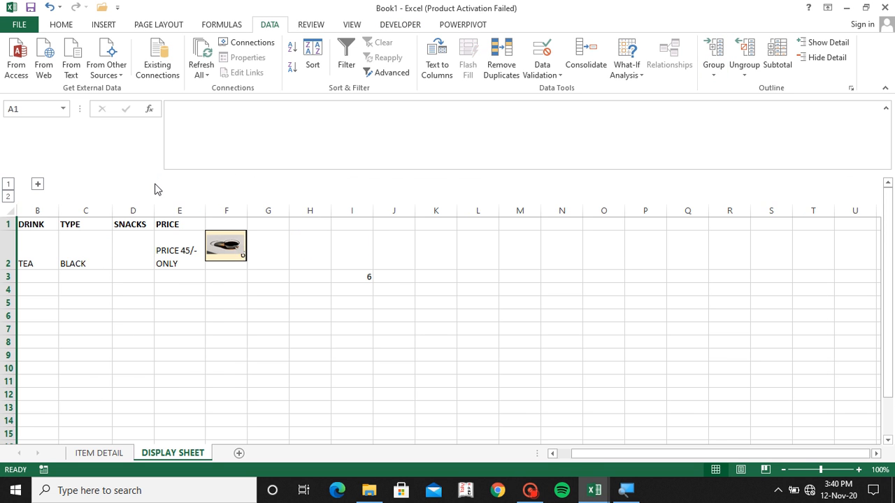
pyautogui.click(93, 454)
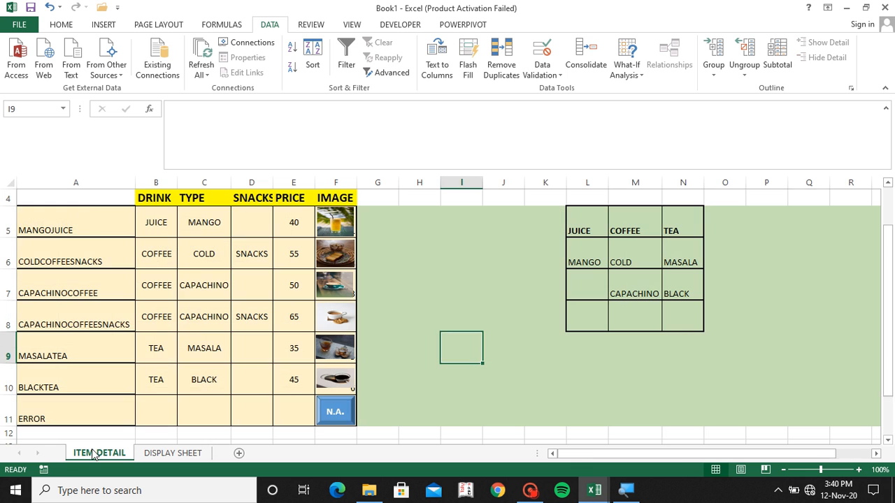
pyautogui.click(81, 176)
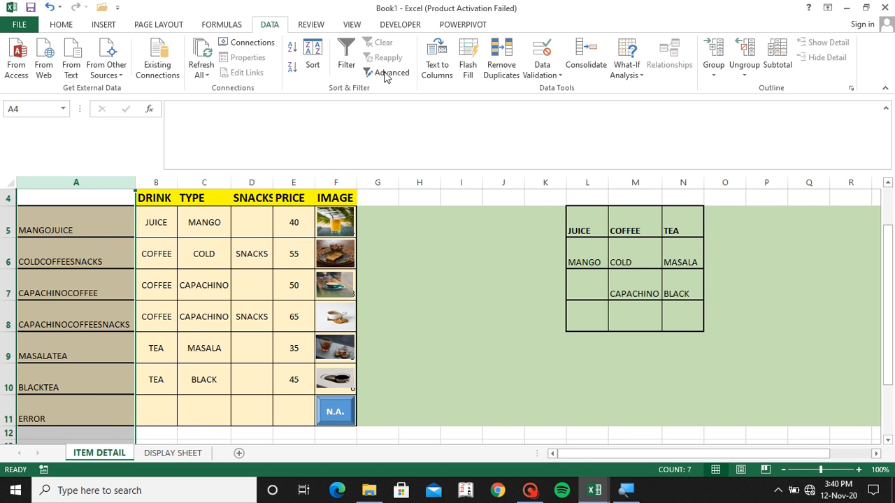
pyautogui.click(721, 48)
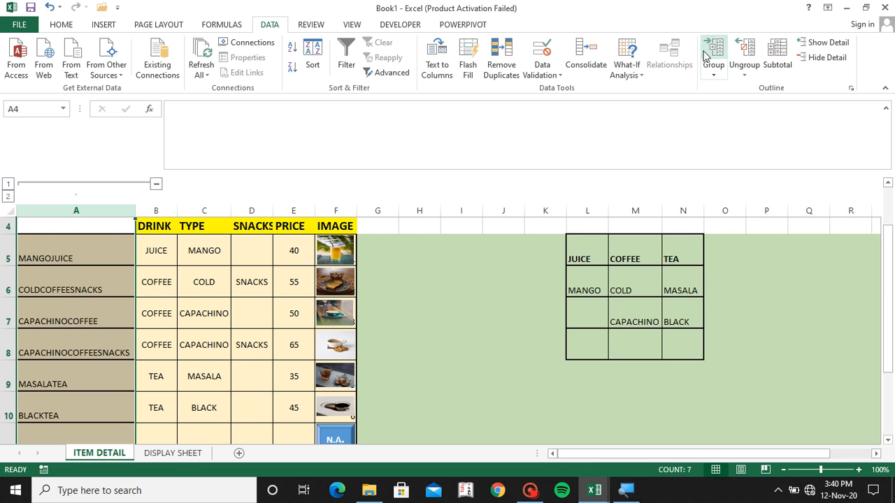
pyautogui.click(156, 185)
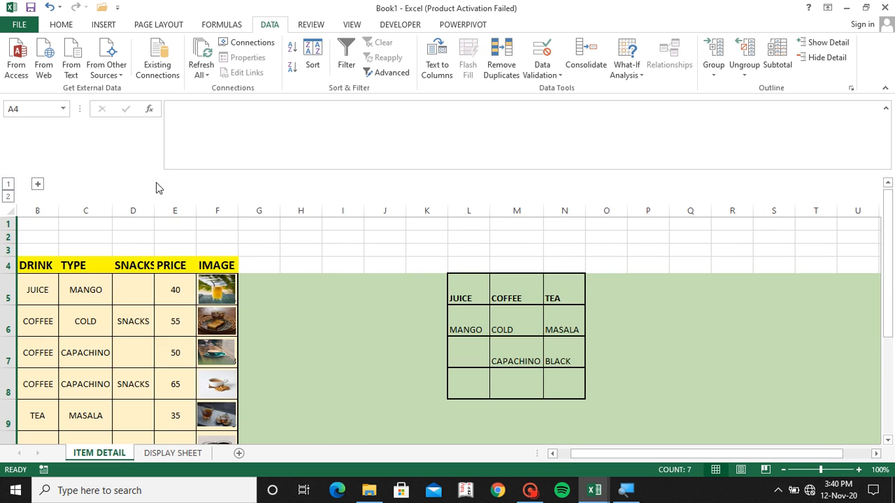
# Apply all borders to the range B1:E2 on the DISPLAY SHEET
pyautogui.click(172, 453)
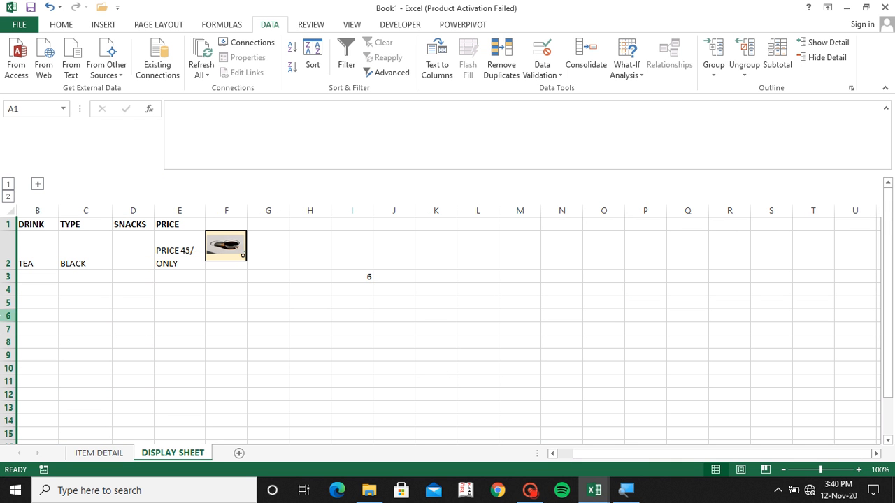
pyautogui.click(20, 225)
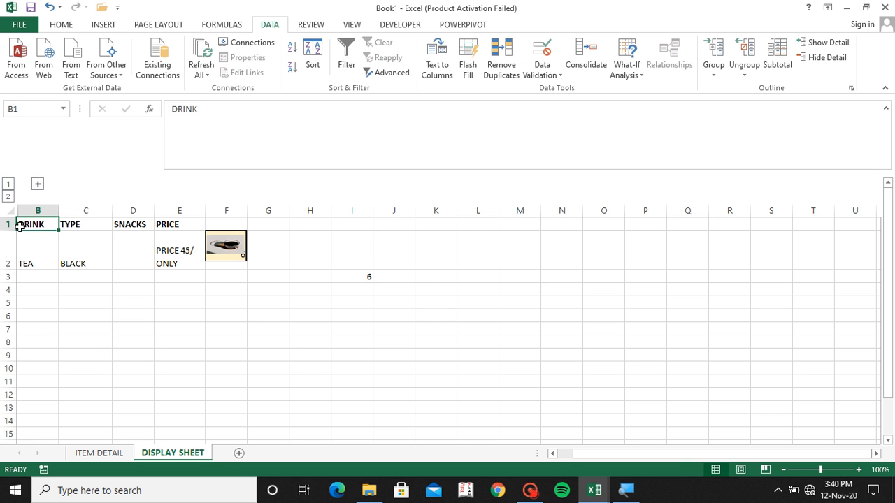
pyautogui.hotkey('shift', 'Right')
pyautogui.hotkey('shift', 'Right')
pyautogui.hotkey('shift', 'Right')
pyautogui.hotkey('shift', 'Down')
pyautogui.hotkey('shift', 'Down')
pyautogui.hotkey('shift', 'Up')
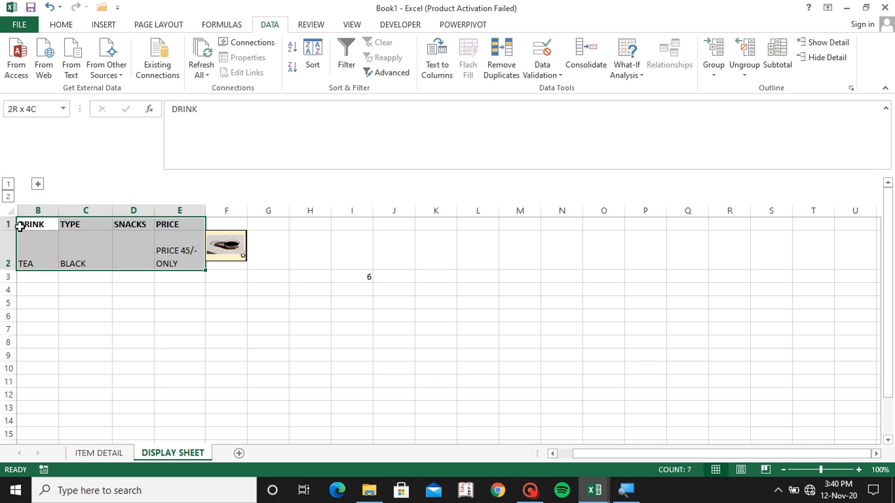
pyautogui.click(61, 25)
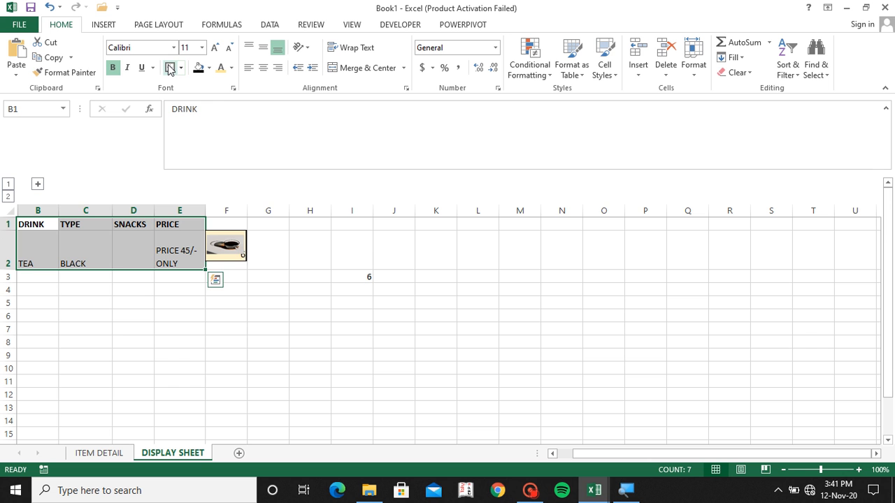
pyautogui.press('alt')
pyautogui.press('h')
pyautogui.press('b')
pyautogui.press('a')
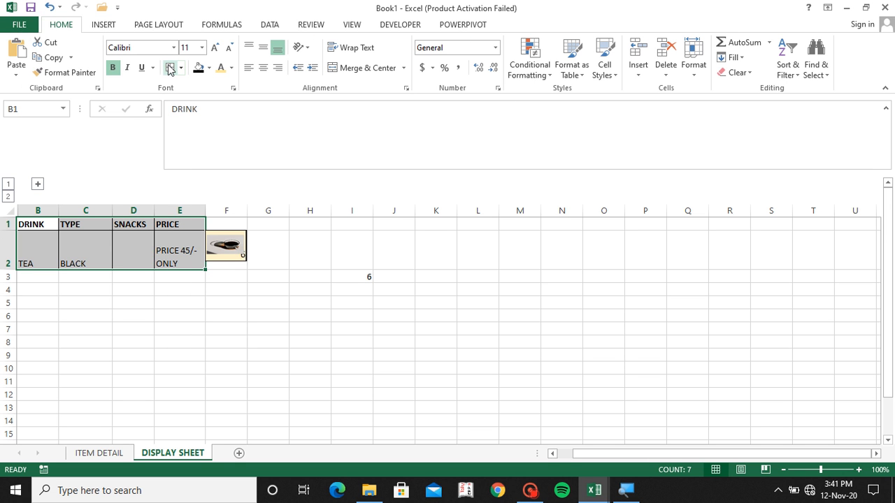
# AutoFit the row height of the bordered range B1:E2
pyautogui.press('alt')
pyautogui.press('h')
pyautogui.press('o')
pyautogui.press('a')
pyautogui.press('Right')
pyautogui.press('Left')
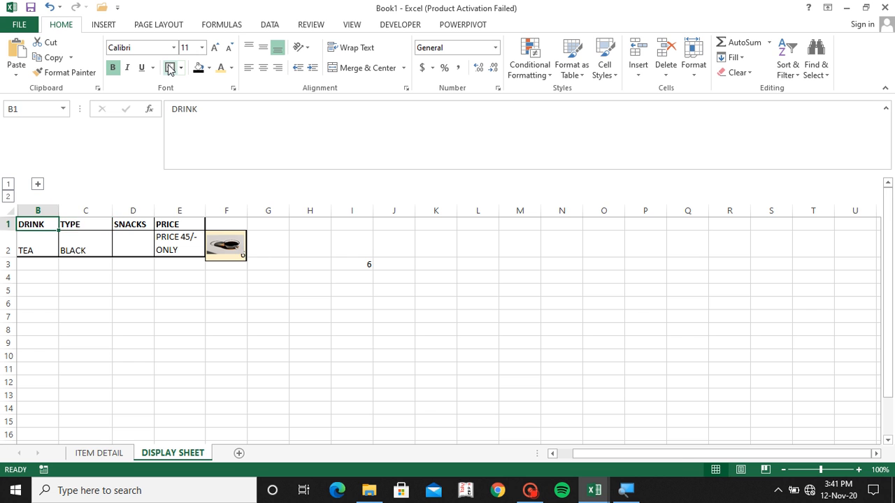
# Make row 2 taller and column F wider to give the linked picture more room
pyautogui.hotkey('shift', 'Right')
pyautogui.hotkey('shift', 'Right')
pyautogui.hotkey('shift', 'Right')
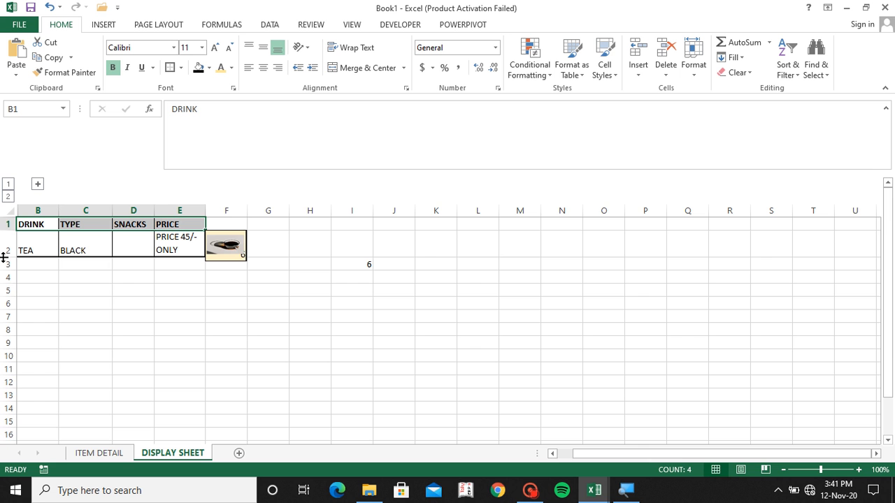
pyautogui.moveTo(3, 257); pyautogui.dragTo(3, 299)
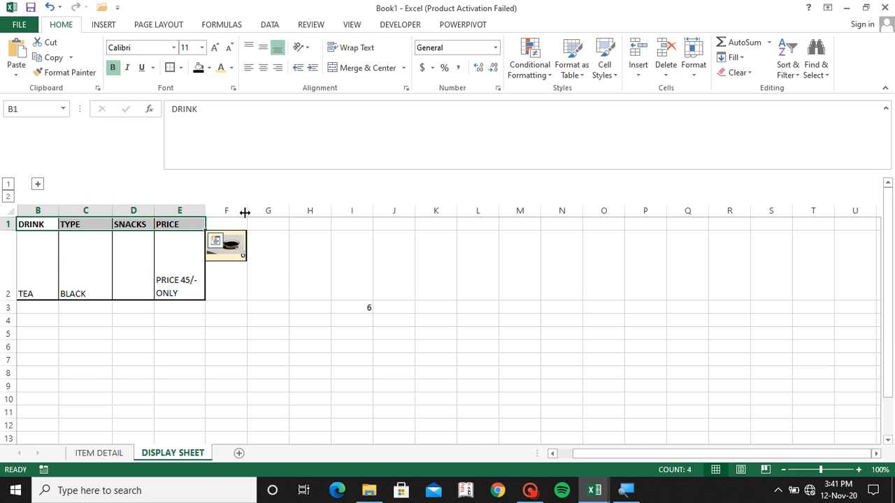
pyautogui.moveTo(244, 213); pyautogui.dragTo(312, 211)
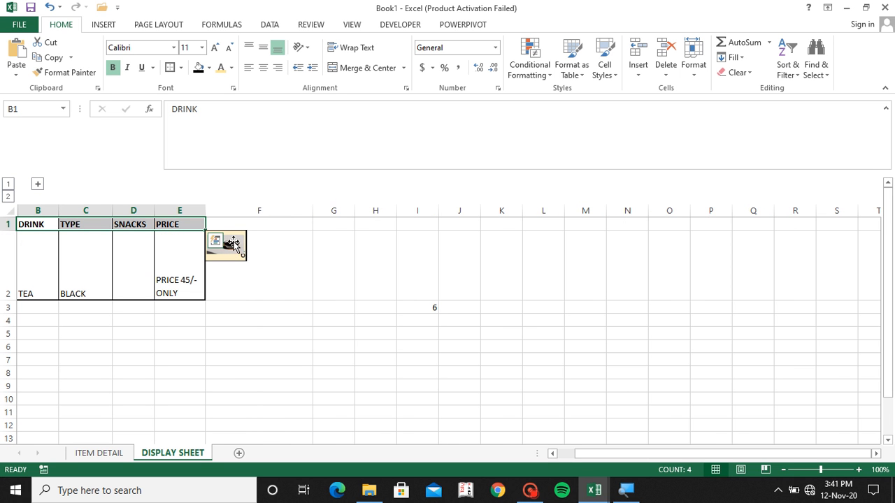
# Enlarge the linked picture proportionally so that it fills the height of cell F2
pyautogui.click(272, 264)
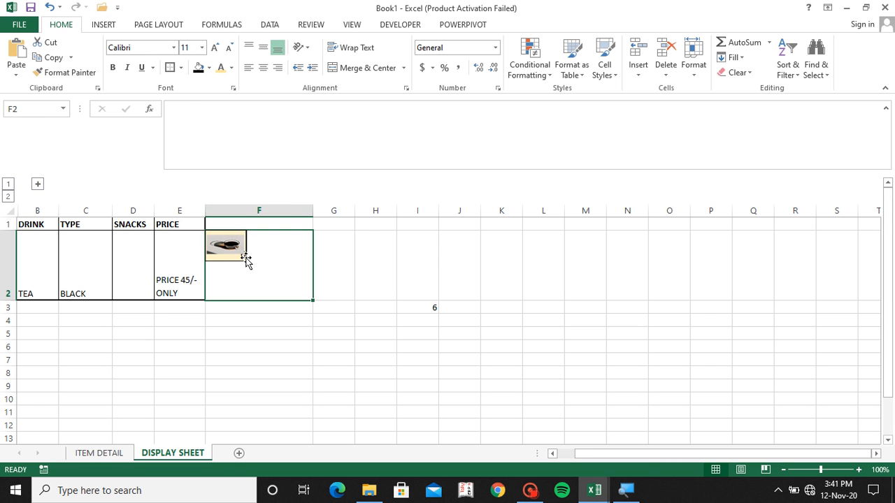
pyautogui.click(245, 259)
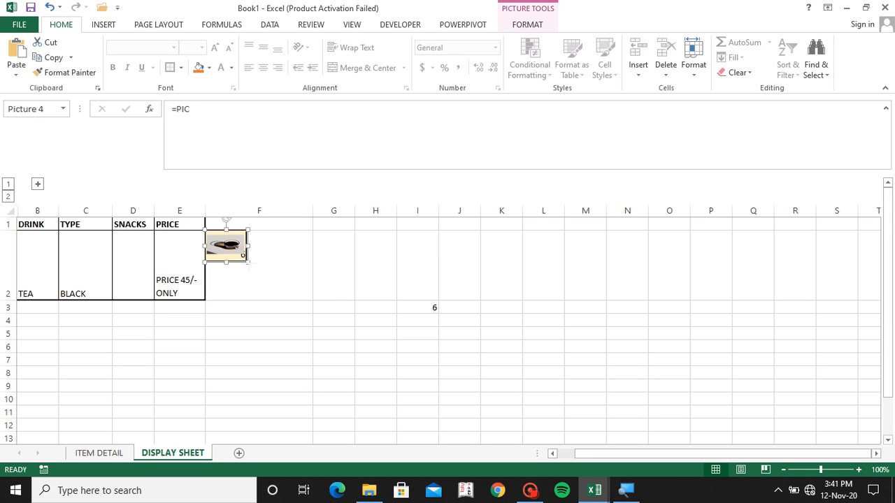
pyautogui.moveTo(249, 262); pyautogui.dragTo(308, 286)
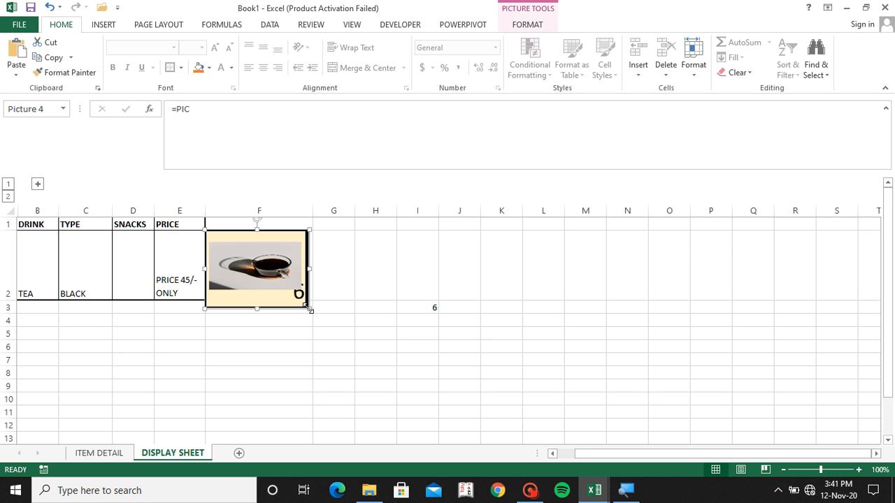
pyautogui.moveTo(309, 308); pyautogui.dragTo(309, 302)
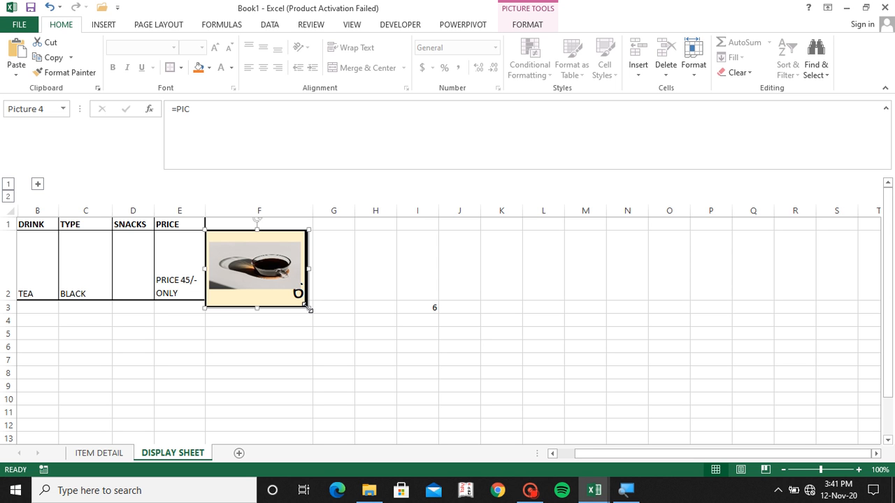
pyautogui.moveTo(308, 308); pyautogui.dragTo(300, 301)
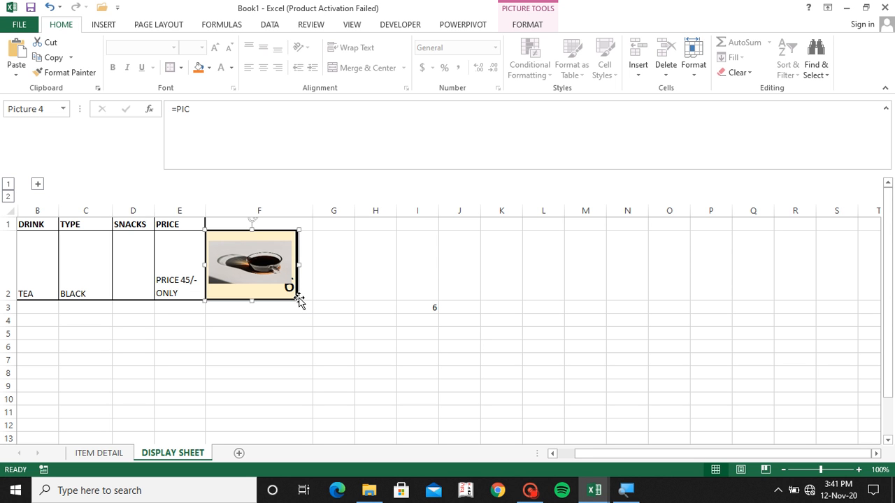
pyautogui.click(221, 348)
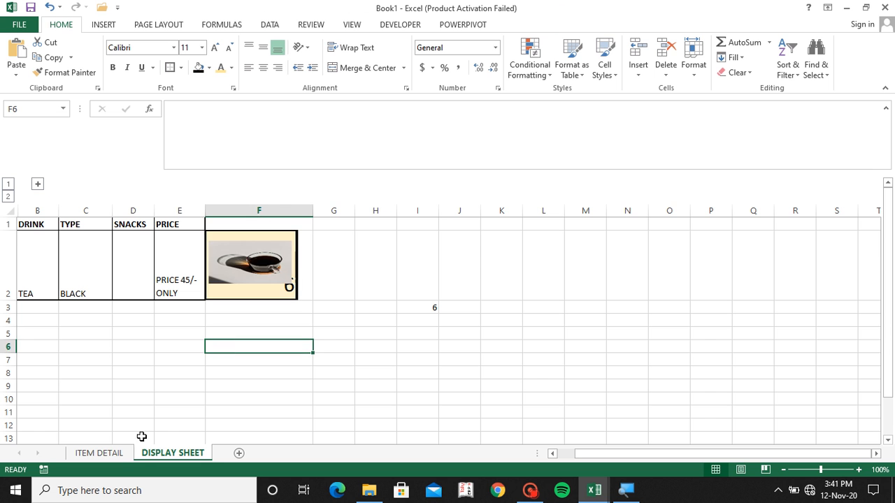
# Clear the numbers behind the images in F5:F11 on the ITEM DETAIL sheet
pyautogui.click(98, 453)
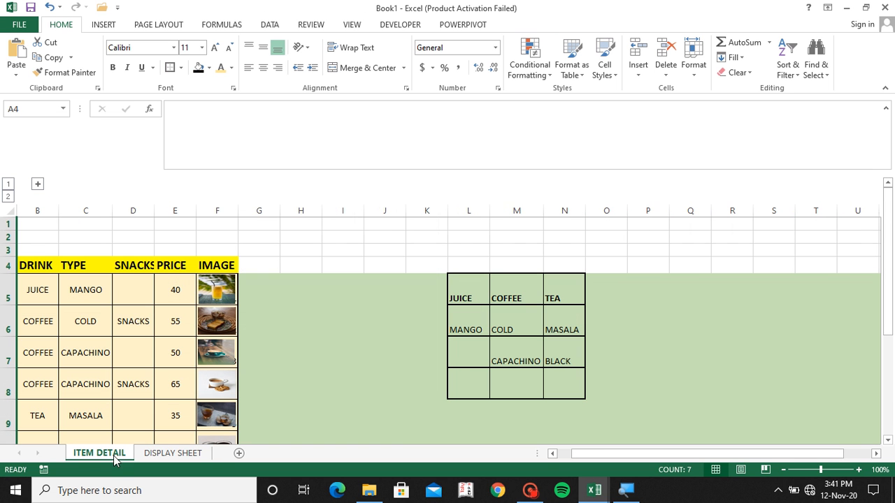
pyautogui.click(262, 293)
pyautogui.press('Left')
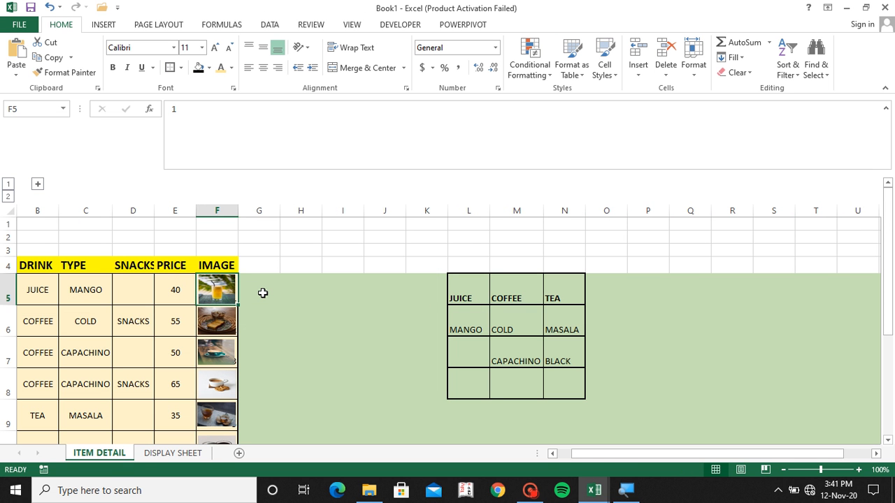
pyautogui.hotkey('ctrl', 'shift', 'Down')
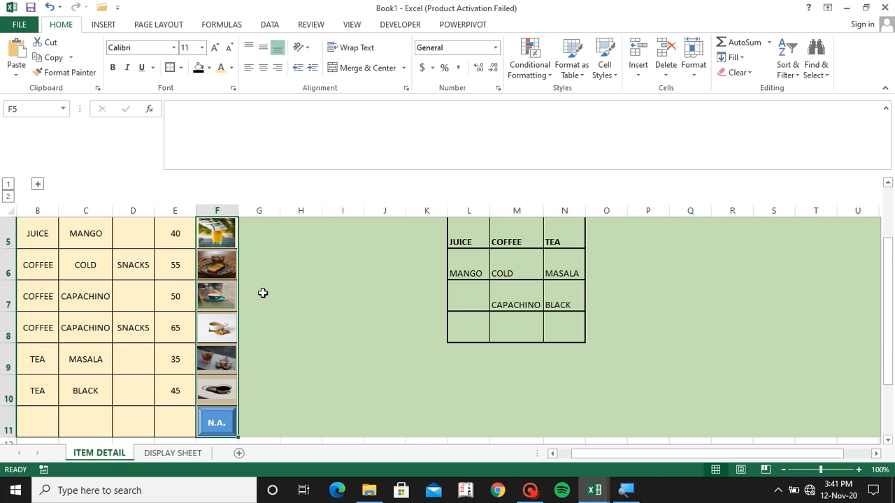
pyautogui.press('Down')
# Test the lookup on the DISPLAY SHEET by choosing MASALA as the type in C2
pyautogui.click(173, 454)
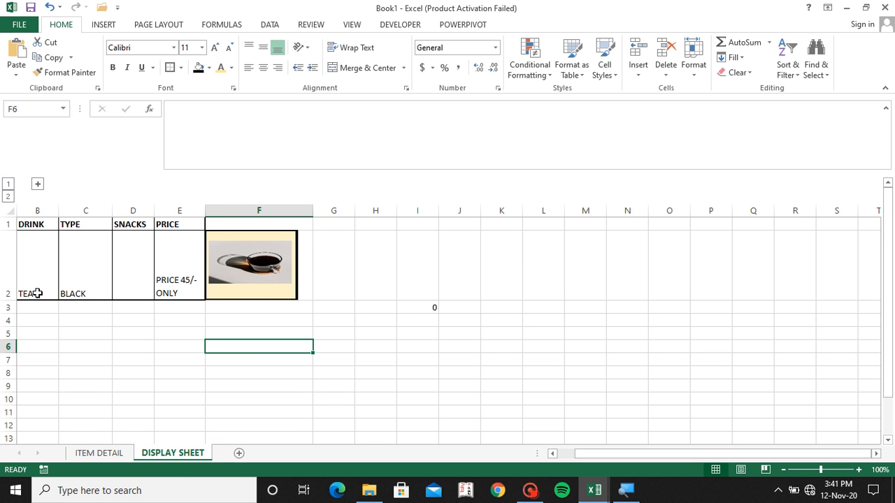
pyautogui.click(79, 292)
pyautogui.click(119, 295)
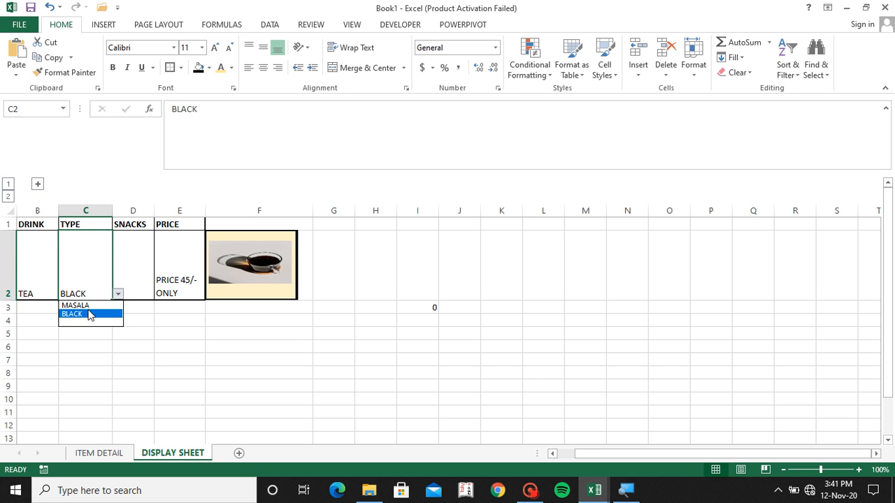
pyautogui.click(84, 307)
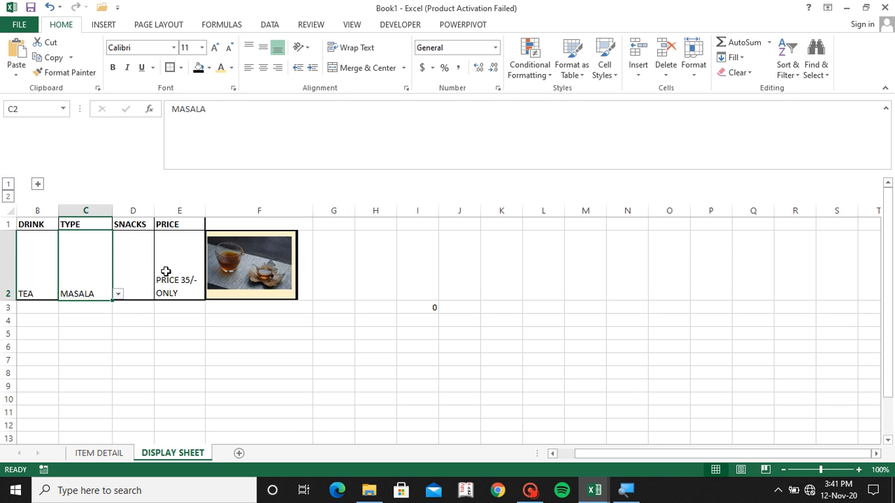
# Test another combination by choosing JUICE as the drink in B2 and MANGO as the type in C2
pyautogui.click(35, 293)
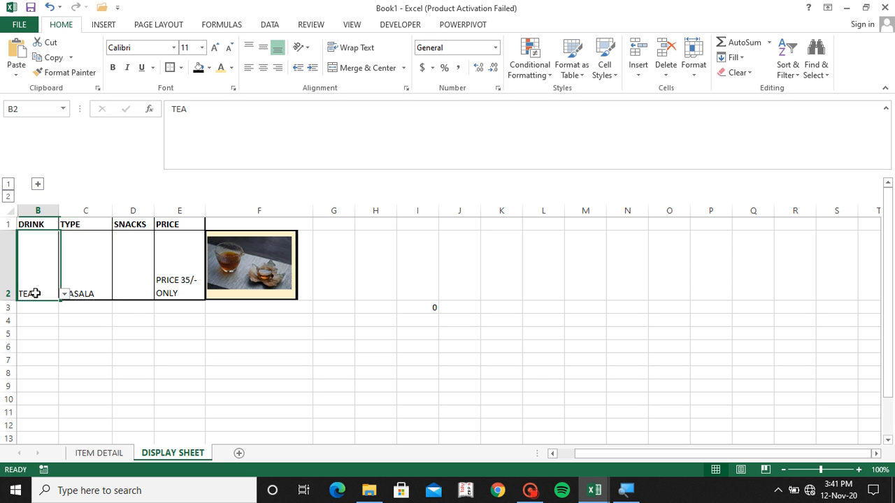
pyautogui.click(70, 294)
pyautogui.moveTo(41, 291); pyautogui.dragTo(65, 295)
pyautogui.click(65, 296)
pyautogui.click(34, 306)
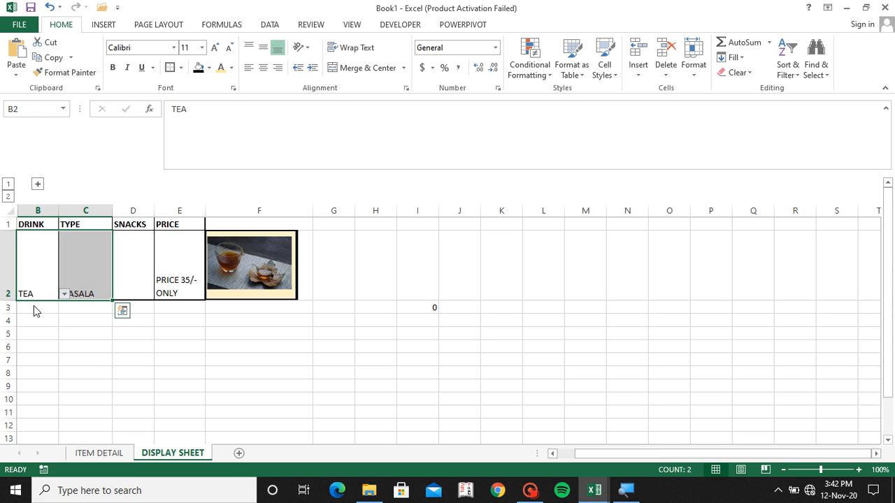
pyautogui.click(91, 295)
pyautogui.click(119, 294)
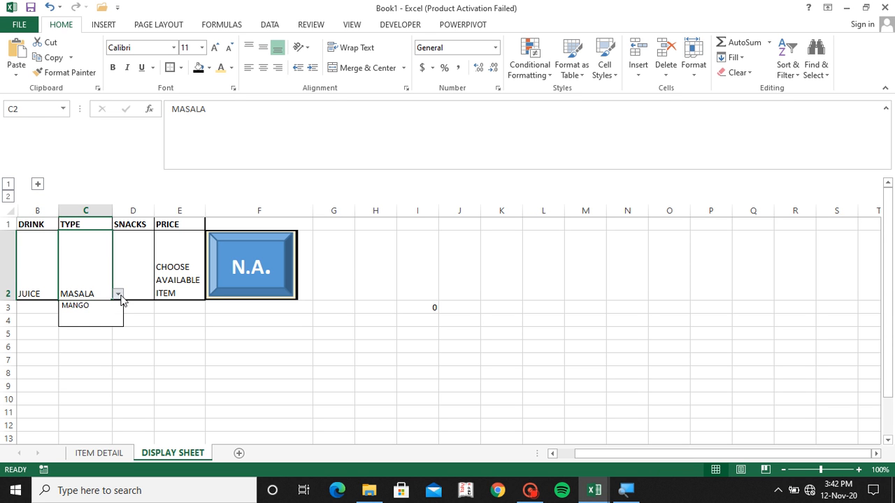
pyautogui.click(86, 308)
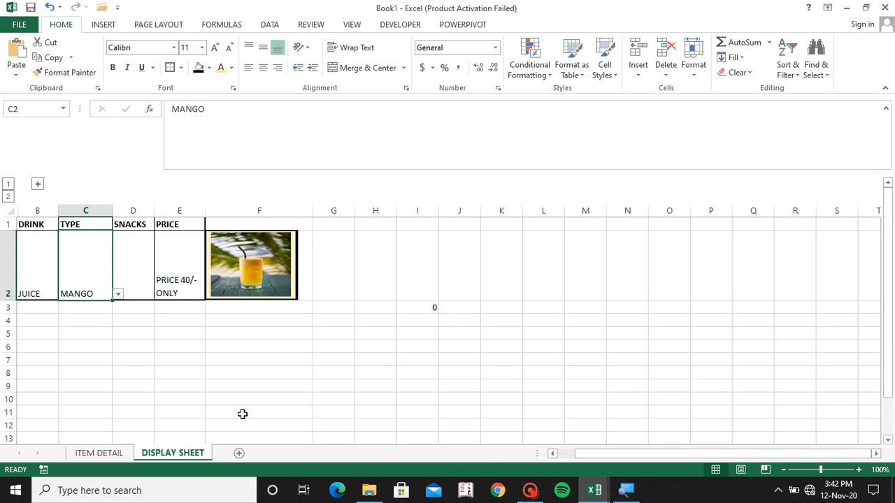
pyautogui.click(533, 495)
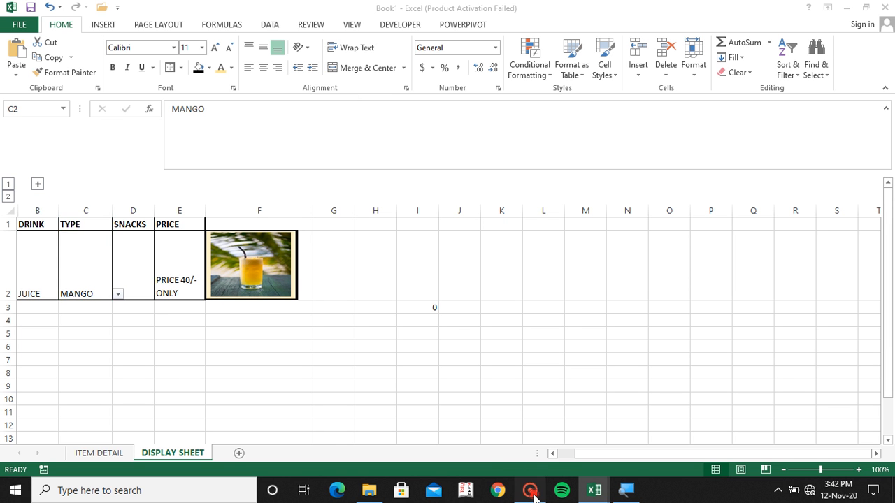